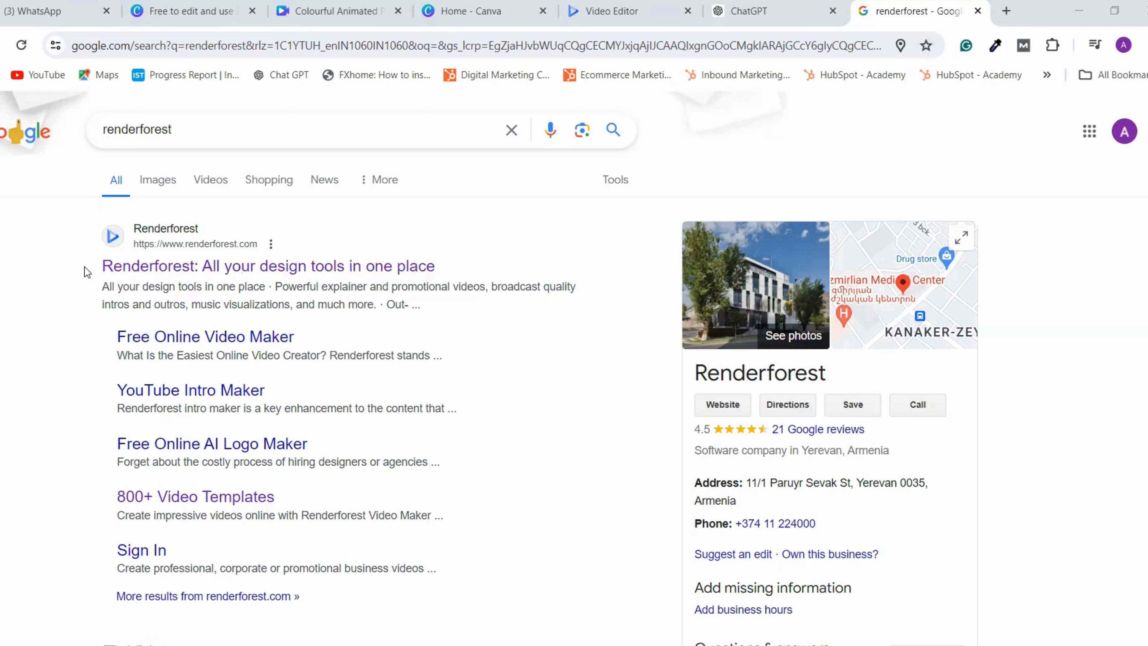
Open the Renderforest website from the search results and go to its Animated Explainers page
click(156, 271)
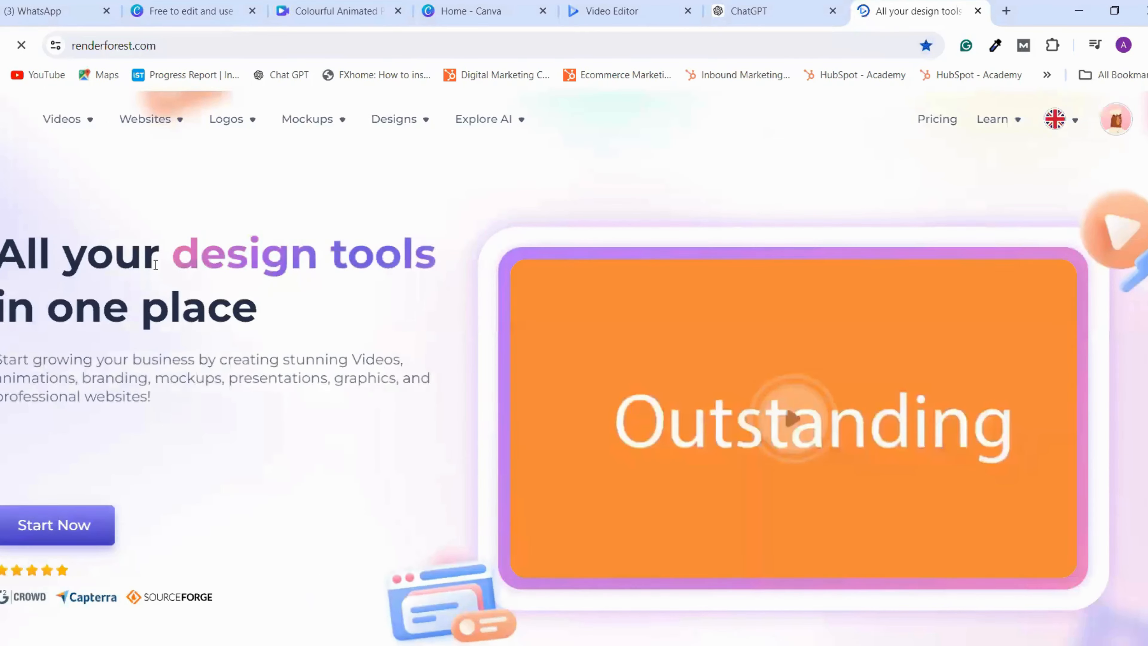
mouse_move(72, 132)
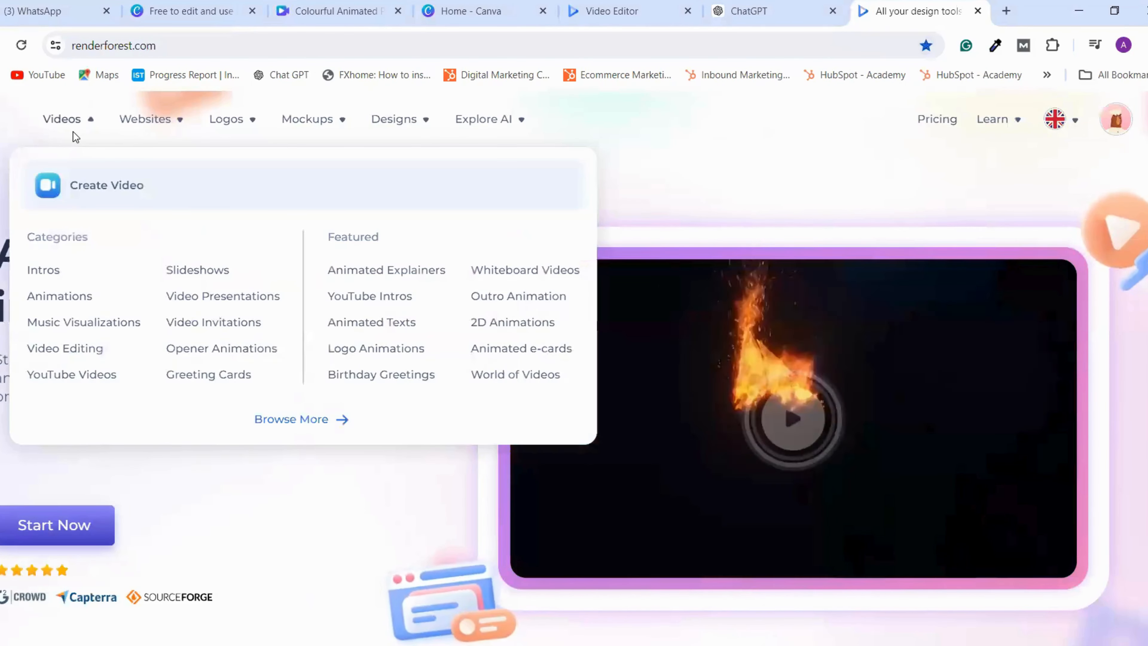
click(73, 132)
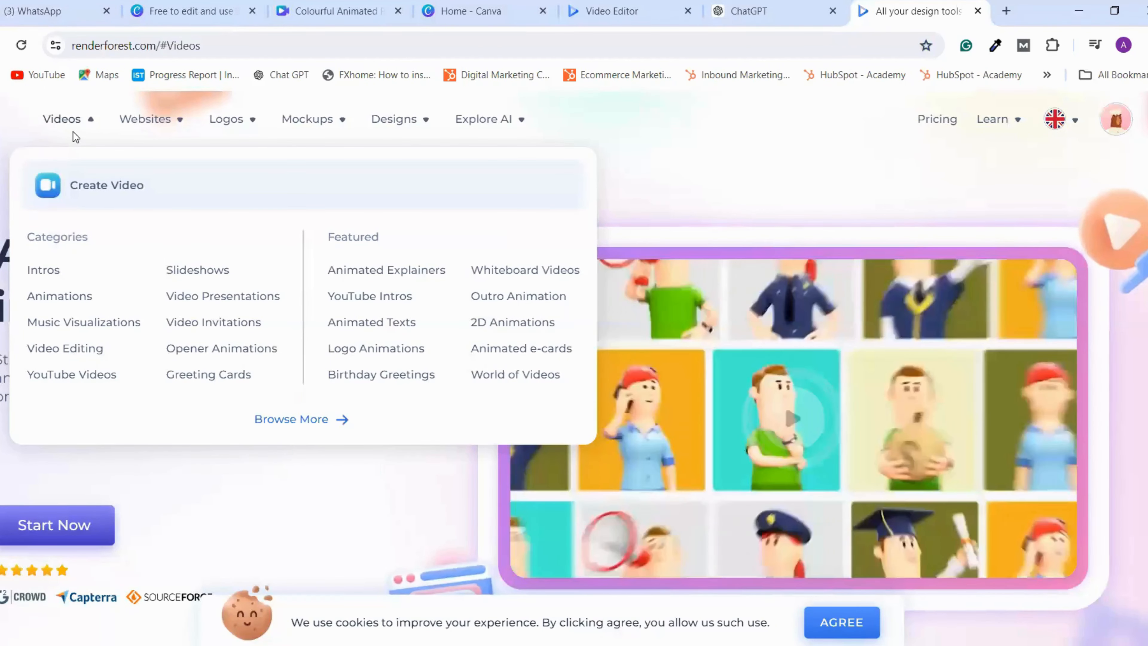
mouse_move(232, 121)
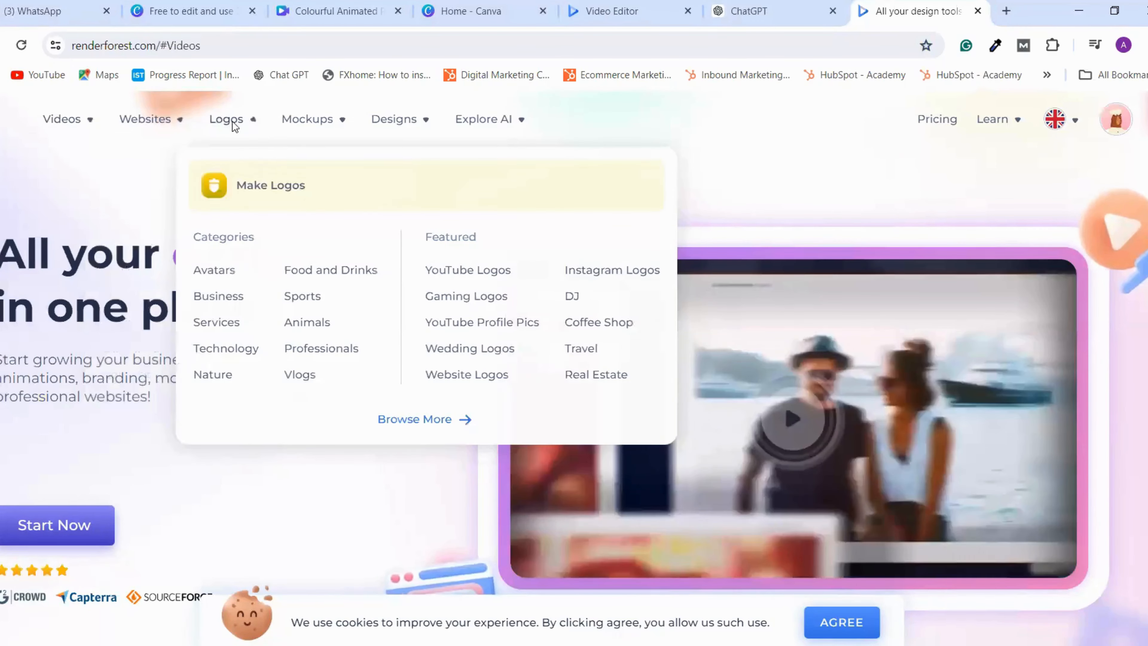
mouse_move(456, 126)
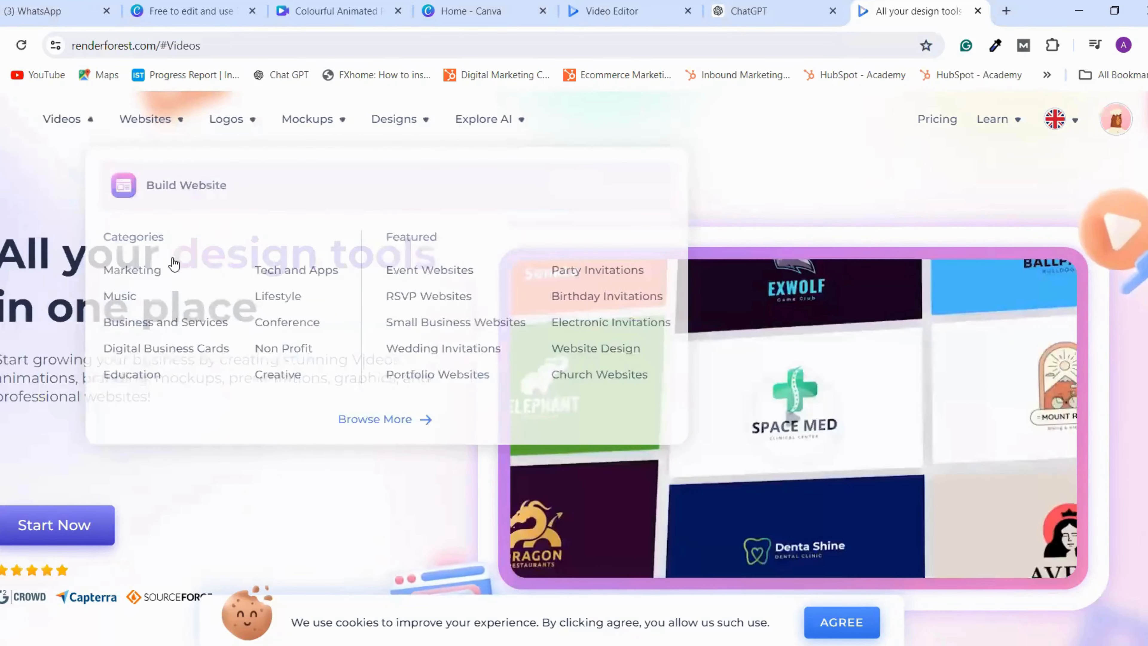
mouse_move(62, 130)
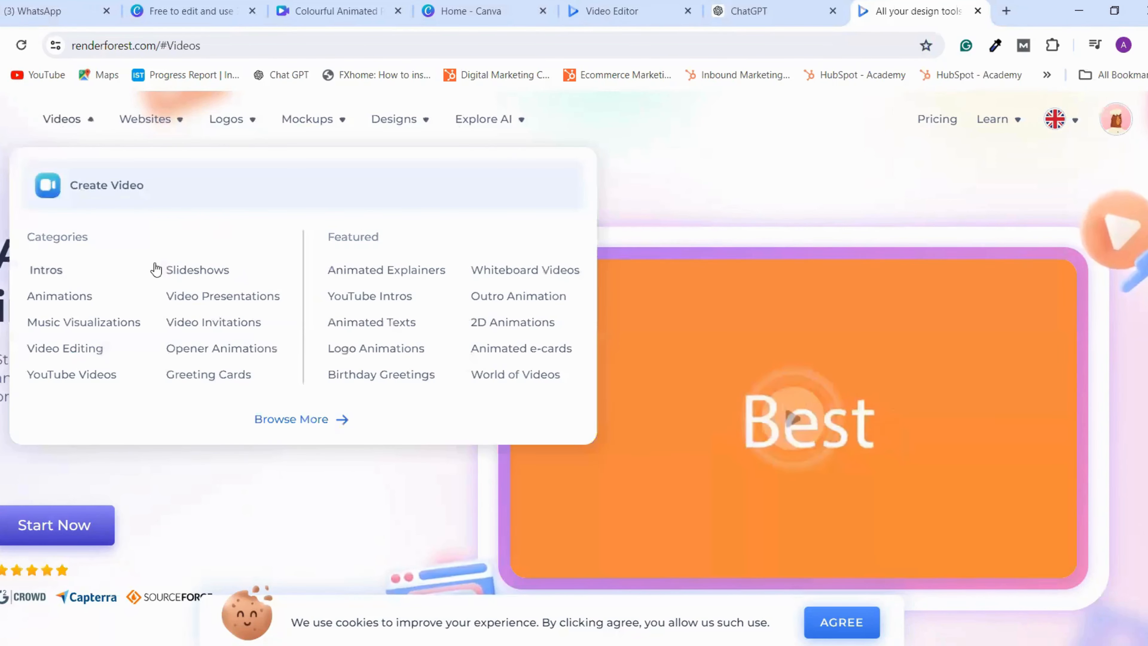
click(367, 271)
Browse the trending animation templates and open the Factory of 3D Animations template
scroll(368, 276, down, 6)
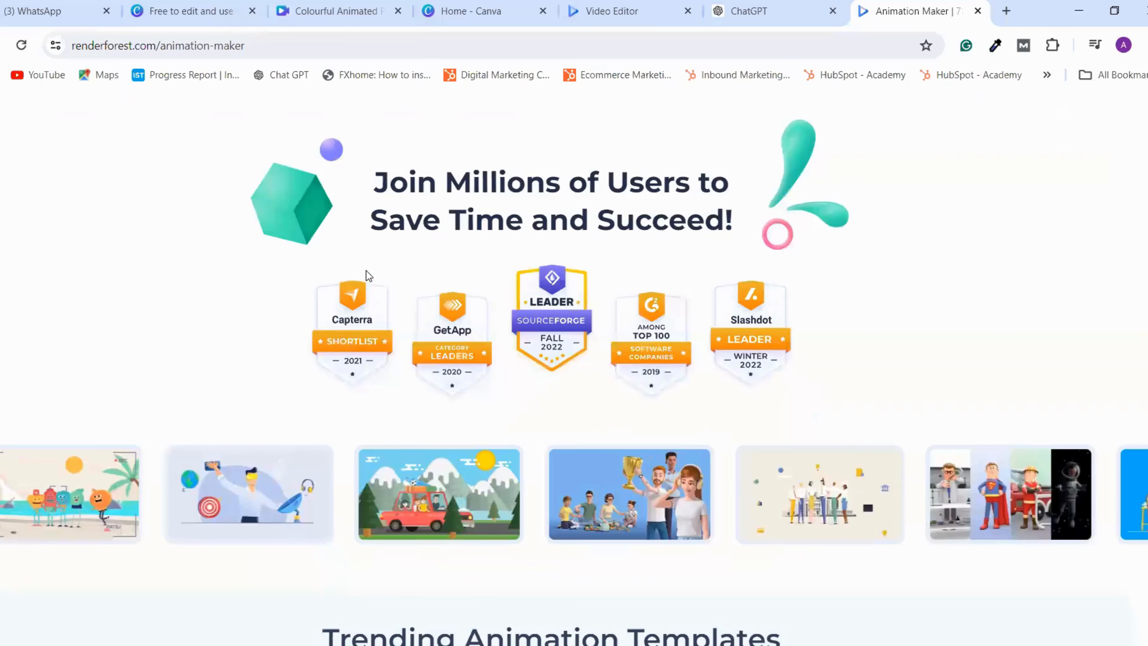
scroll(368, 274, down, 5)
scroll(369, 274, down, 7)
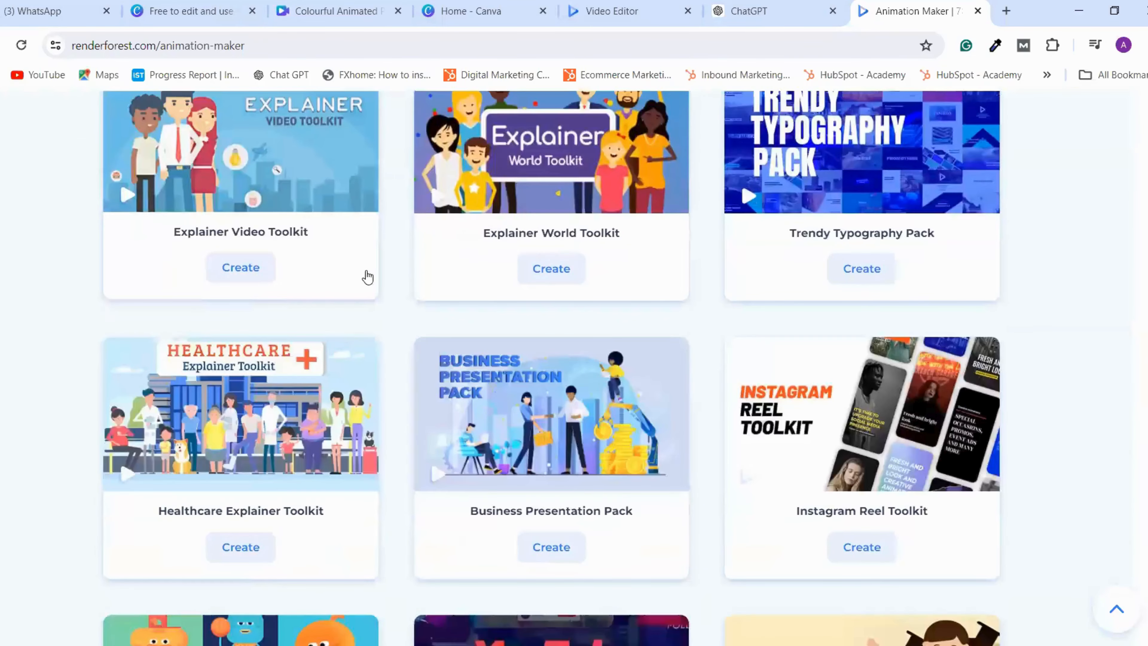
scroll(368, 274, up, 4)
scroll(367, 271, down, 10)
scroll(367, 274, up, 9)
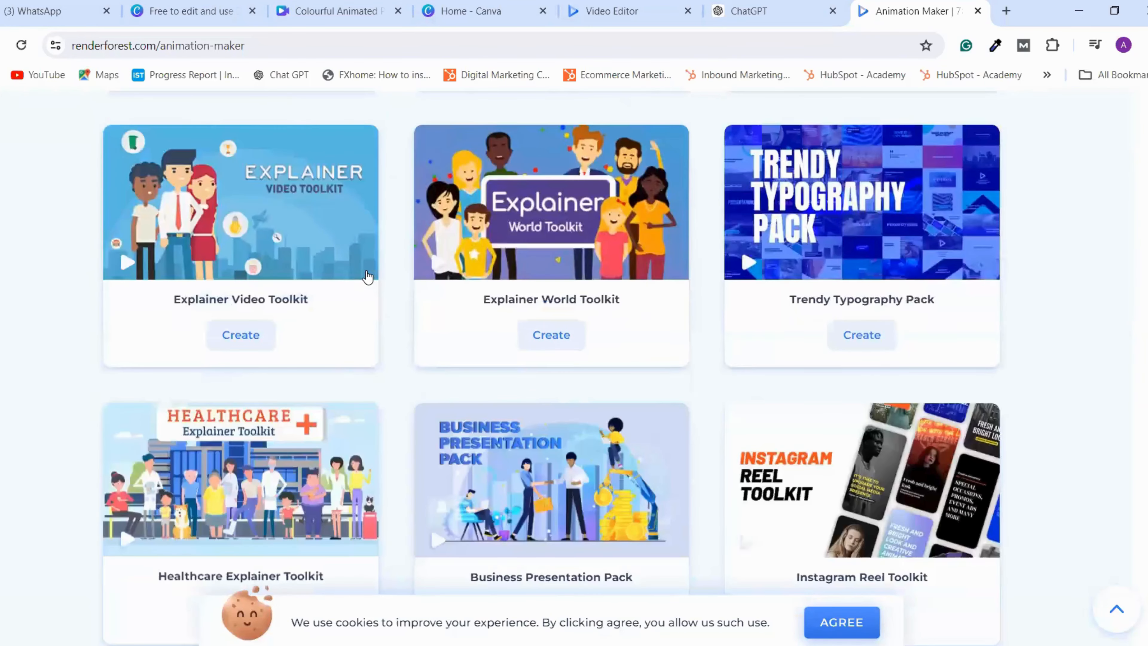
scroll(295, 235, up, 2)
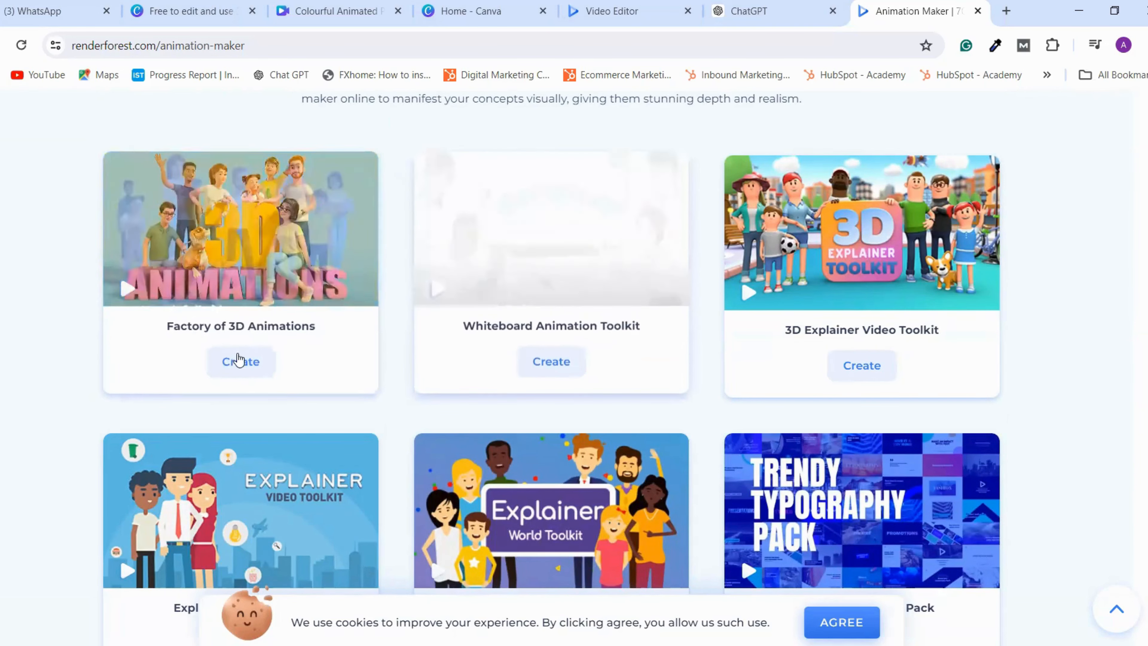
click(220, 358)
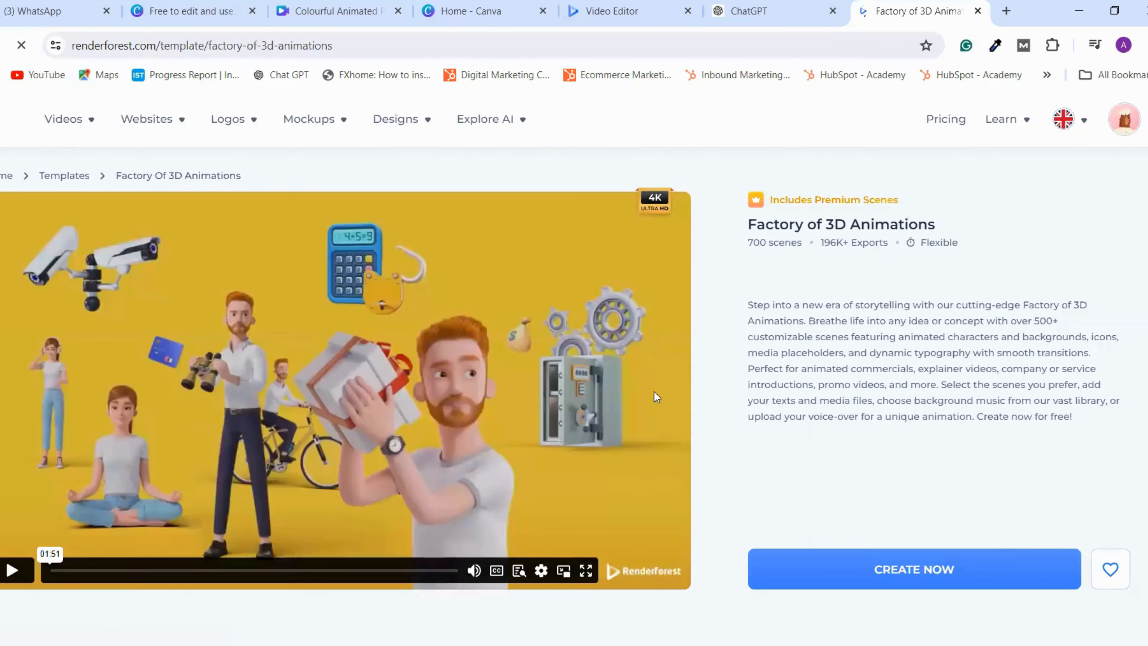
Create a project from the Character eBook Promotion template among the related animation videos and open the first scene's title text for editing
scroll(539, 402, down, 5)
scroll(538, 402, down, 3)
scroll(540, 404, up, 2)
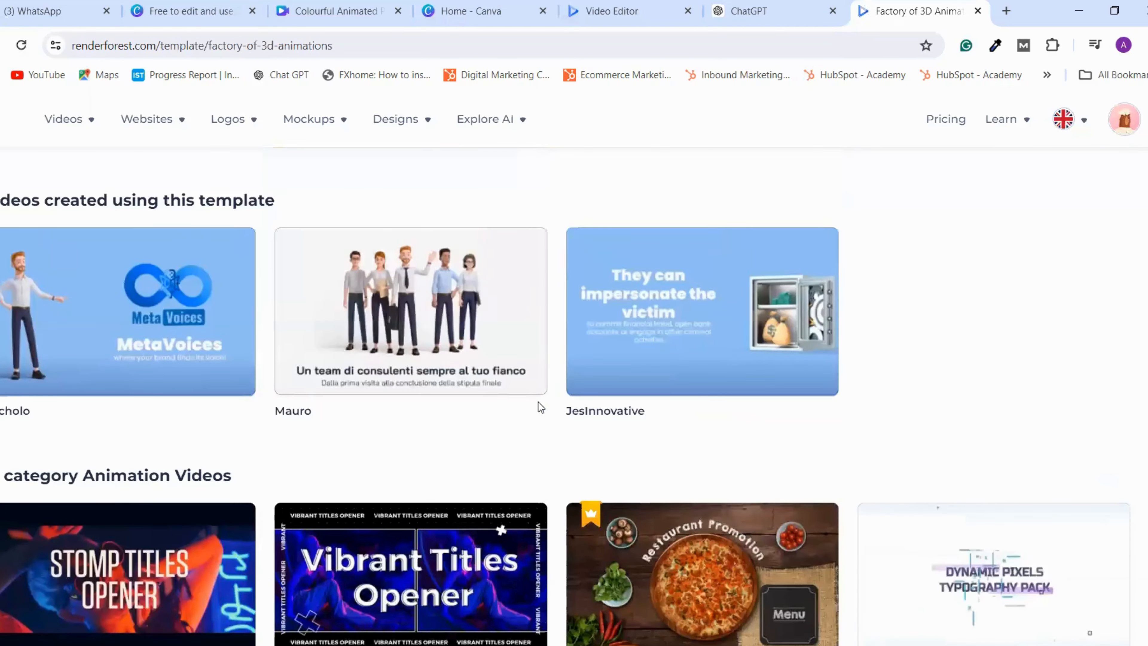
scroll(541, 405, down, 5)
scroll(542, 374, down, 3)
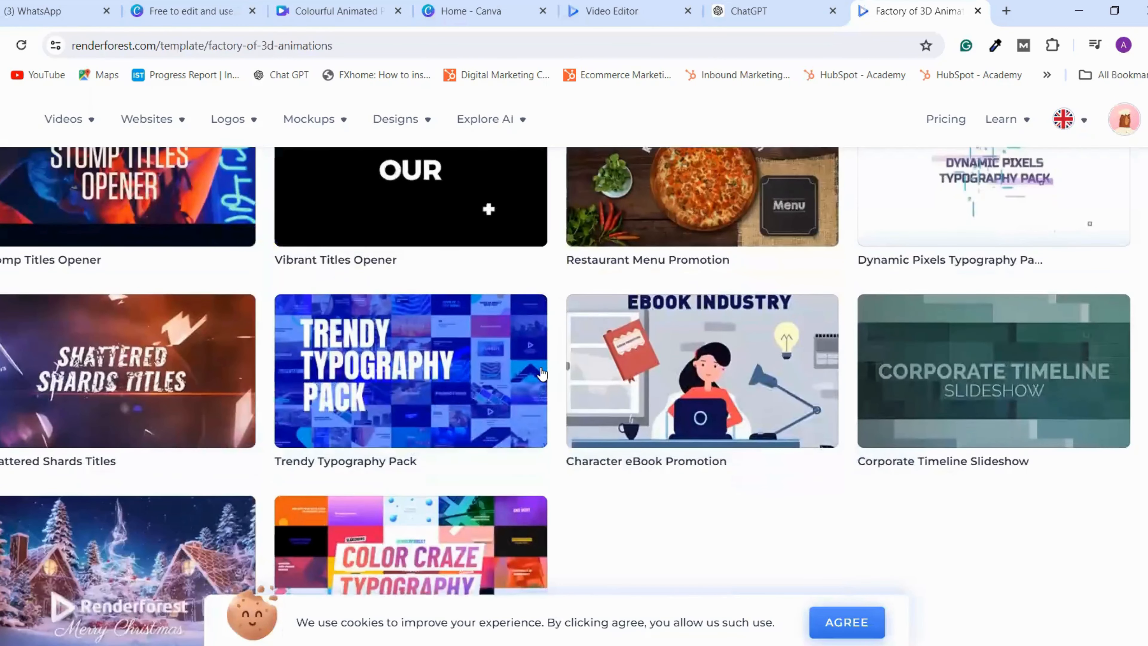
scroll(577, 398, down, 2)
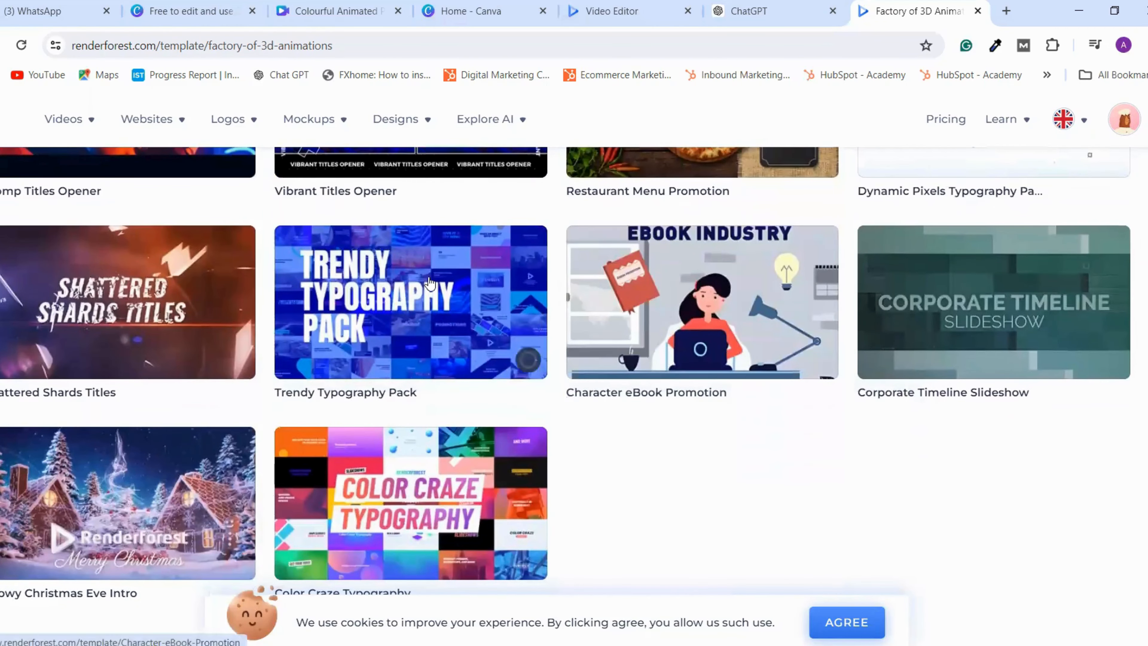
scroll(398, 288, up, 2)
scroll(399, 288, down, 2)
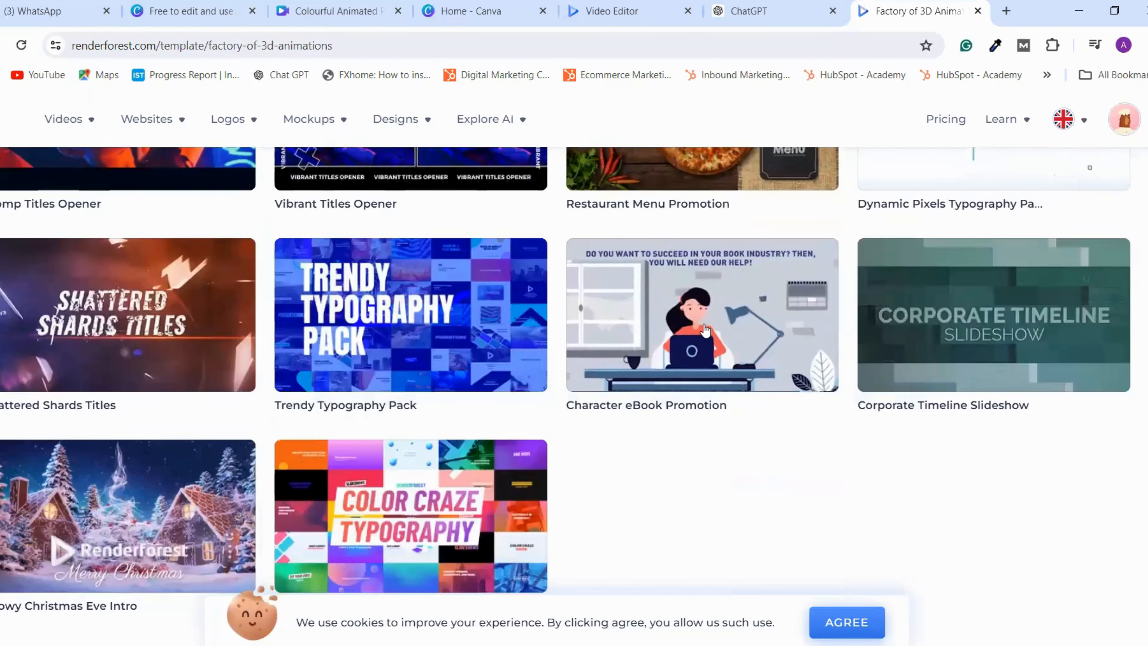
click(704, 323)
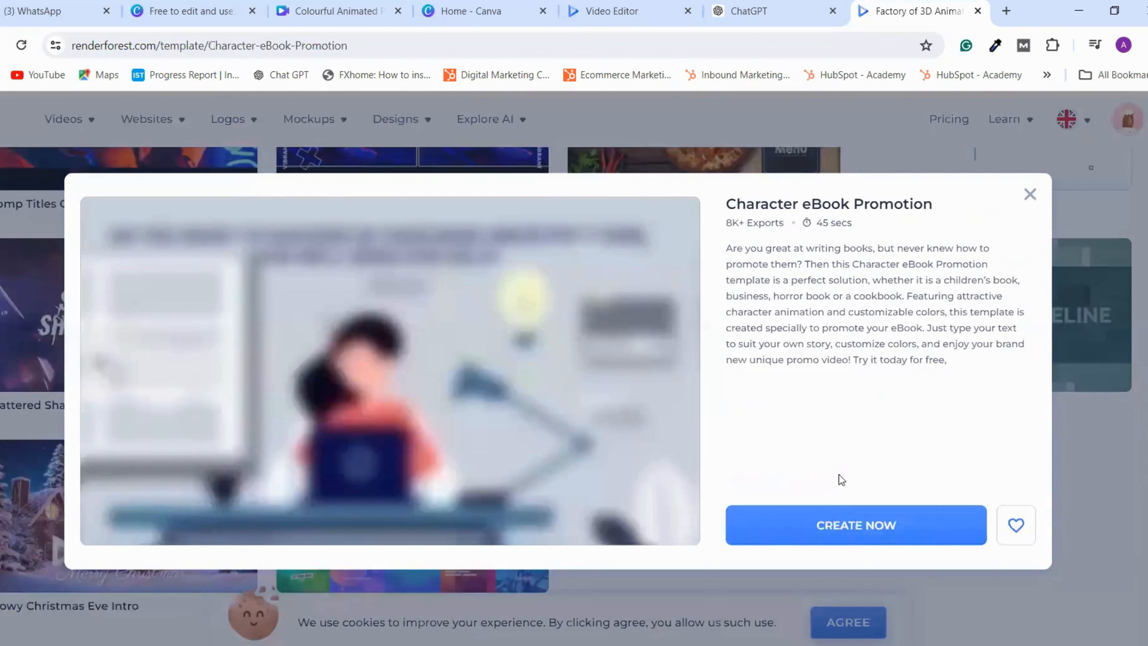
click(828, 525)
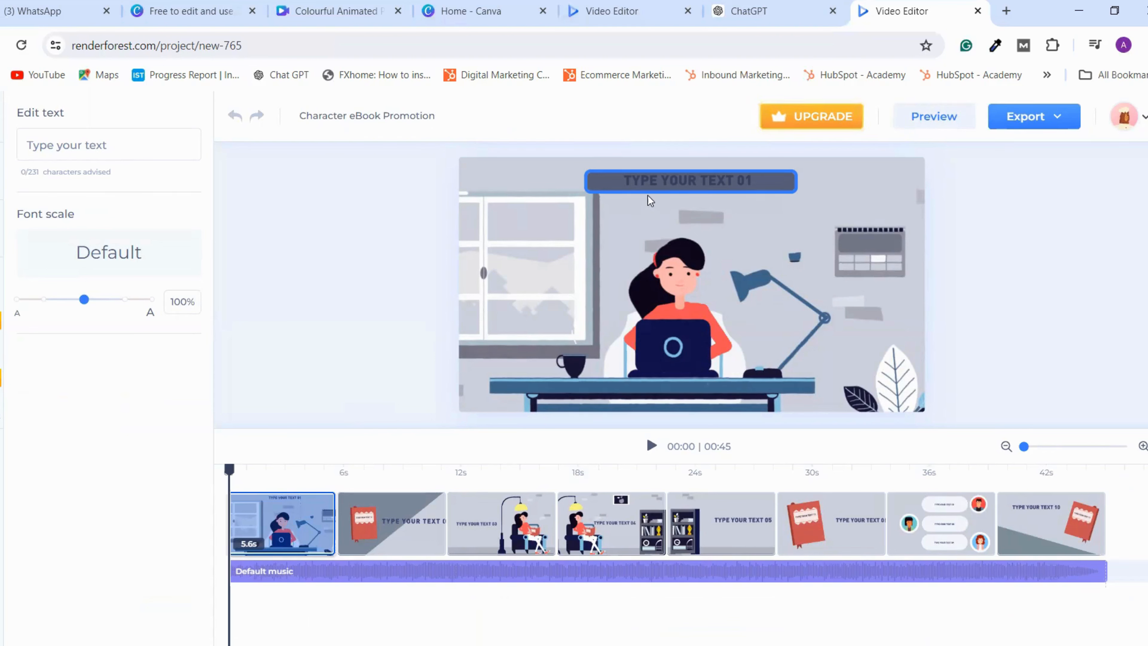
click(656, 180)
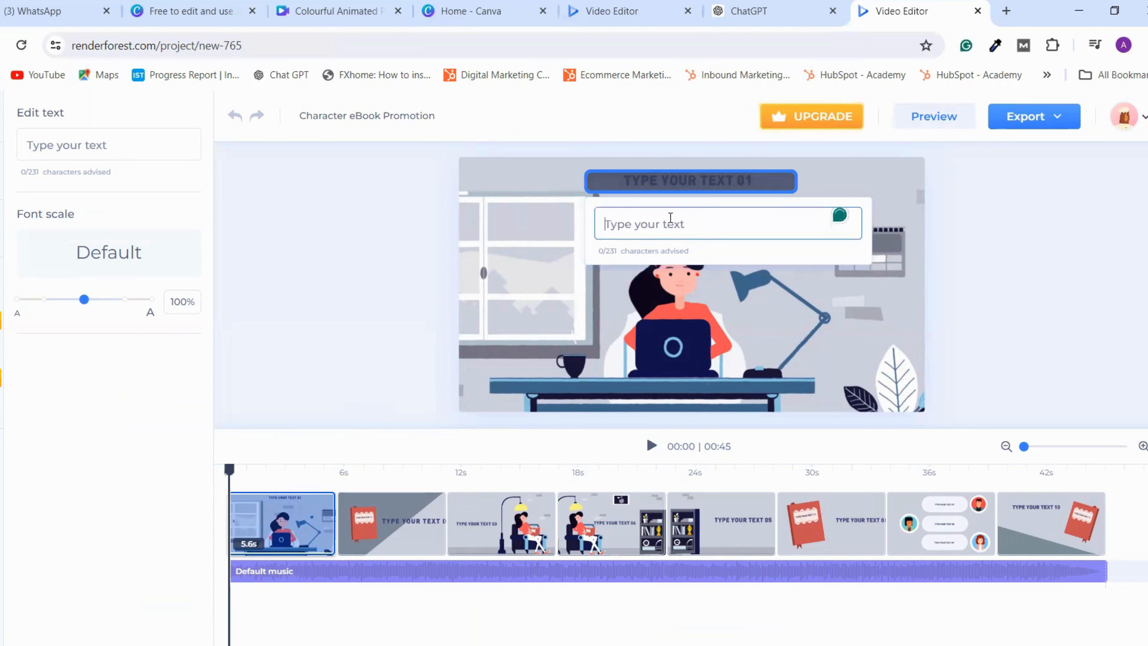
text(hi)
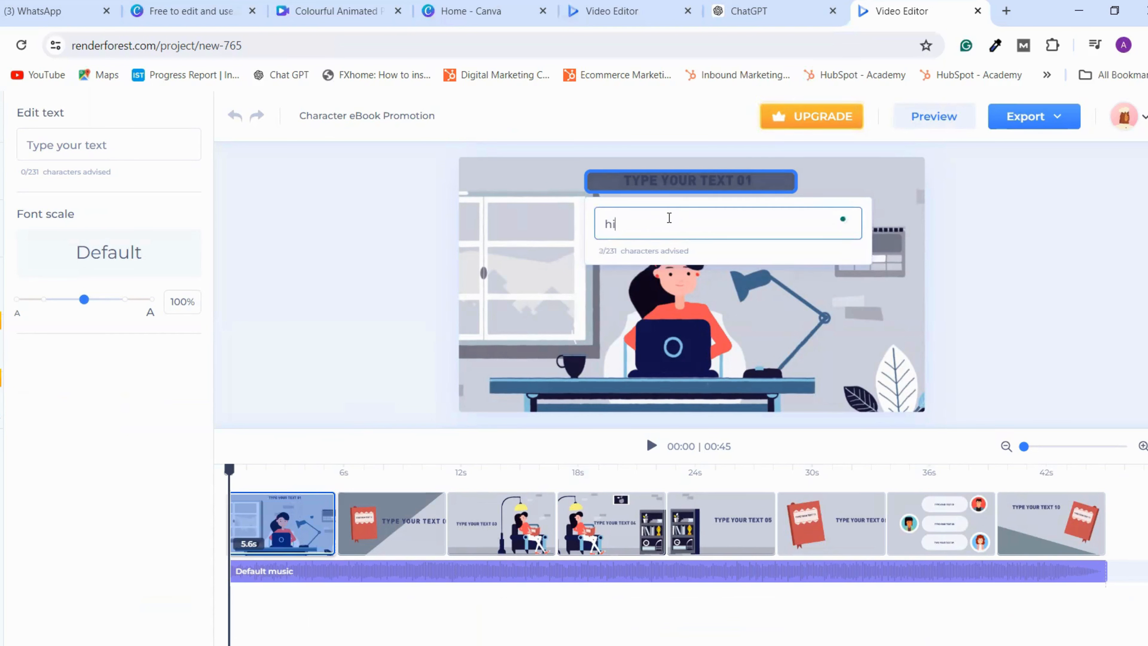
key(BackSpace)
key(BackSpace)
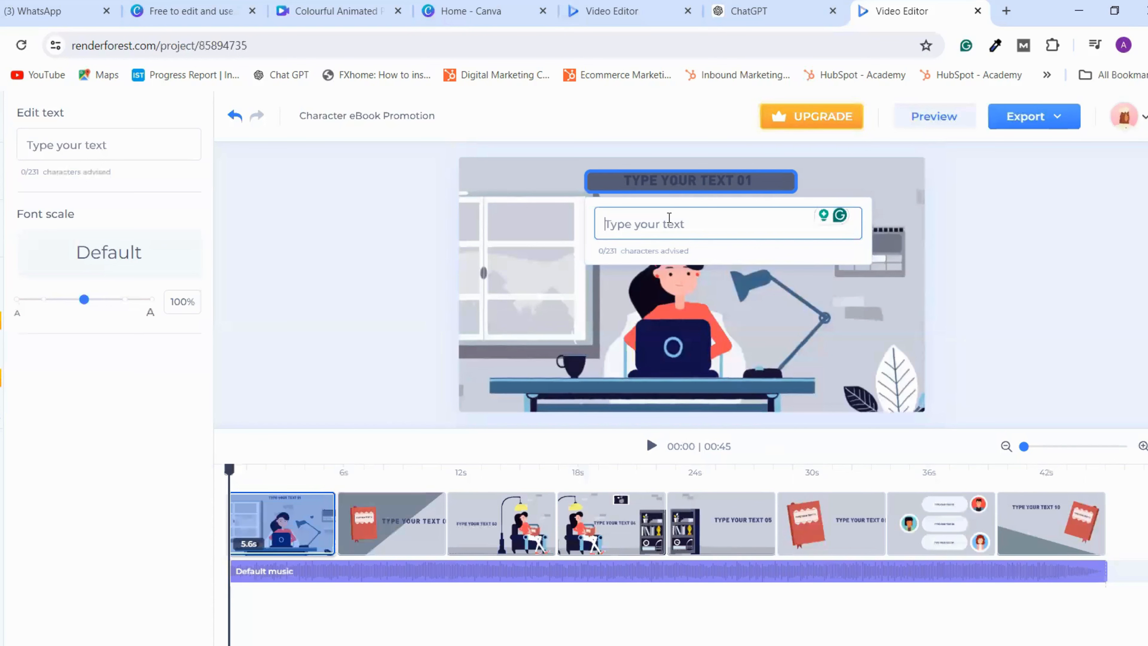
text(im)
key(BackSpace)
key(BackSpace)
key(BackSpace)
Enter "HEY EVERYONE," as the title text of the first scene
text(HEY)
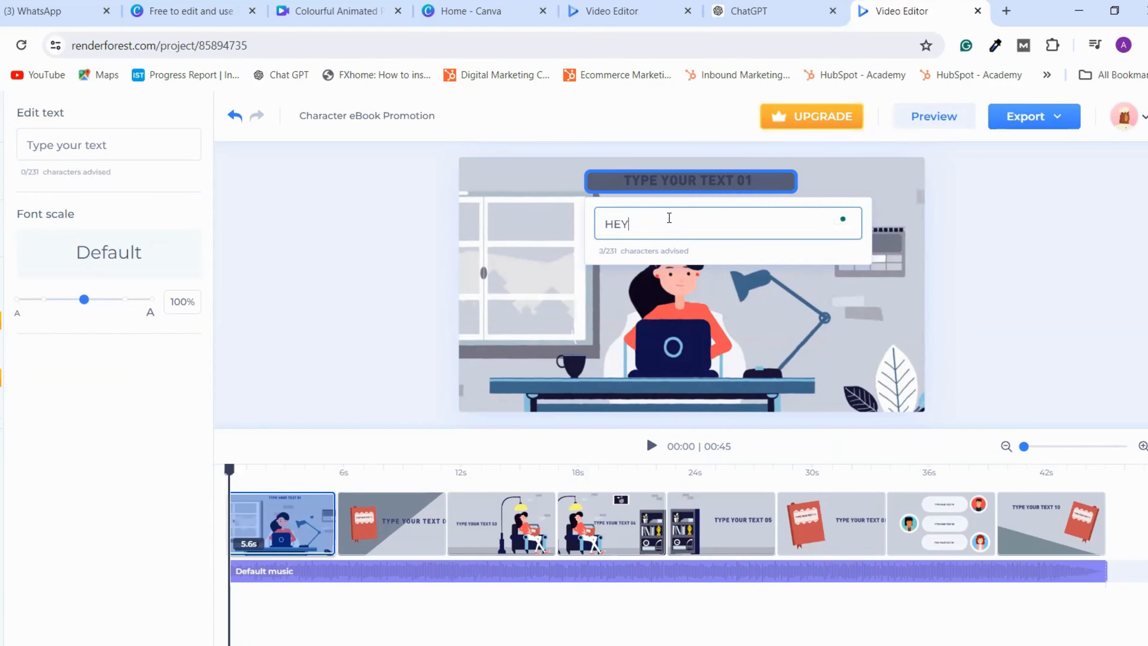
text( EVER)
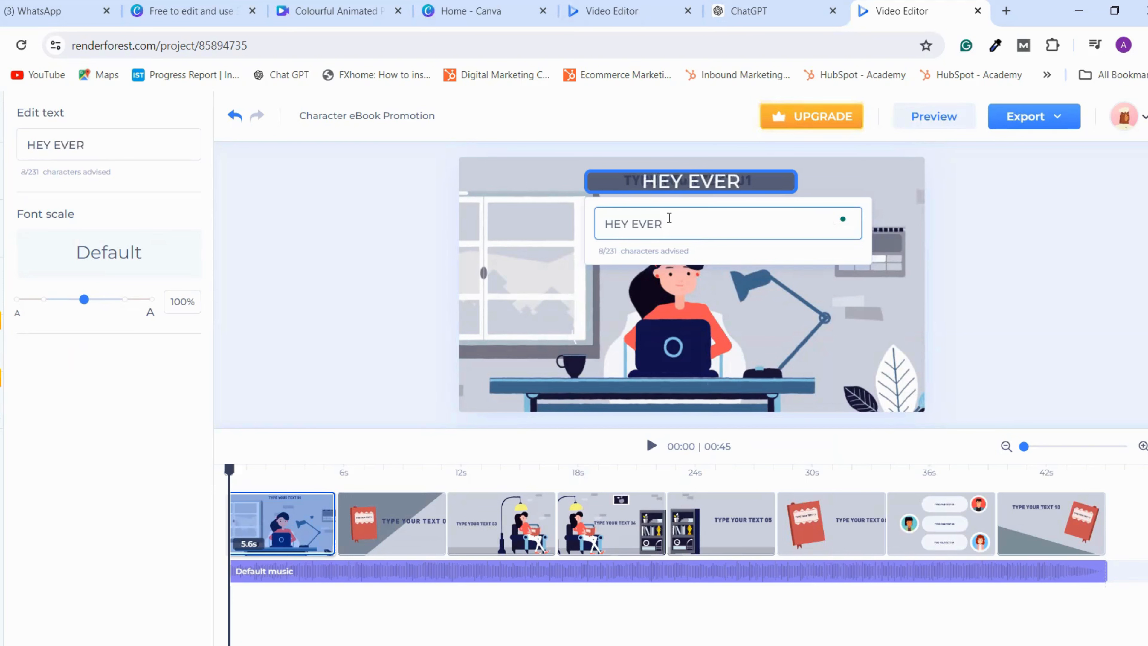
text(YONE )
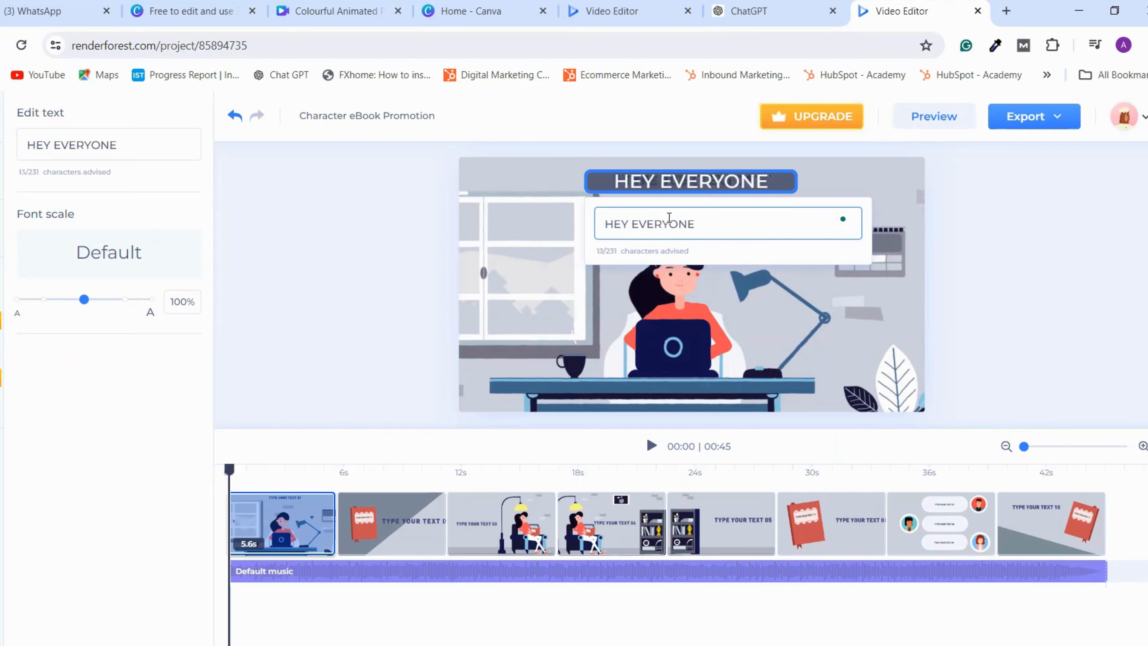
text(,)
key(BackSpace)
key(BackSpace)
text(, )
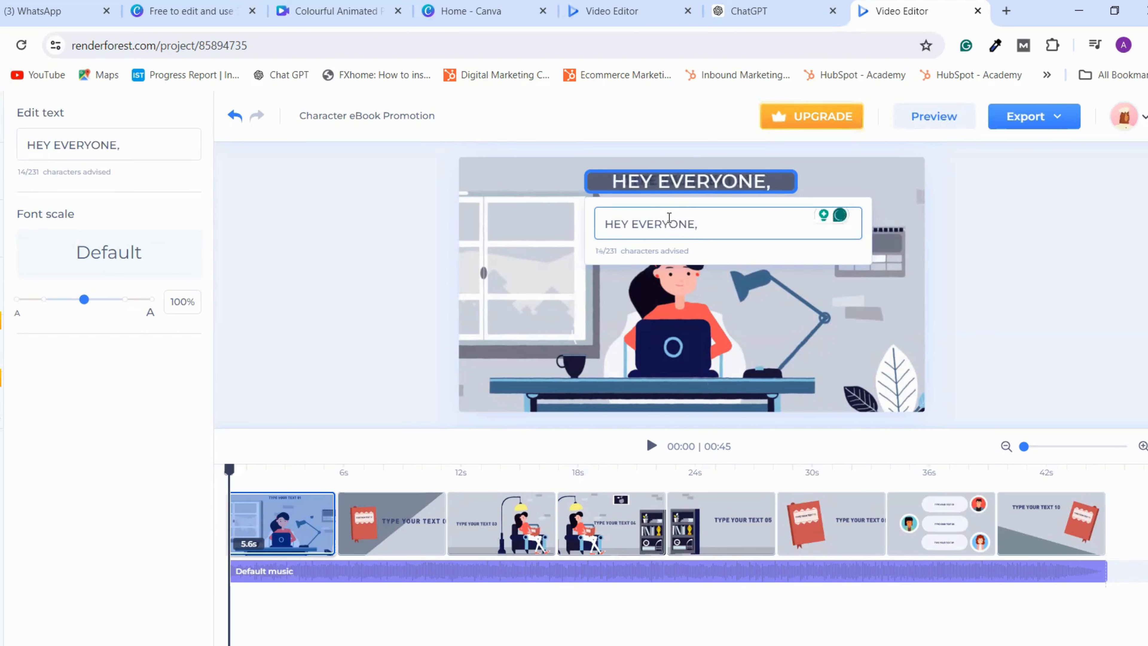
Extend the first scene's title text with "I'M" followed by the speaker's first name
text(I'M)
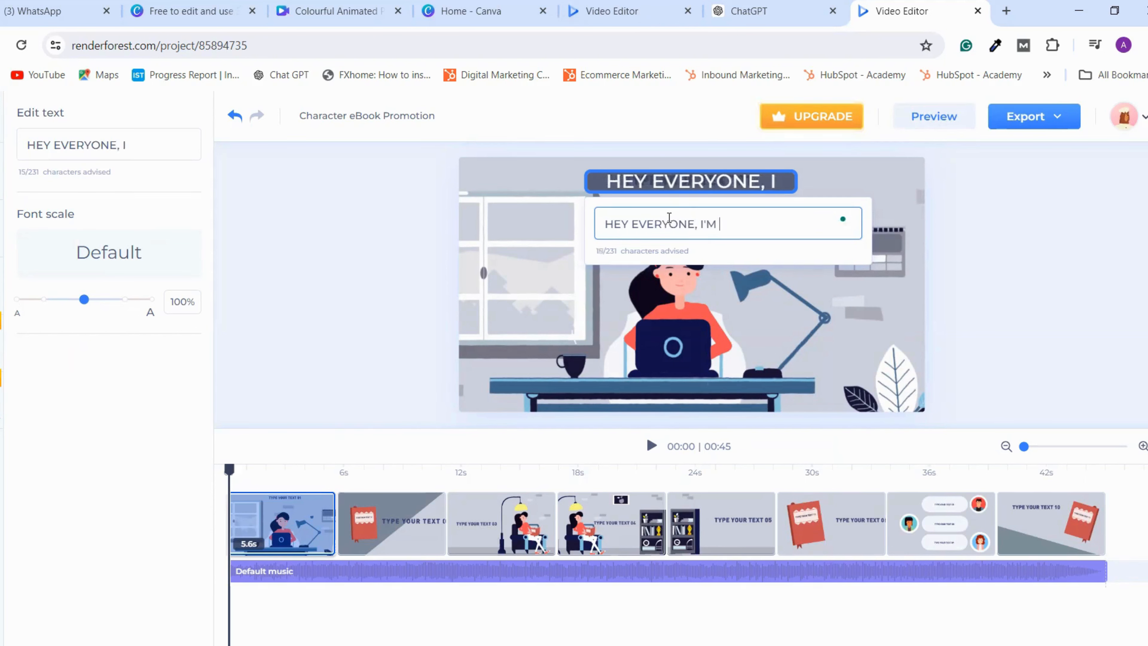
text( KI)
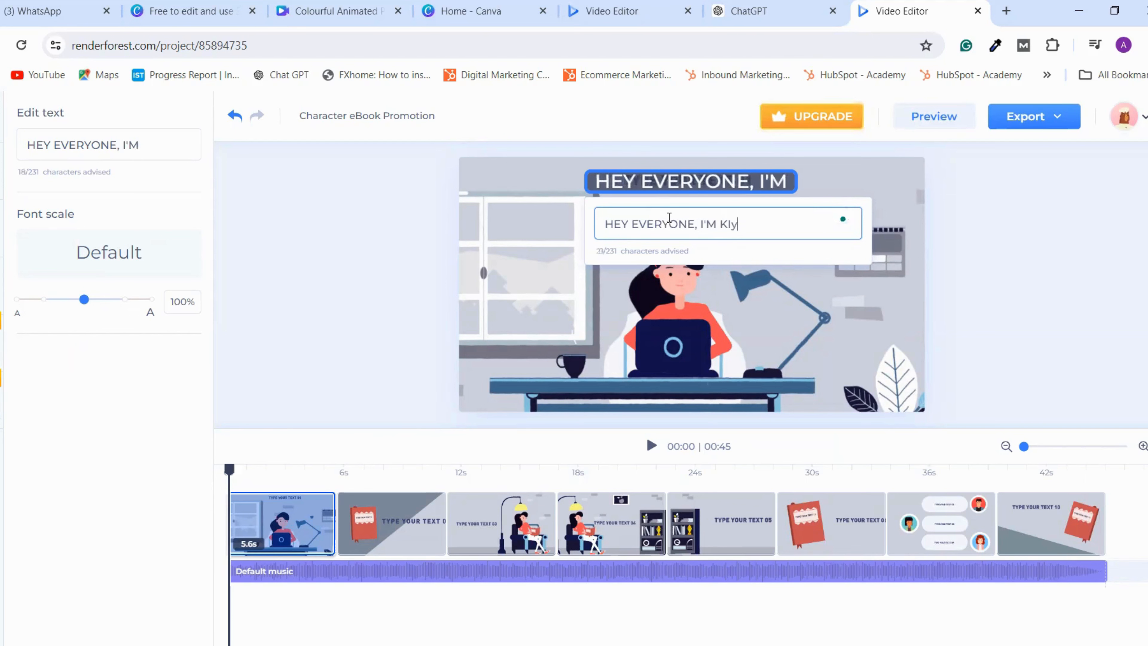
text(y)
key(BackSpace)
key(BackSpace)
text(i)
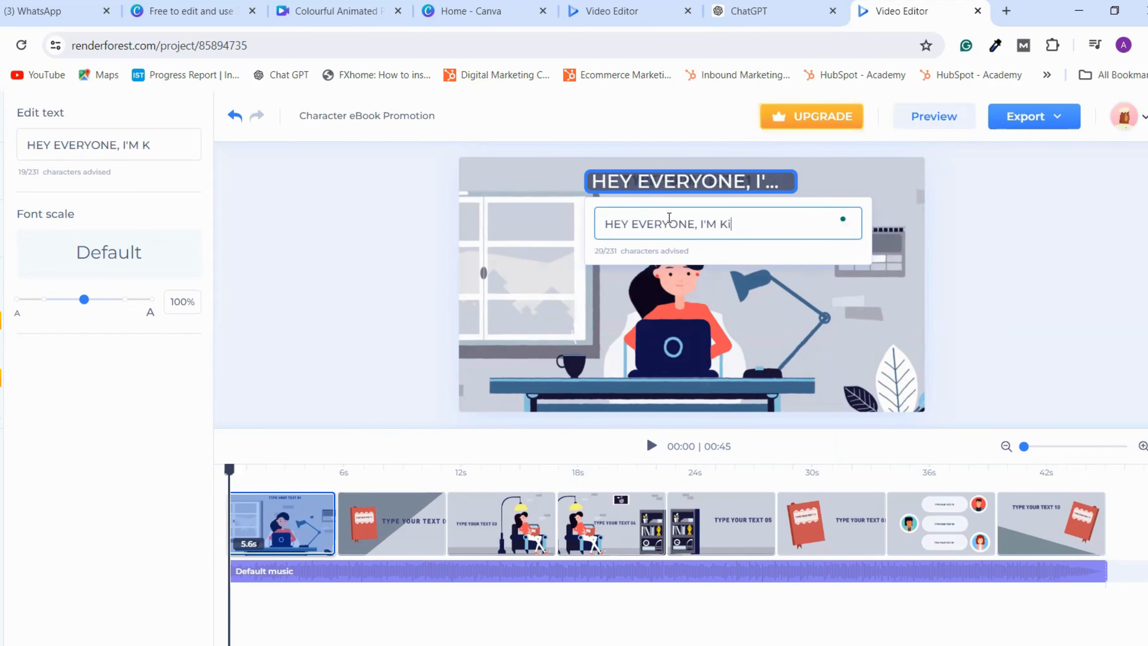
text(yanshi)
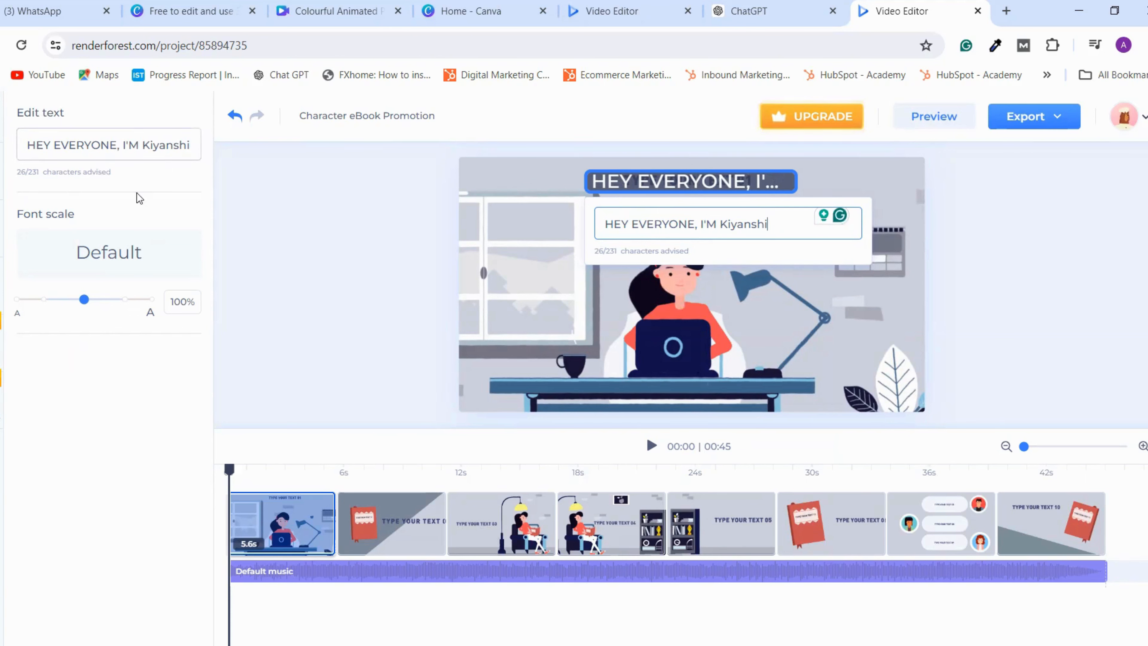
click(101, 157)
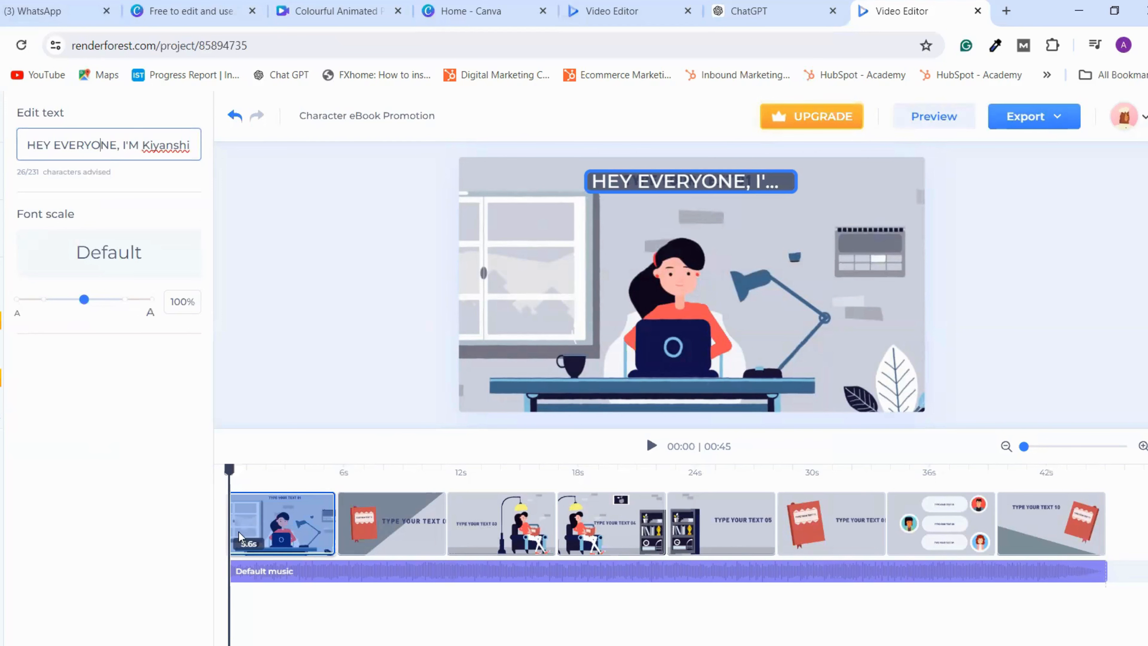
click(317, 571)
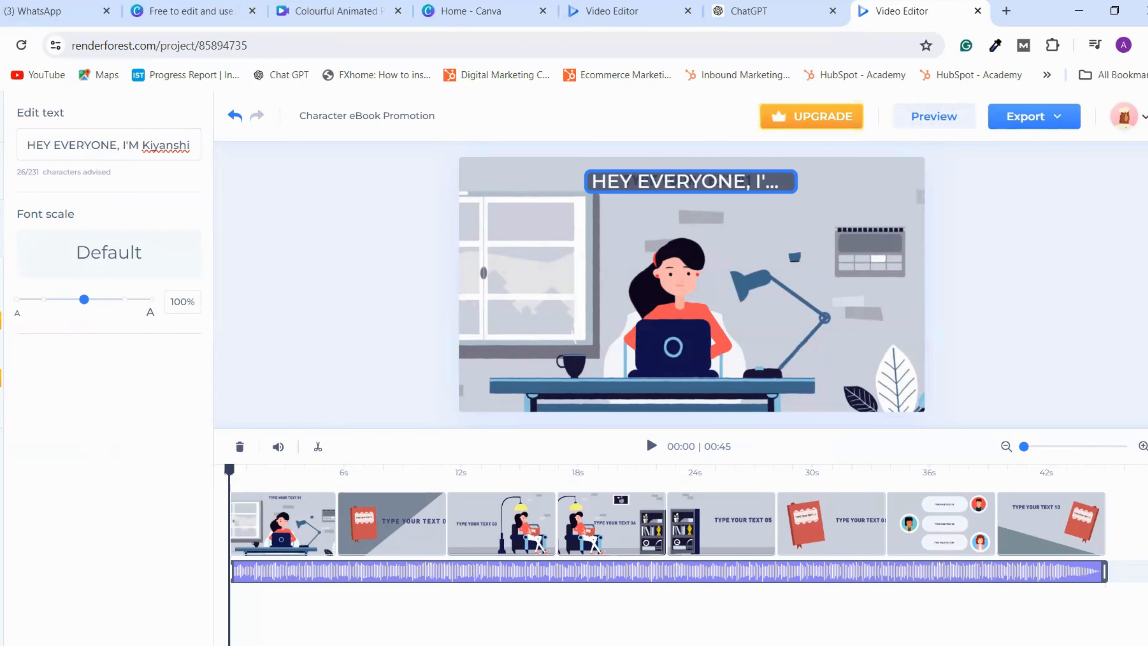
click(190, 154)
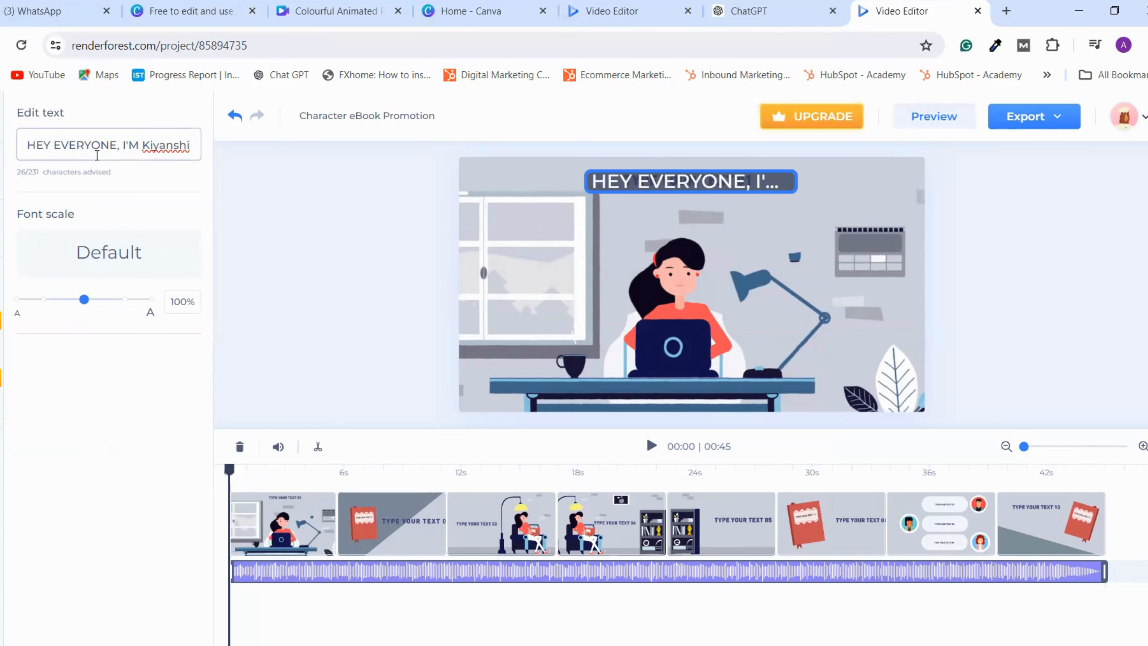
click(624, 219)
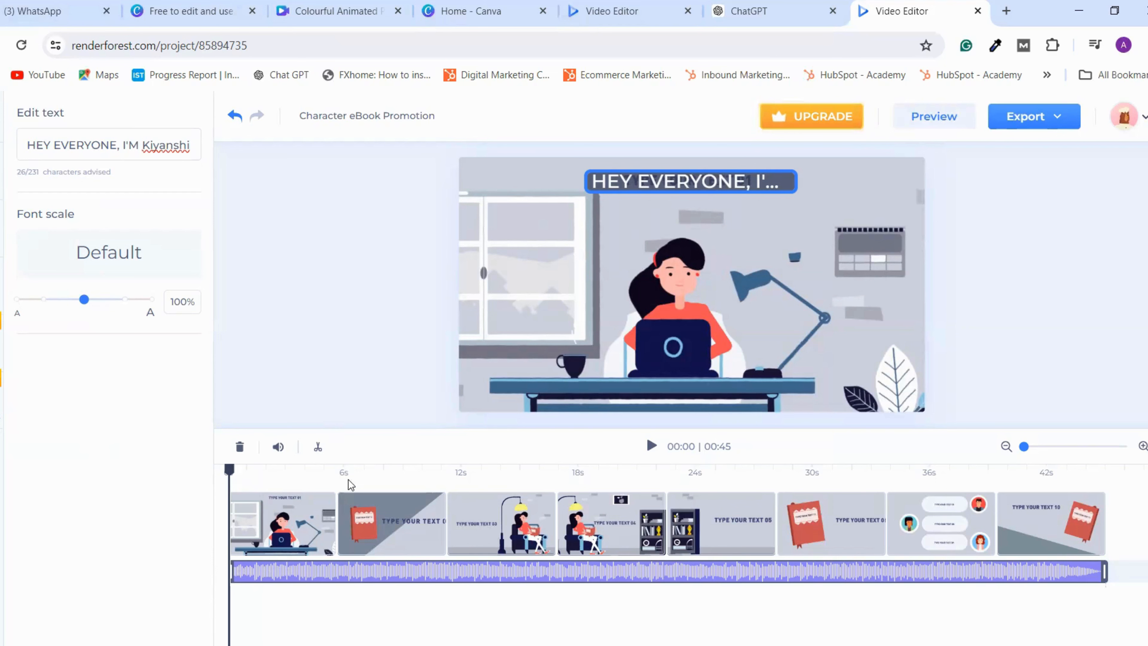
Open the text-to-speech voice-over settings and choose the Sophia voice
click(1, 228)
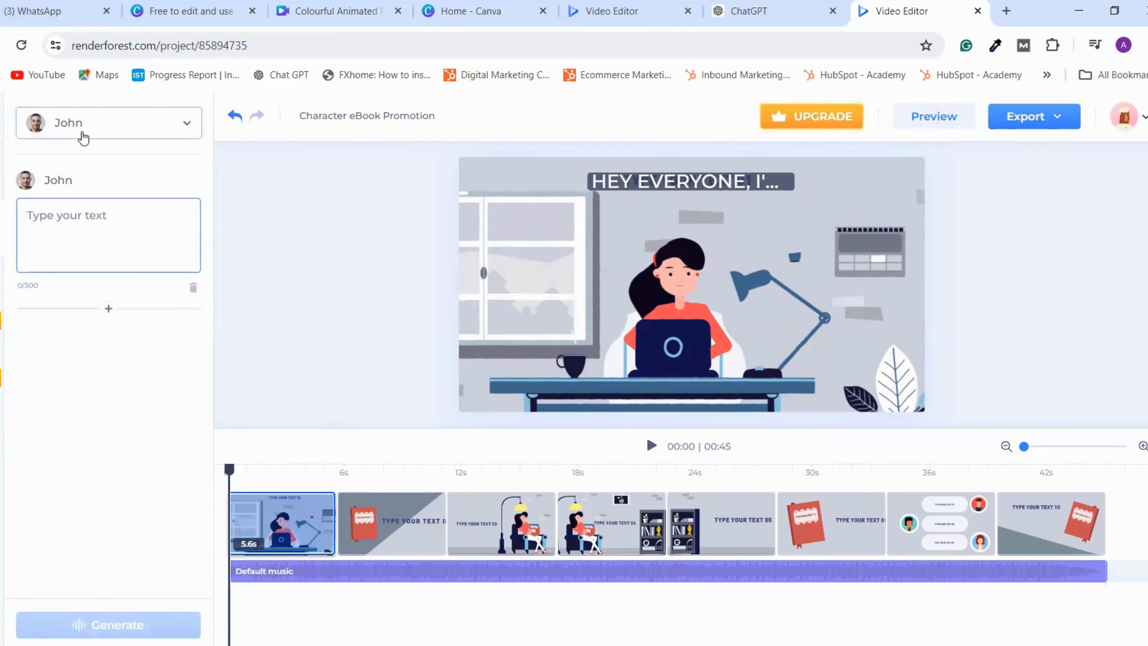
click(82, 132)
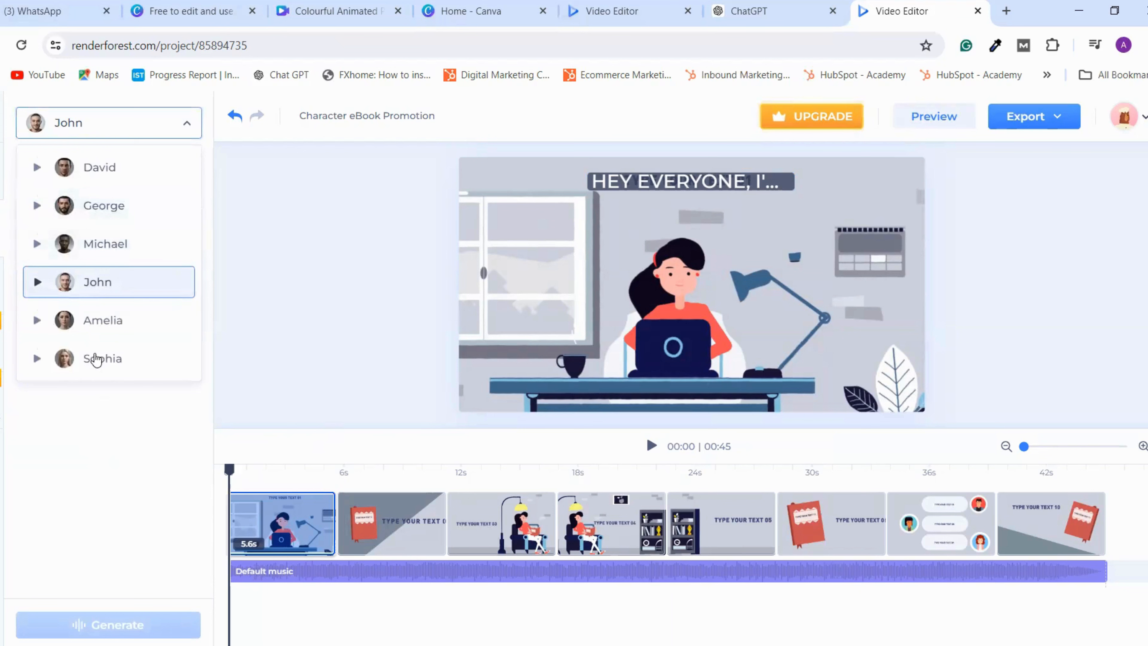
click(100, 360)
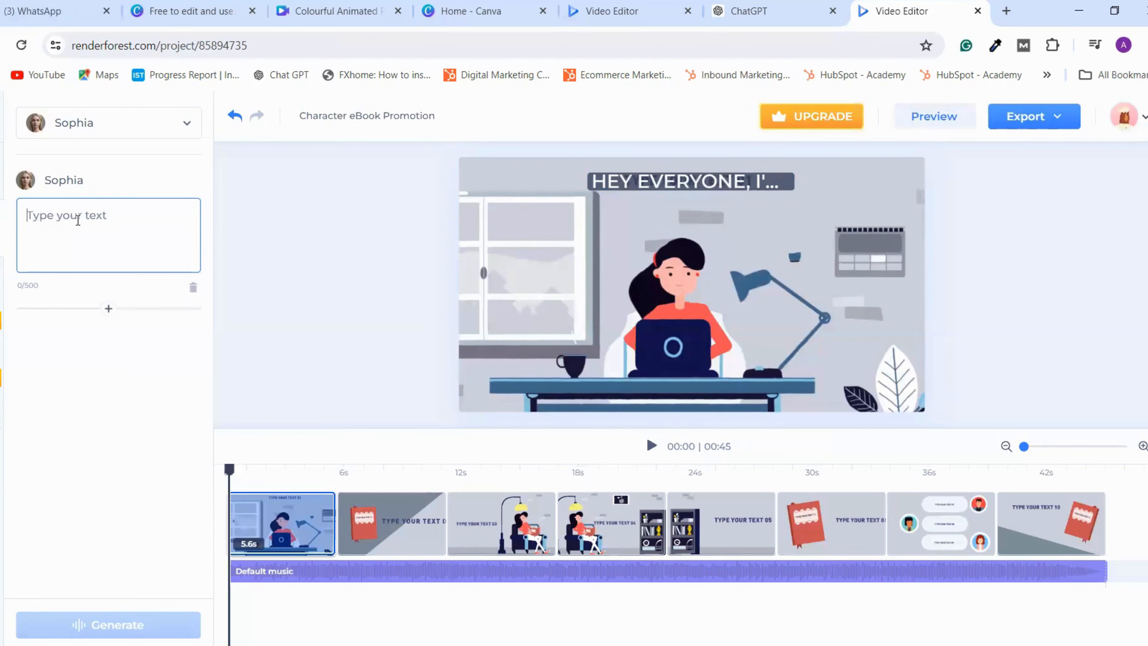
Enter the voice-over script "Hey Everyone! The girl whom your seeing is a founder of Kiyanshi Digital Agency...", including her name and dreams, and generate the audio
text(Hey Everyone! The girl whom your seeing is a founder of Kiyanshi Digital Agency. Her name is Anusha. She started this agency as a passion and she has many more dreams to achieve.)
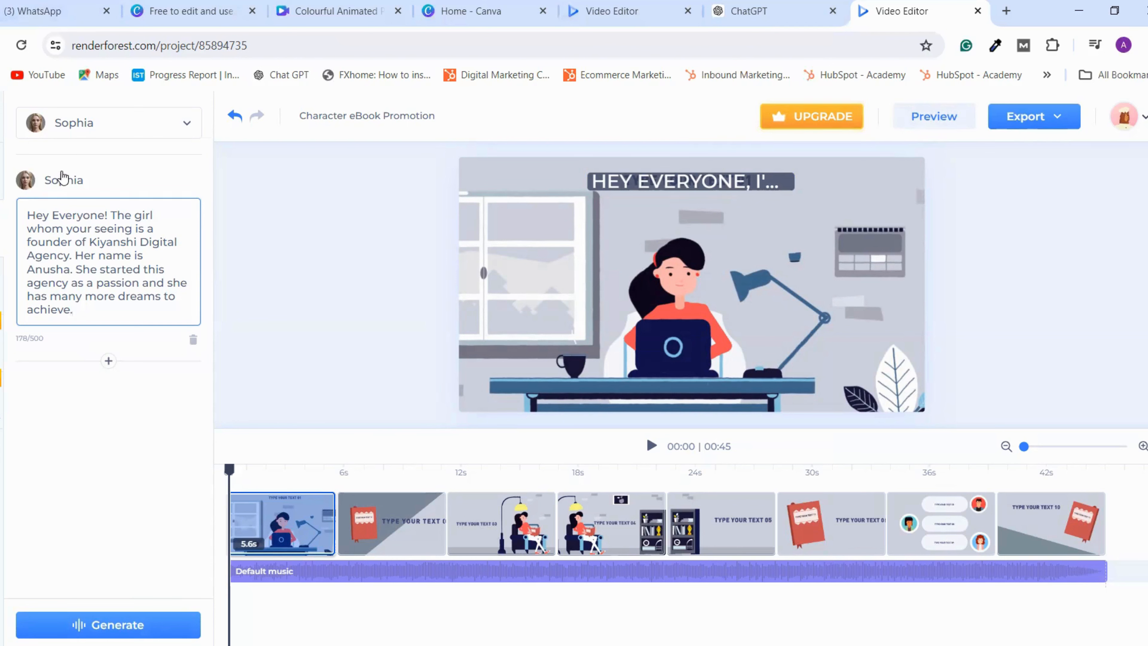
click(103, 627)
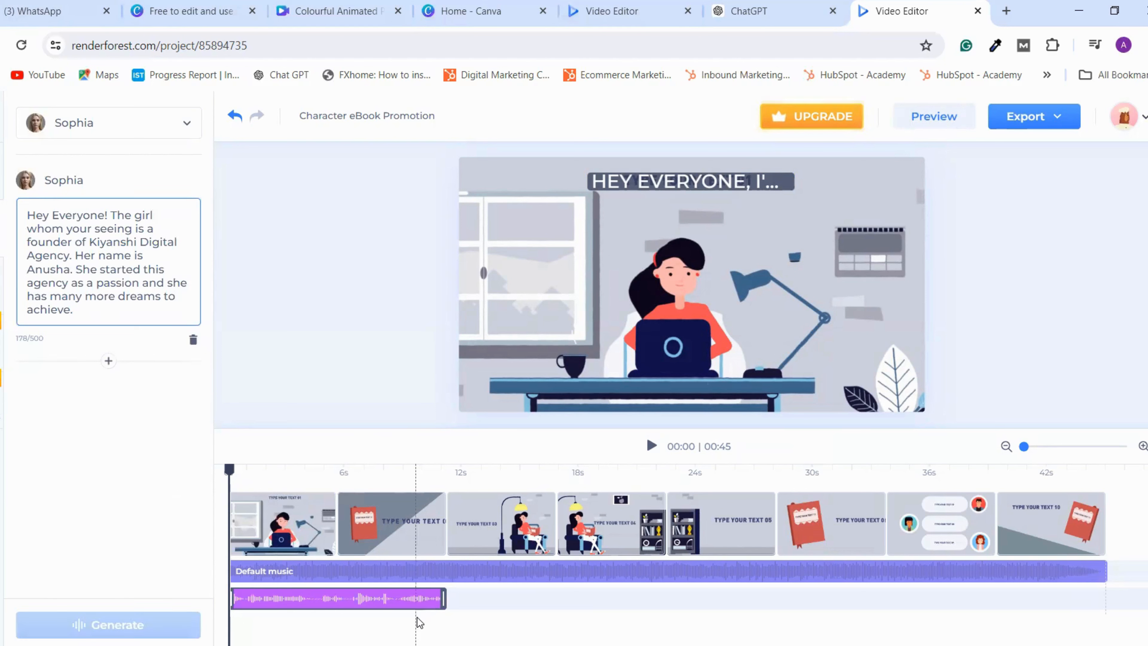
Play the opening seconds of the project to hear the voice-over with the default music, and return the playhead to the start
click(262, 572)
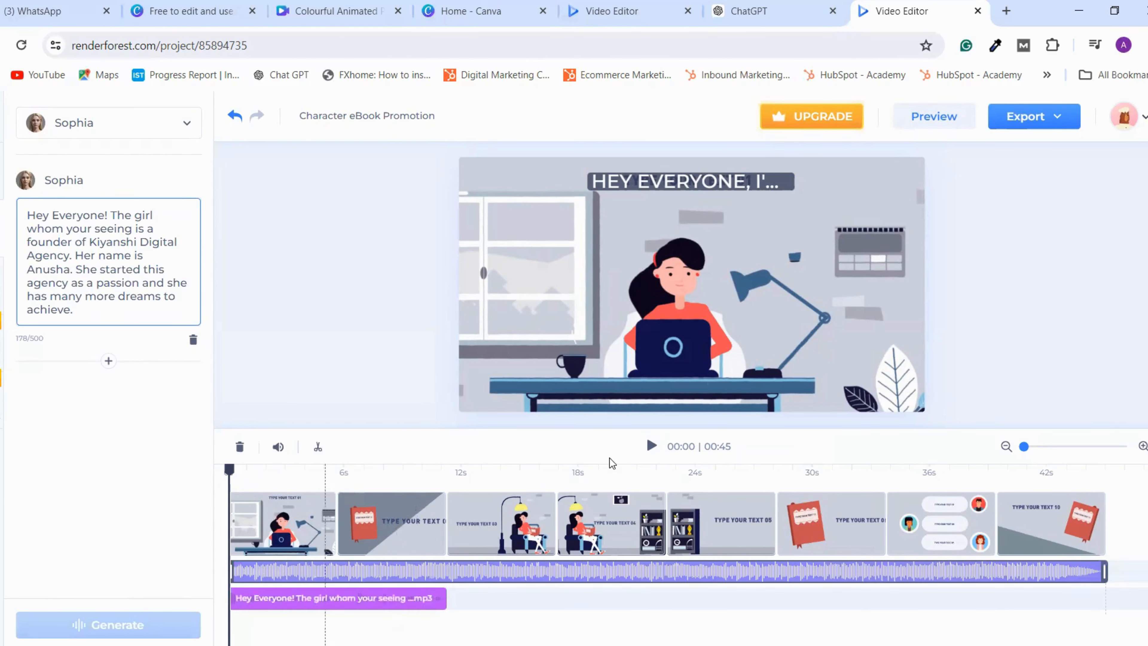
click(651, 447)
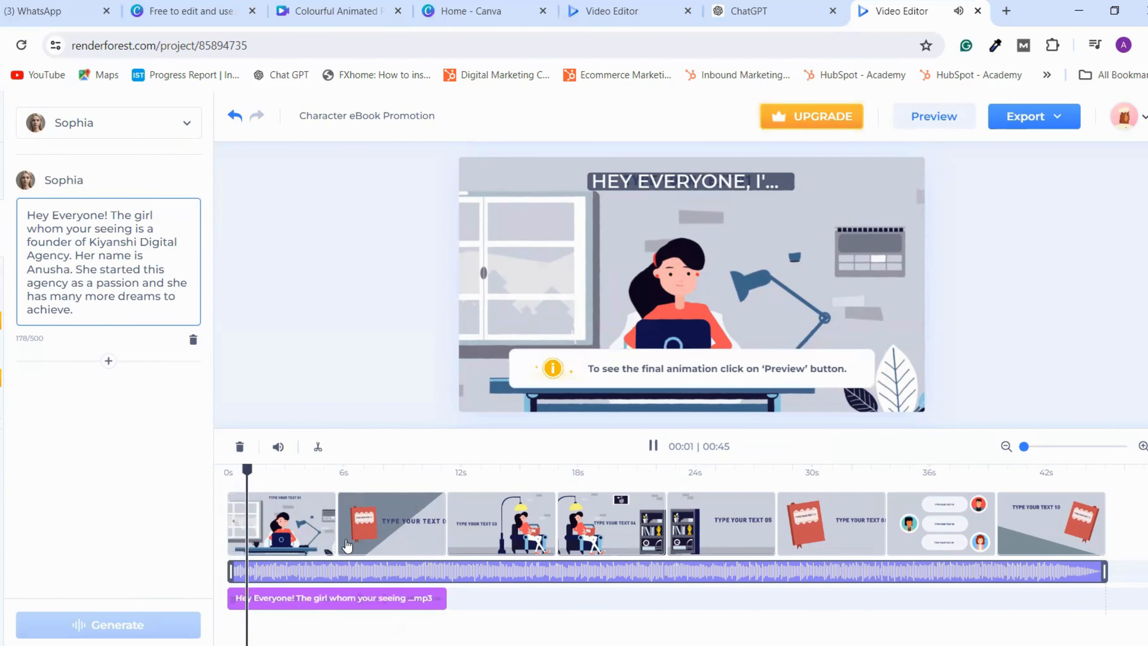
click(654, 446)
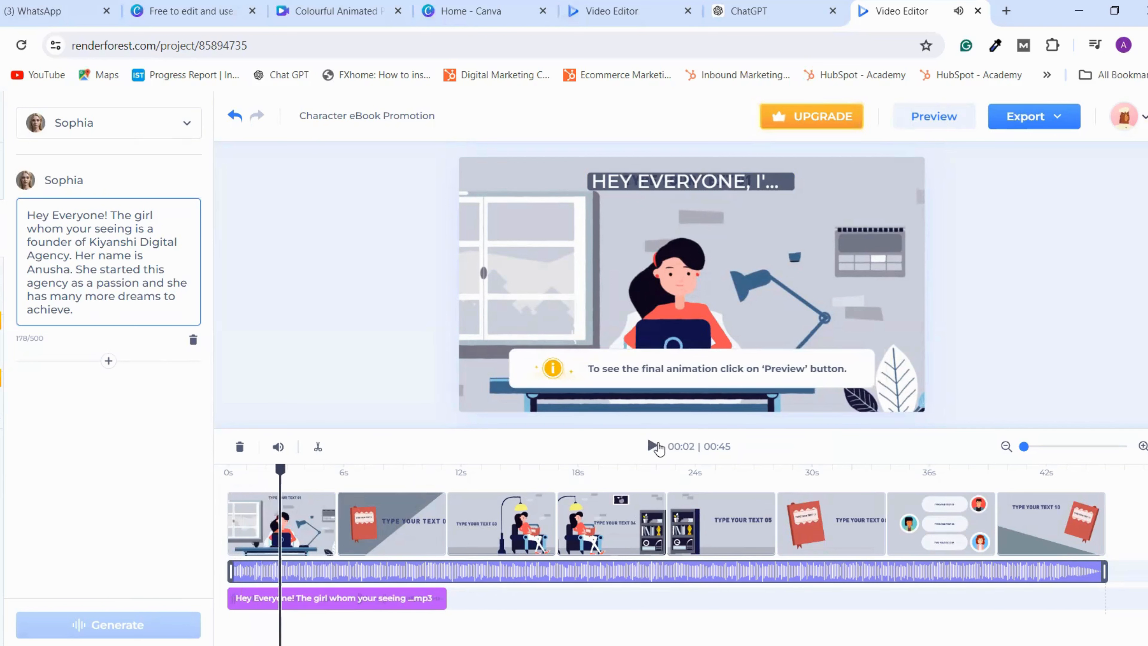
drag(274, 471, 223, 475)
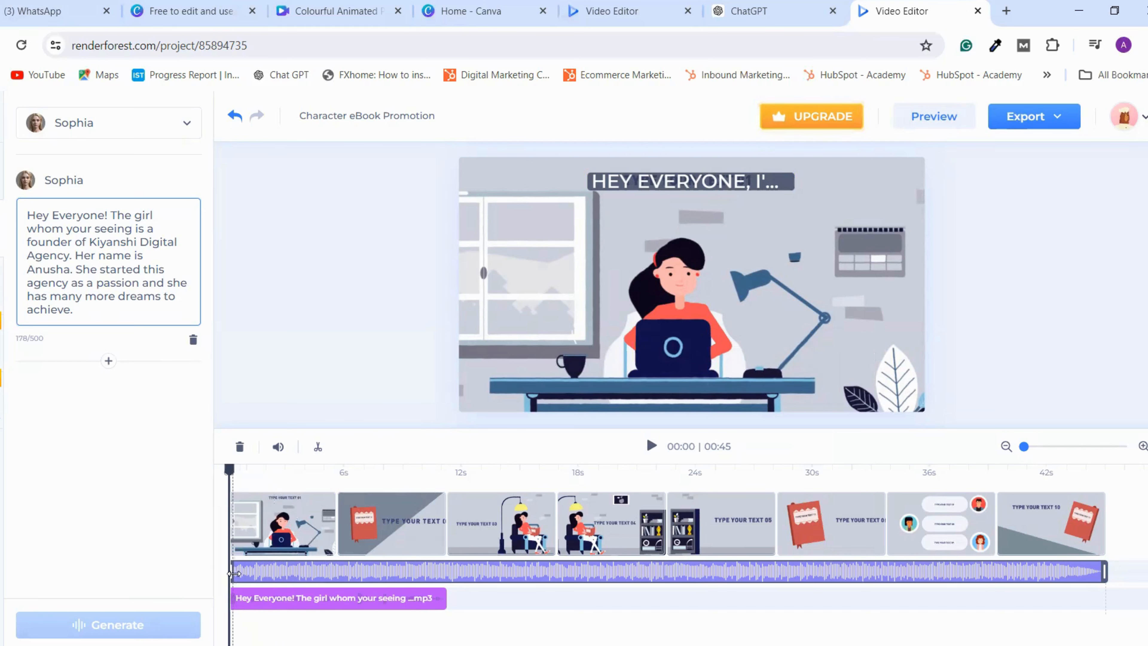
Trim the start of the default music to about 12 s, past the end of the voice-over clip, and play back the result
drag(234, 573, 471, 573)
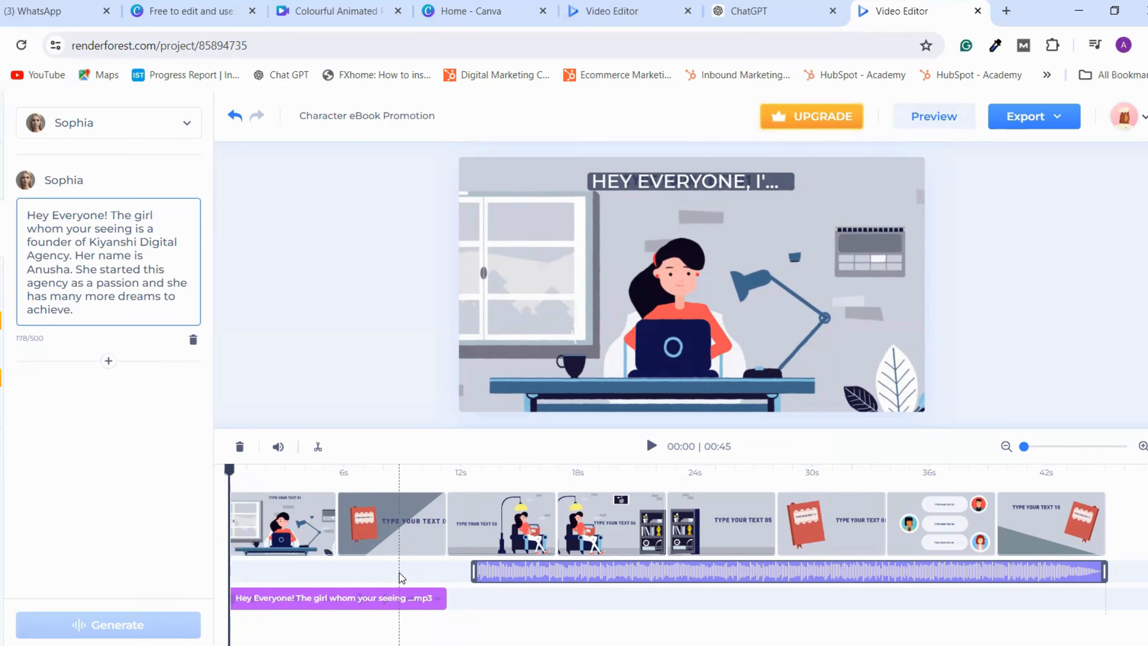
click(653, 446)
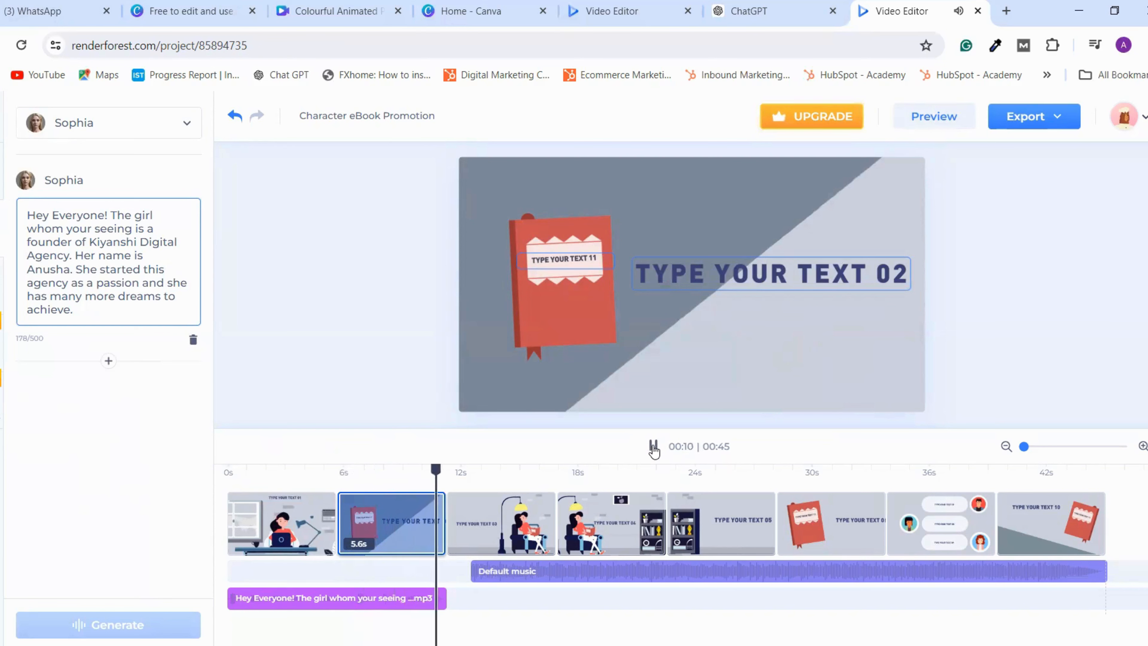
click(654, 447)
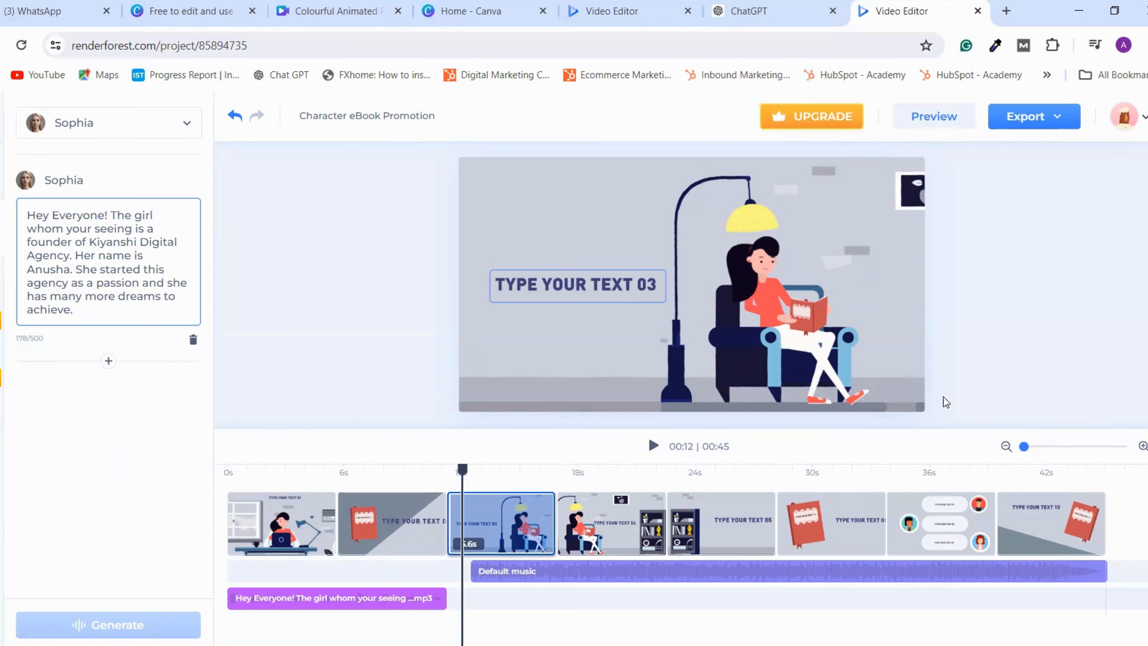
Look through the project's scenes from the fourth one to the last, checking their placeholder texts
click(646, 519)
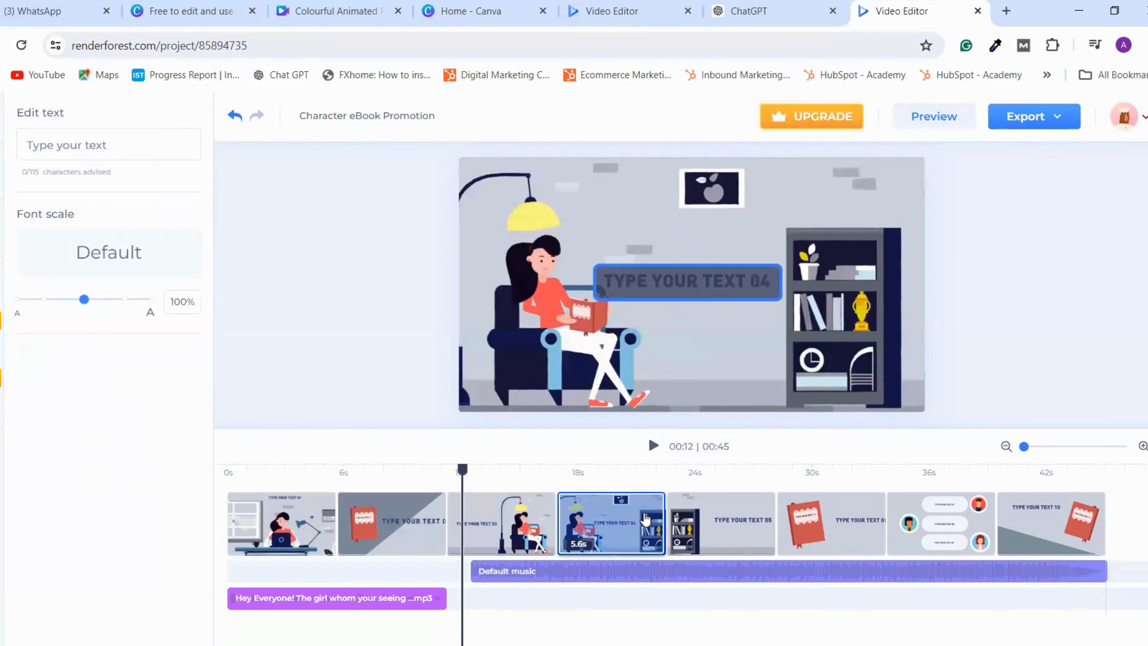
click(681, 521)
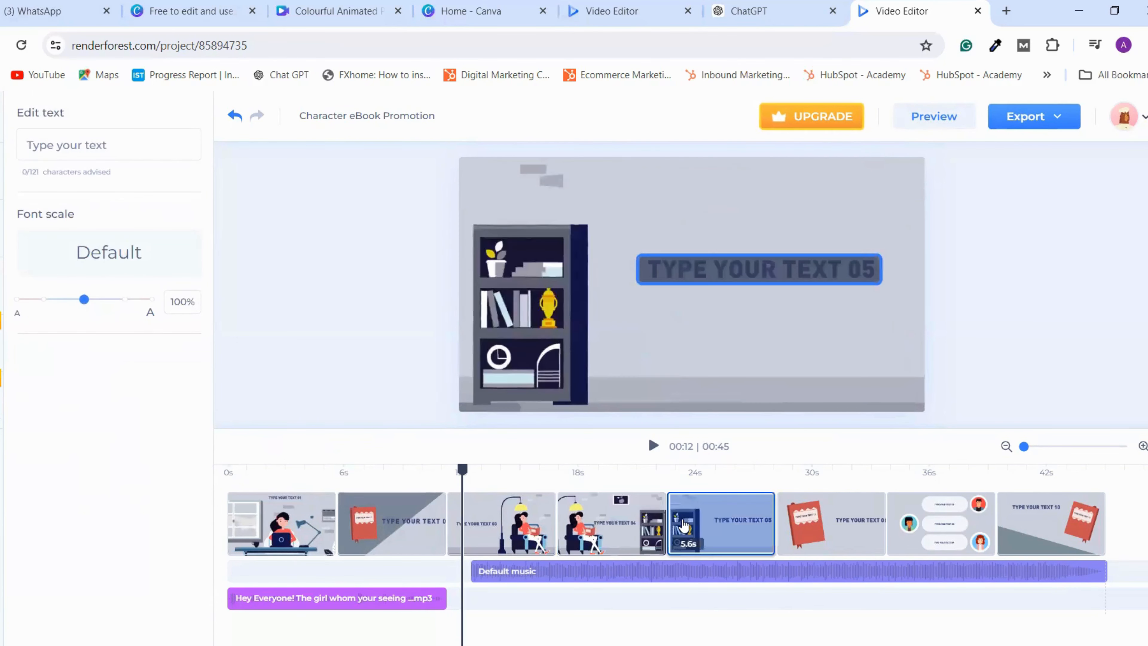
click(834, 549)
click(945, 543)
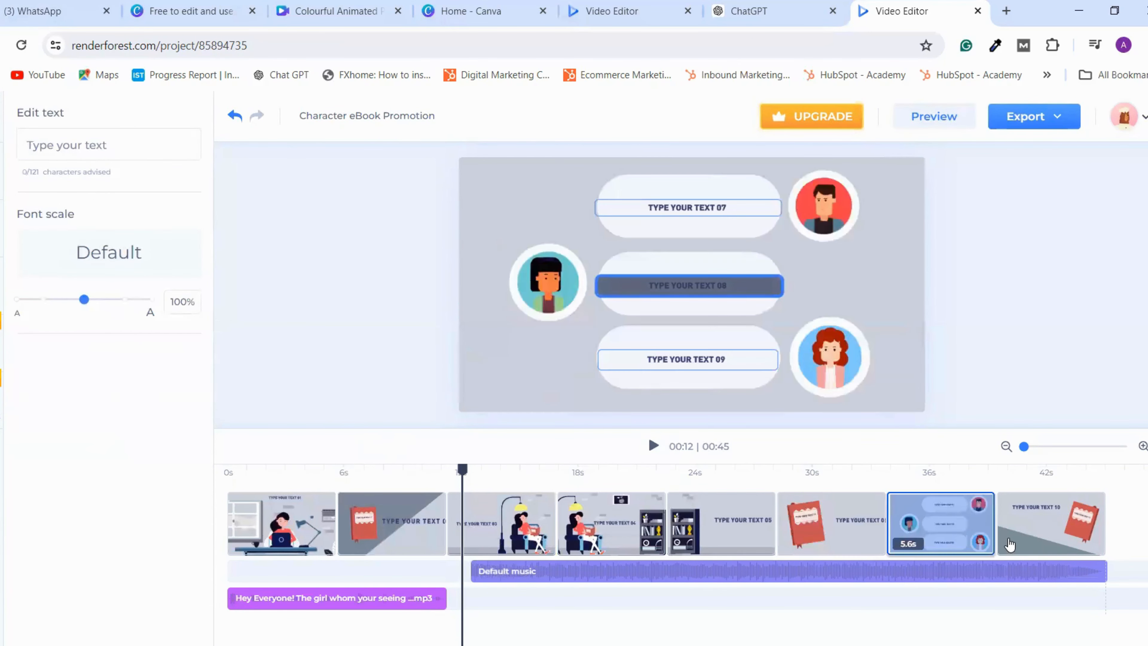
click(1010, 545)
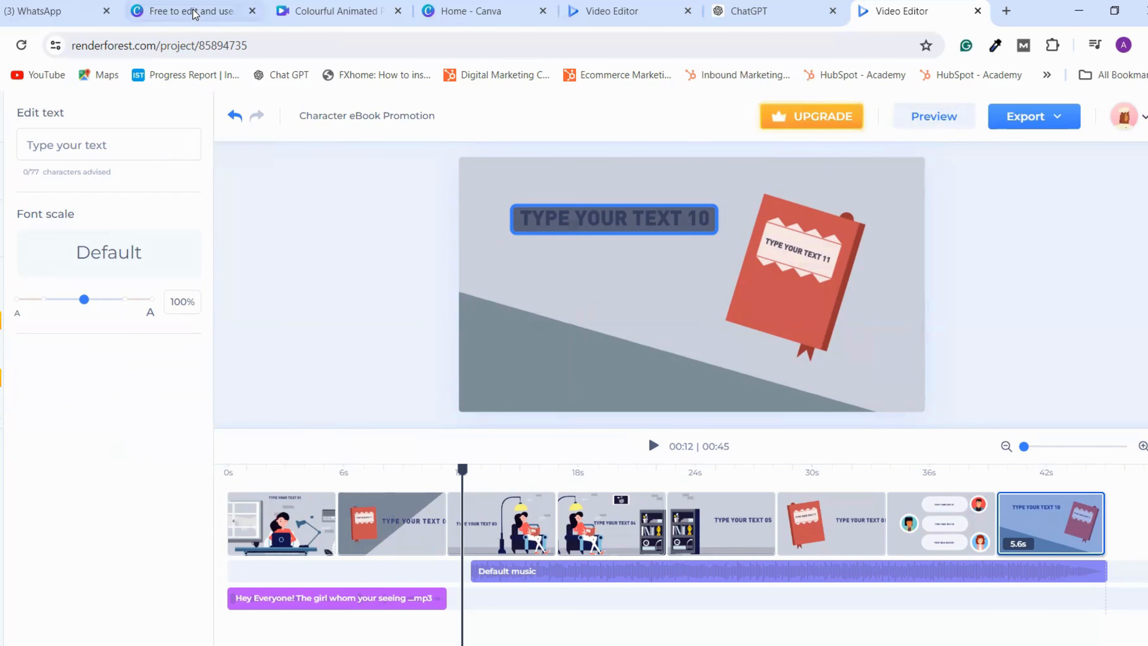
Switch to Canva and browse its 16:9 video templates
click(159, 18)
scroll(397, 442, up, 1)
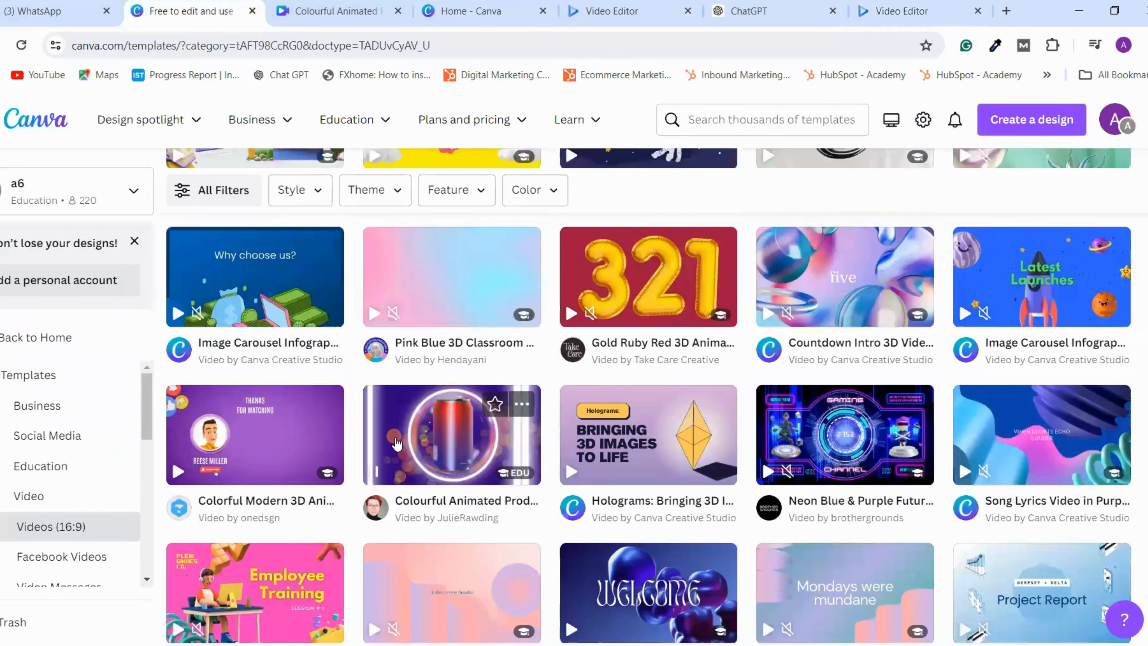
scroll(397, 443, up, 7)
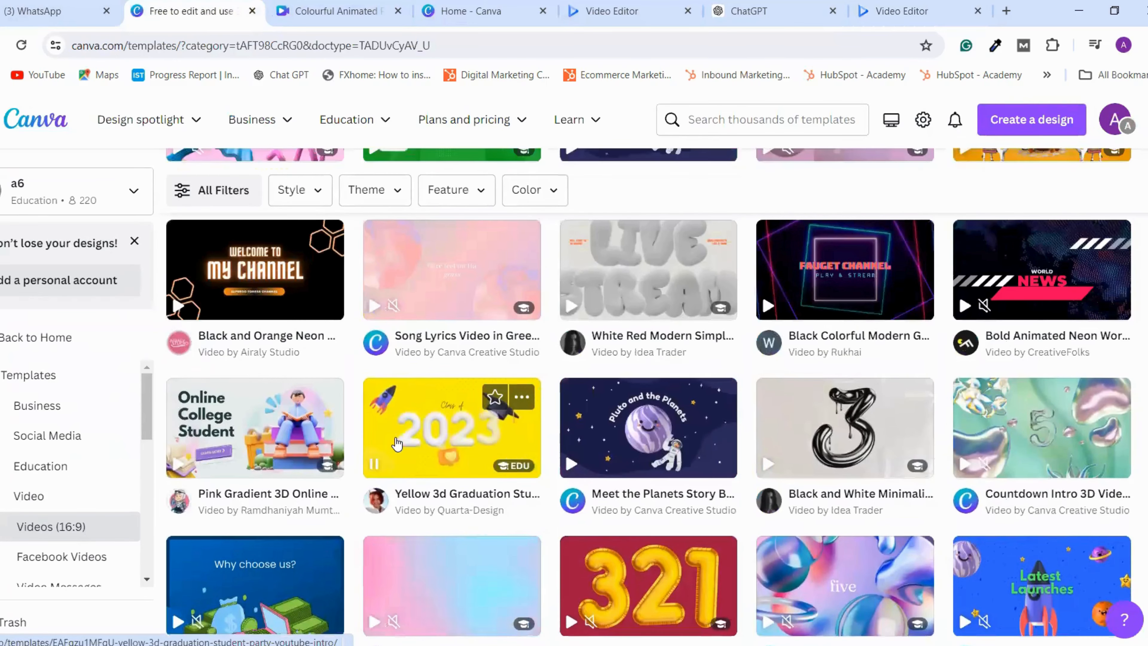
scroll(397, 442, down, 3)
scroll(397, 443, up, 5)
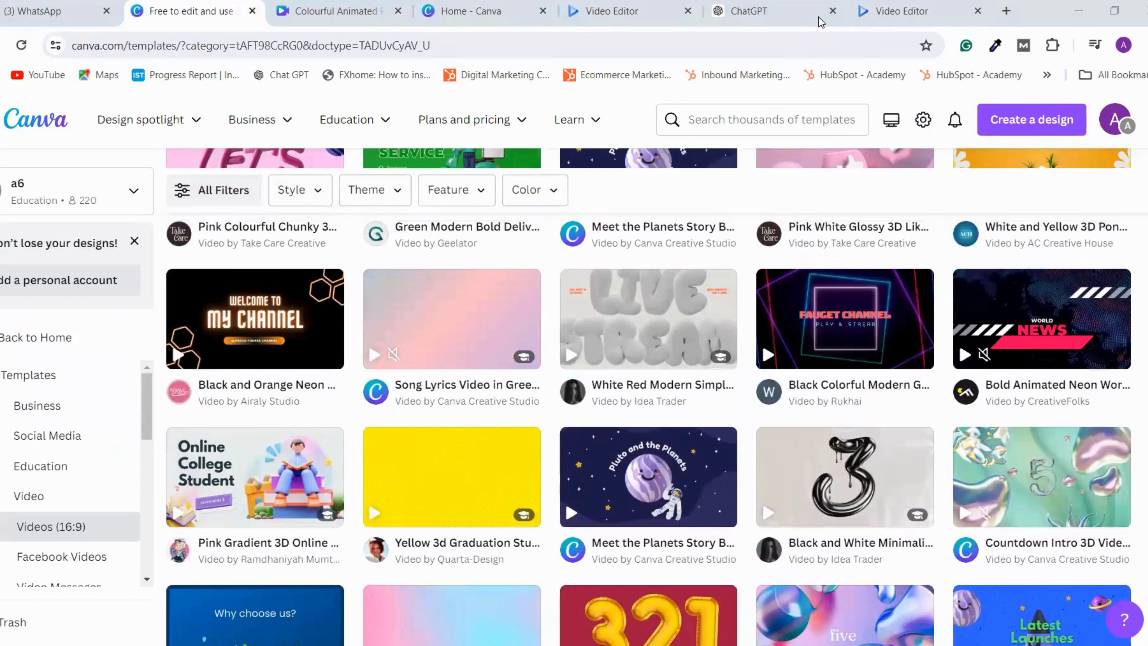
Switch back to the Renderforest project and review its scenes from first to last, as well as the voice-over clip
key(ctrl+9)
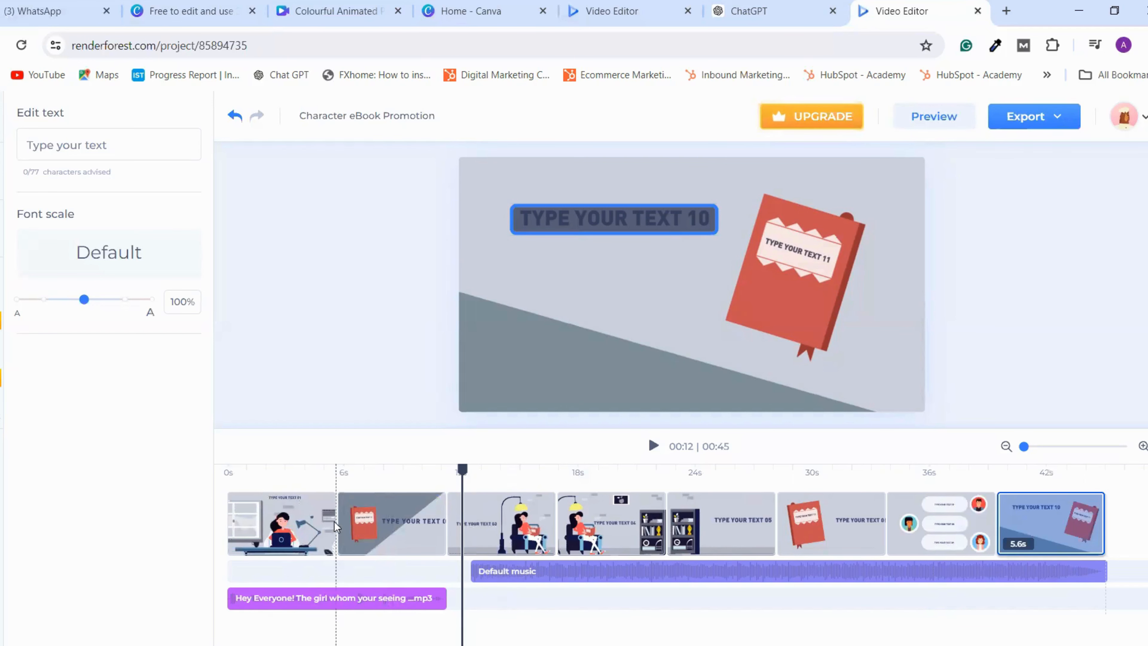
click(307, 531)
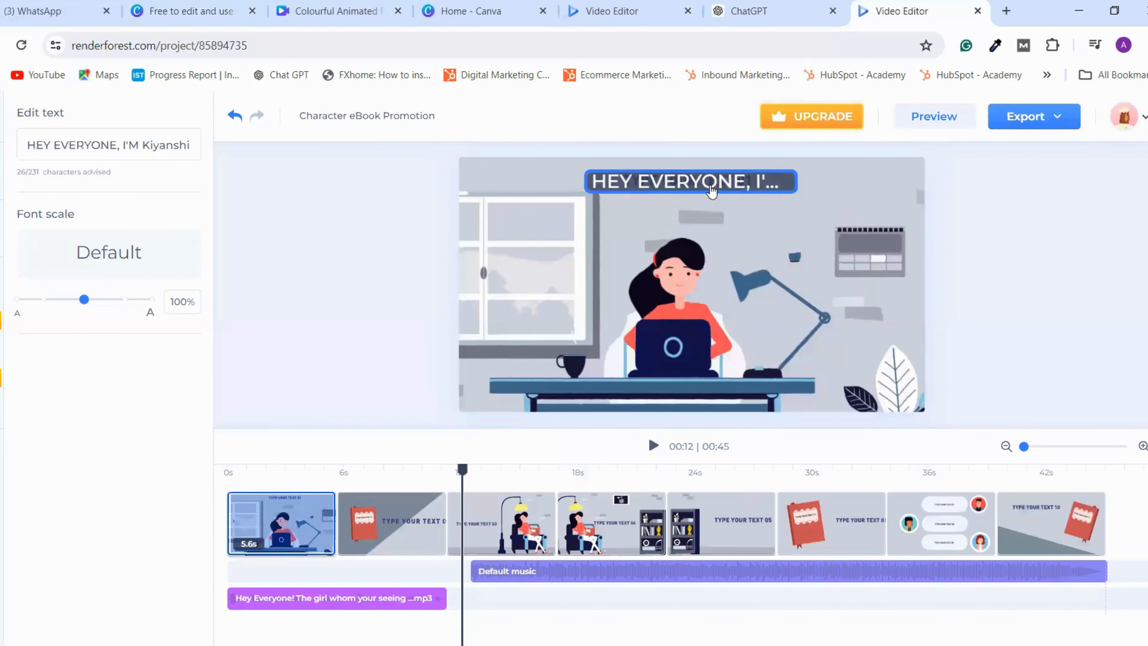
click(420, 520)
click(499, 517)
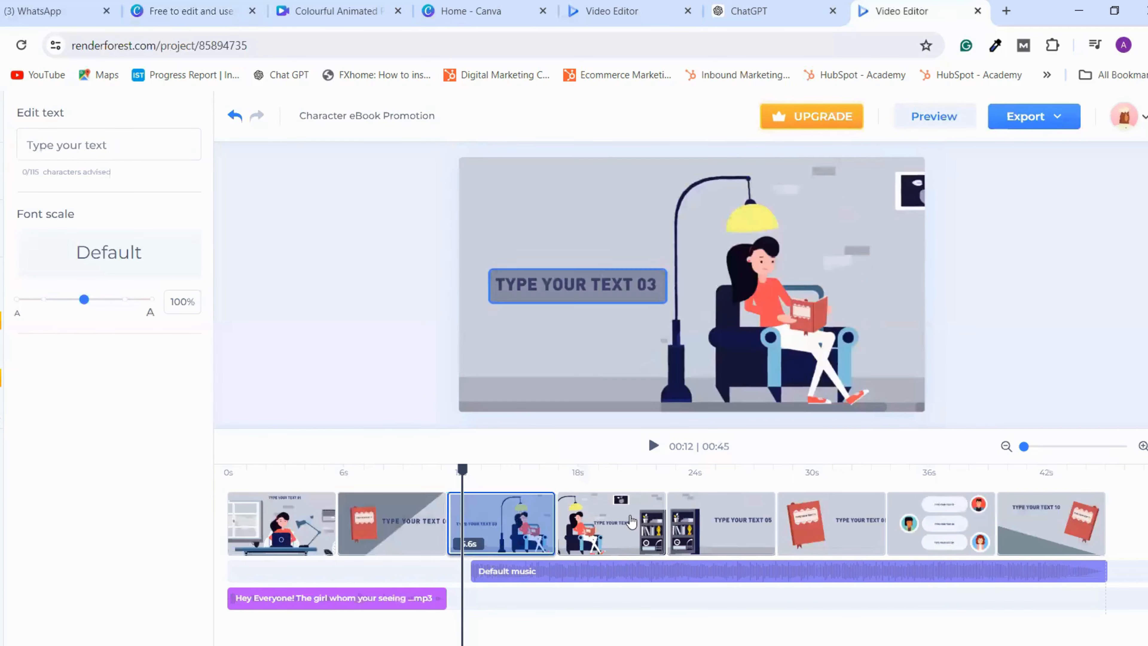
click(631, 523)
click(732, 525)
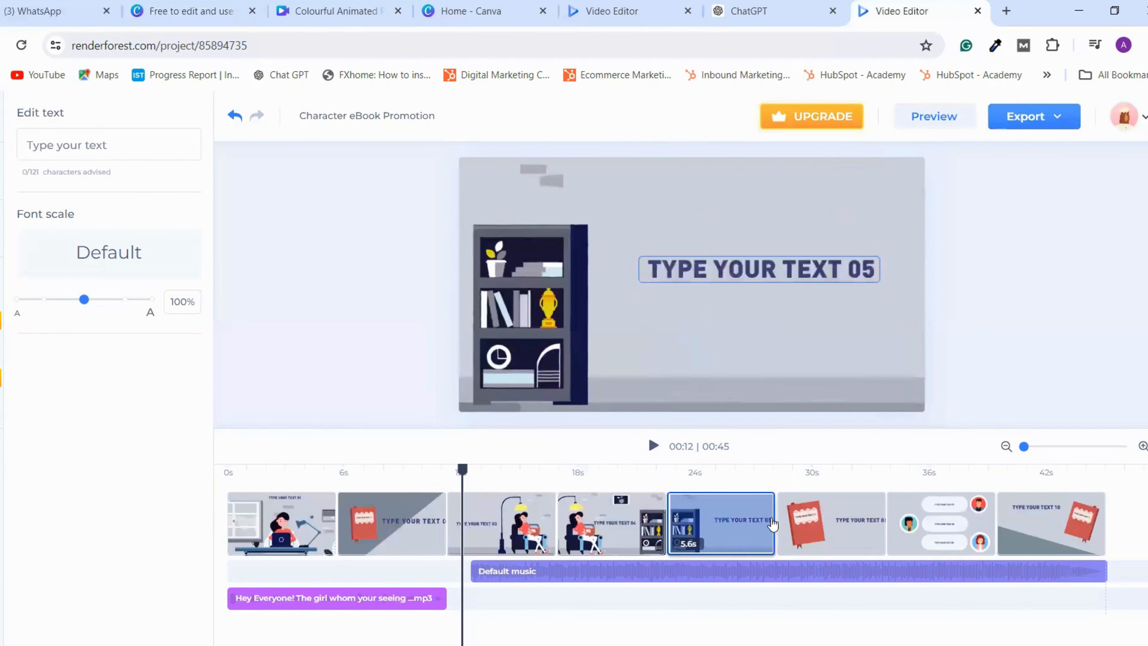
click(805, 532)
click(904, 536)
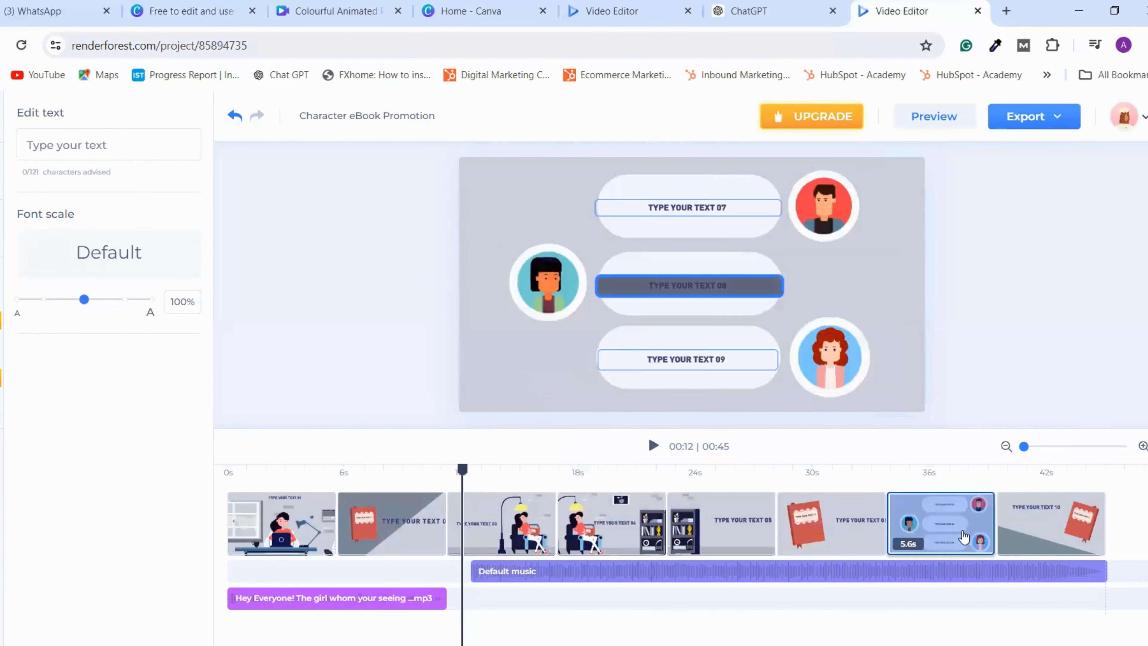
click(1025, 531)
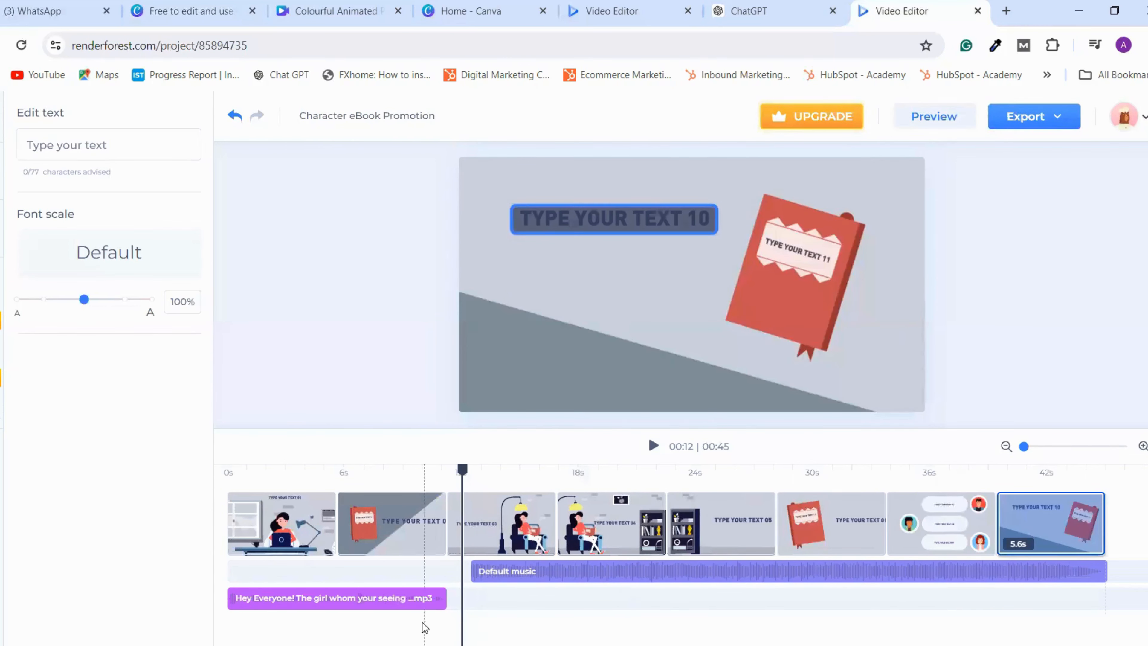
click(415, 595)
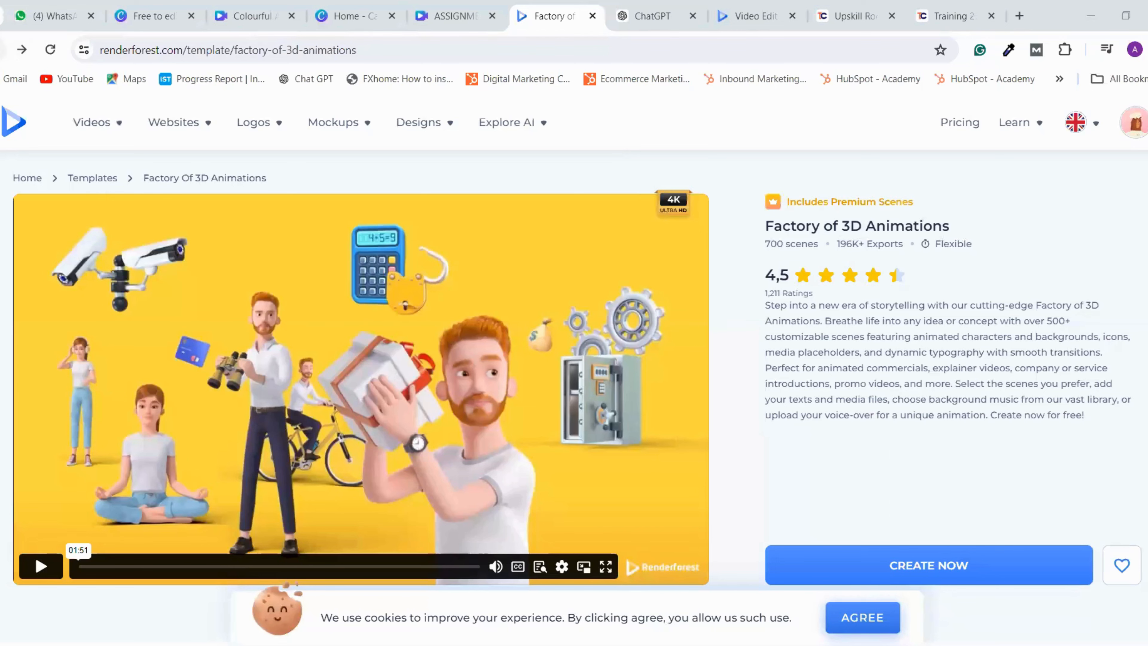
Return to Renderforest's animation maker template list and open the Whiteboard Animation Toolkit template
click(3, 50)
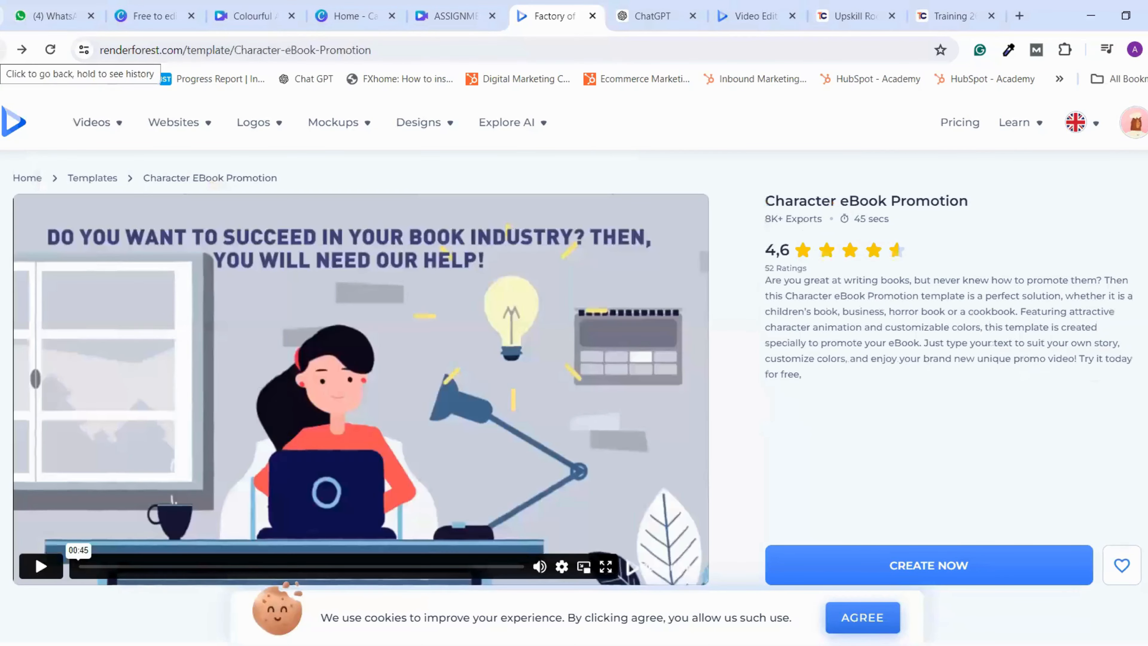
click(3, 49)
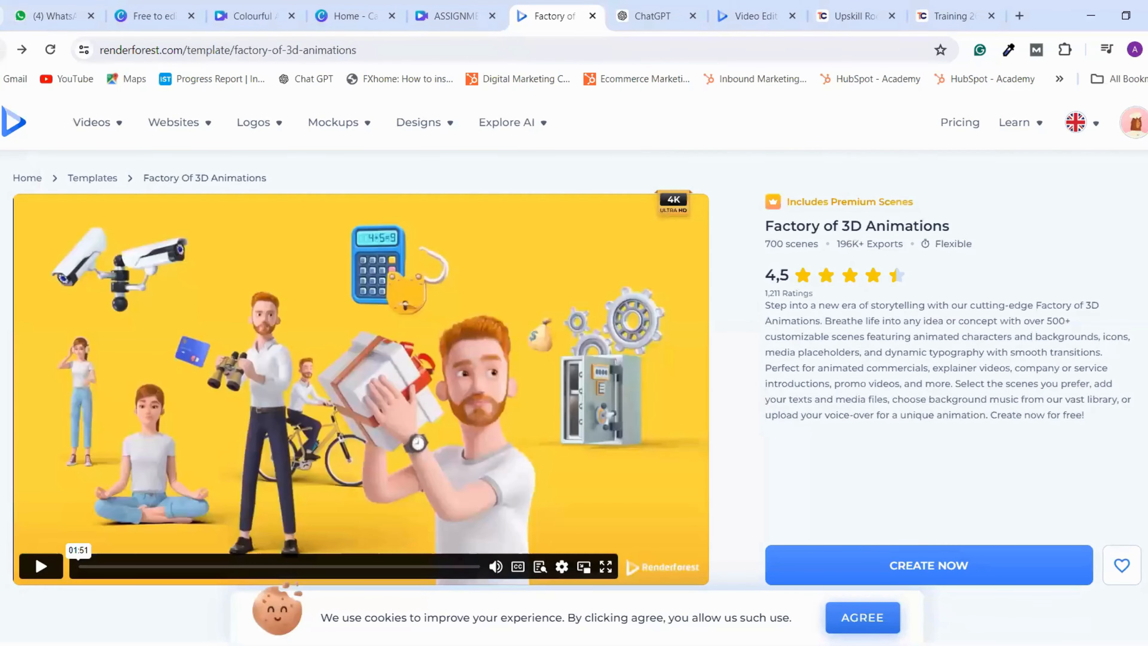
click(3, 50)
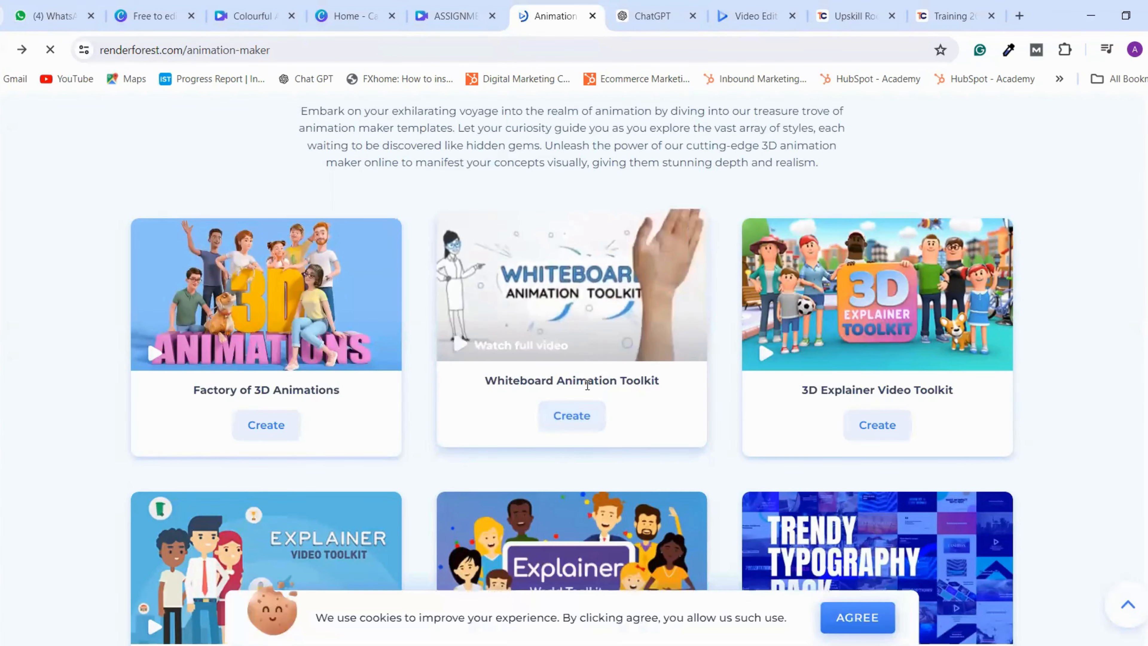
click(593, 416)
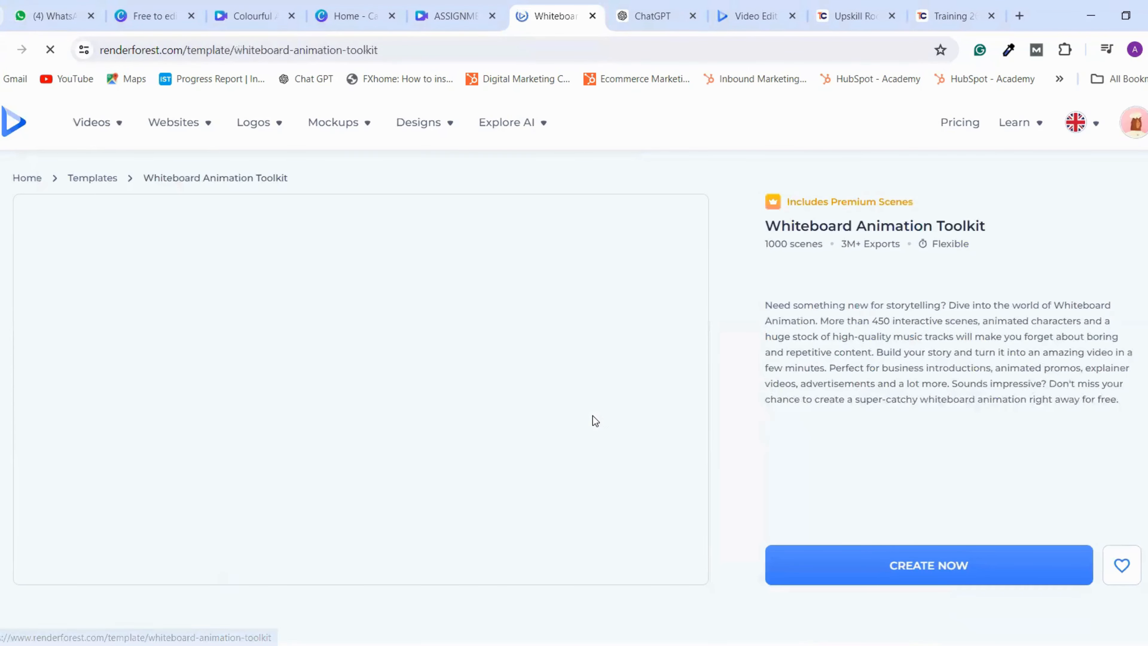
Examine the Whiteboard Animation Toolkit page, including the videos created with it and the related templates in the Presentations category
scroll(593, 415, down, 7)
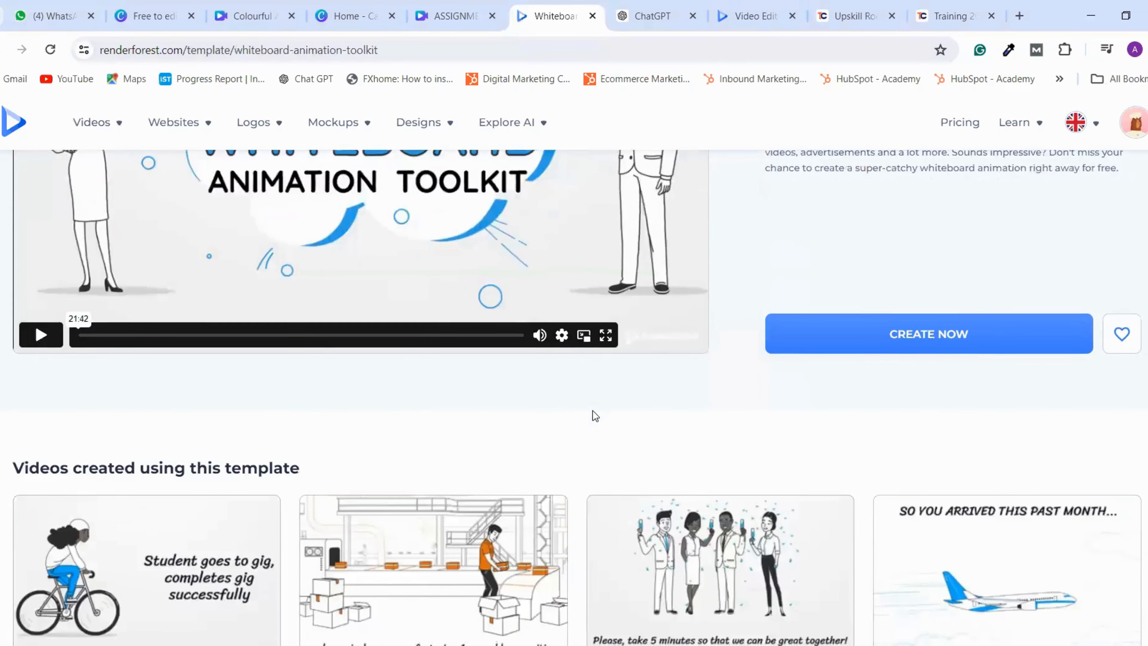
scroll(274, 416, down, 5)
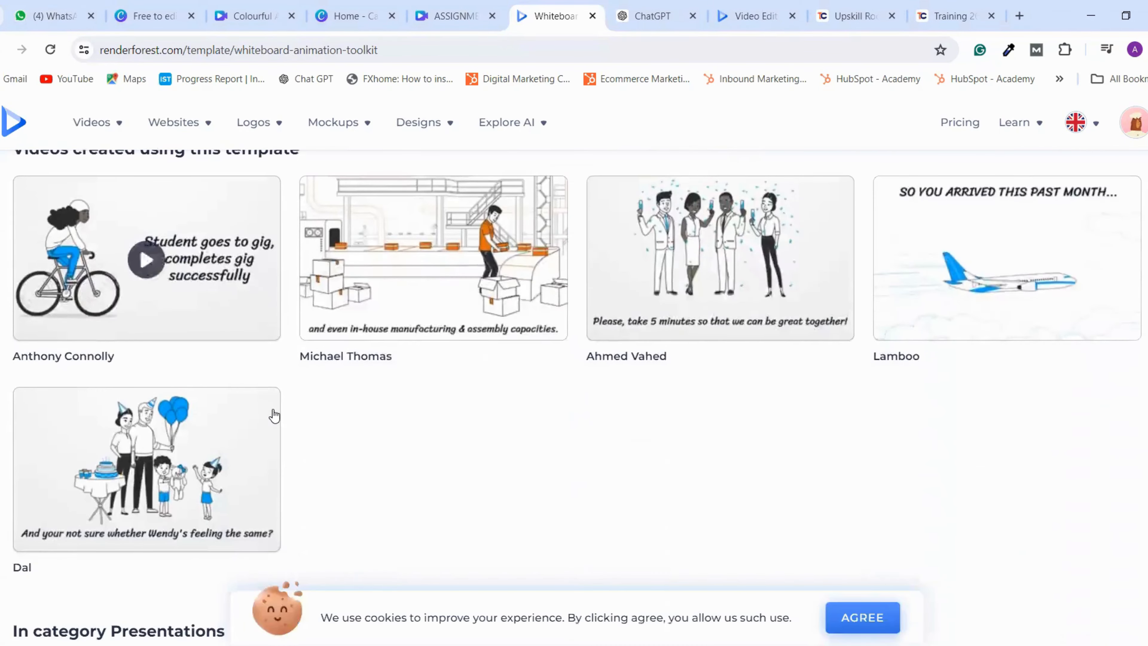
scroll(275, 415, down, 3)
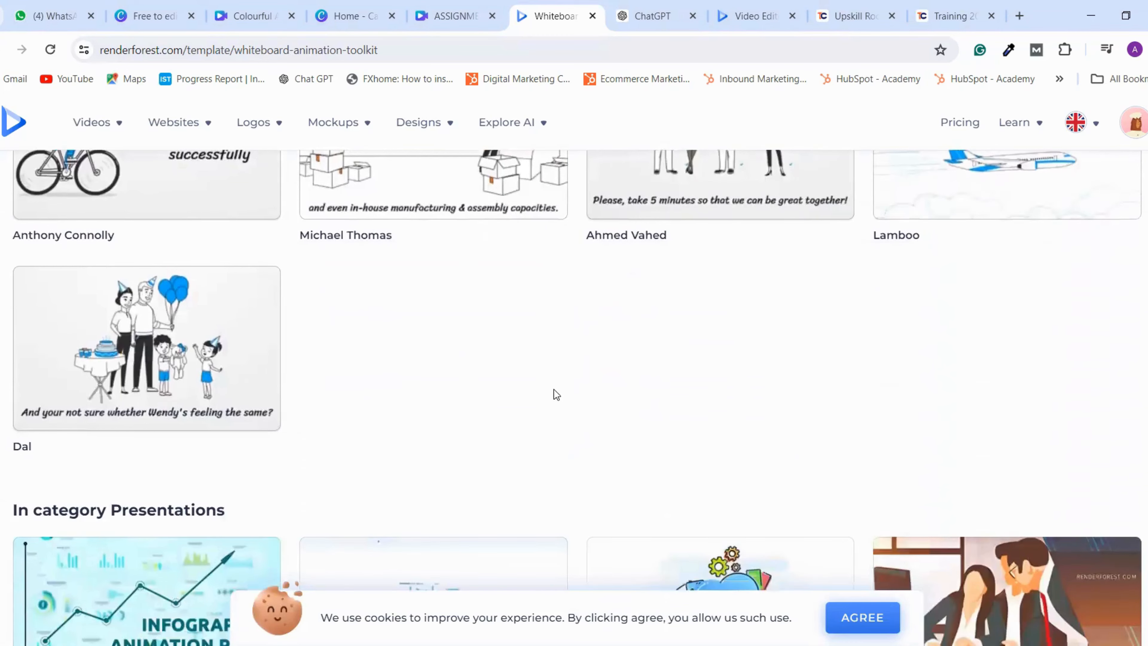
scroll(353, 389, up, 6)
scroll(354, 390, up, 5)
scroll(354, 389, down, 8)
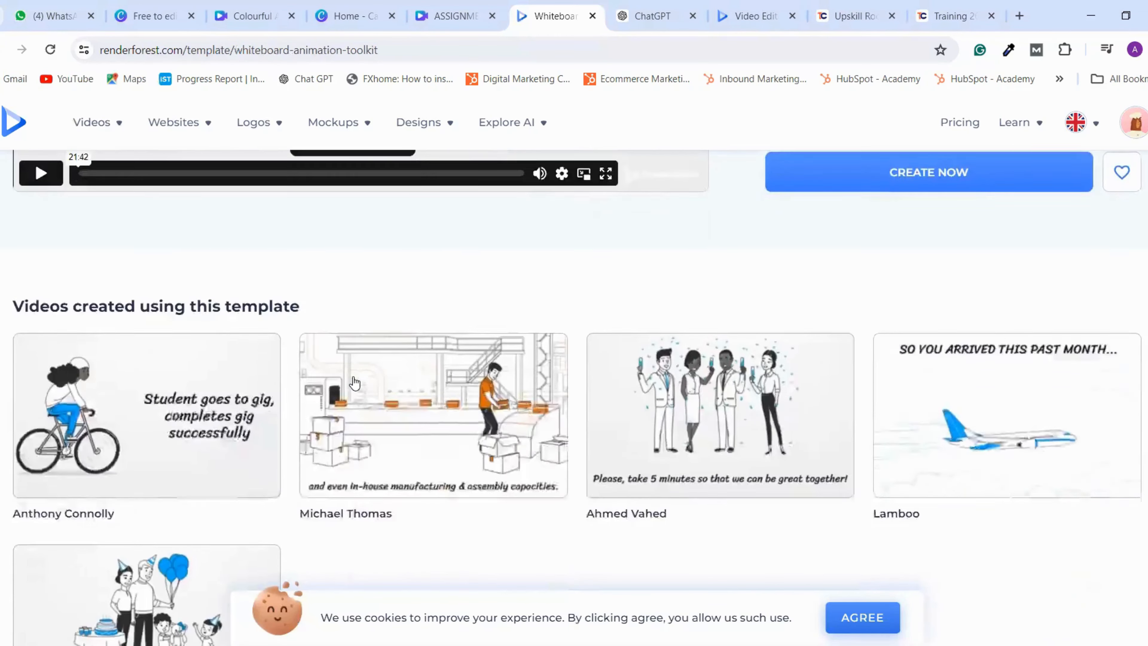
scroll(354, 384, down, 9)
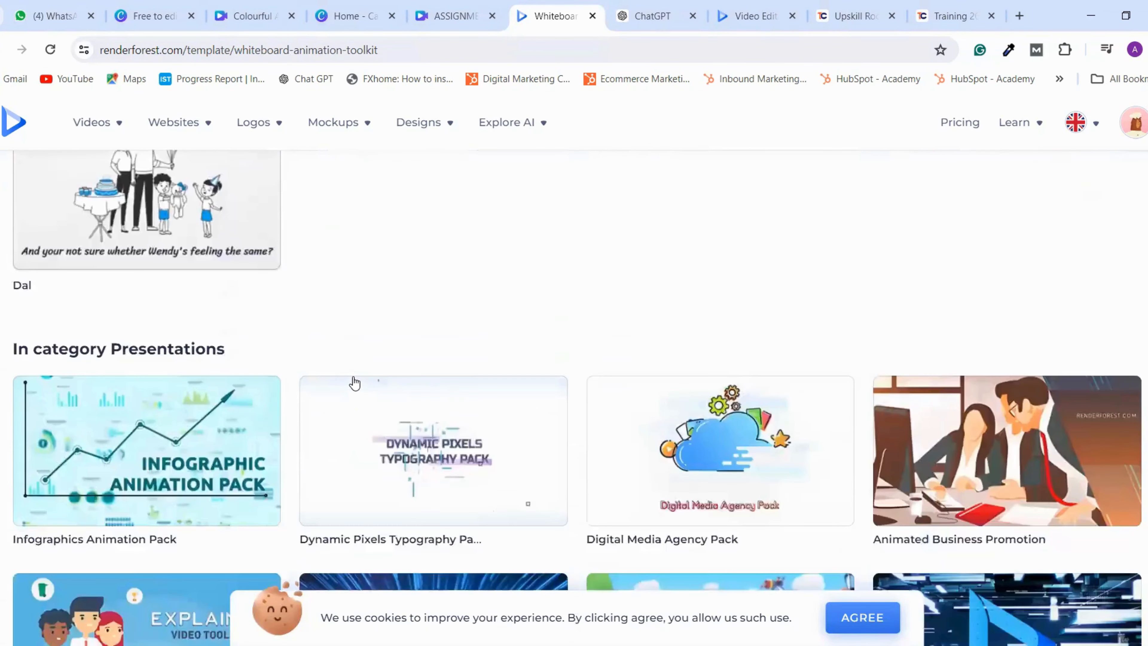
scroll(355, 383, down, 1)
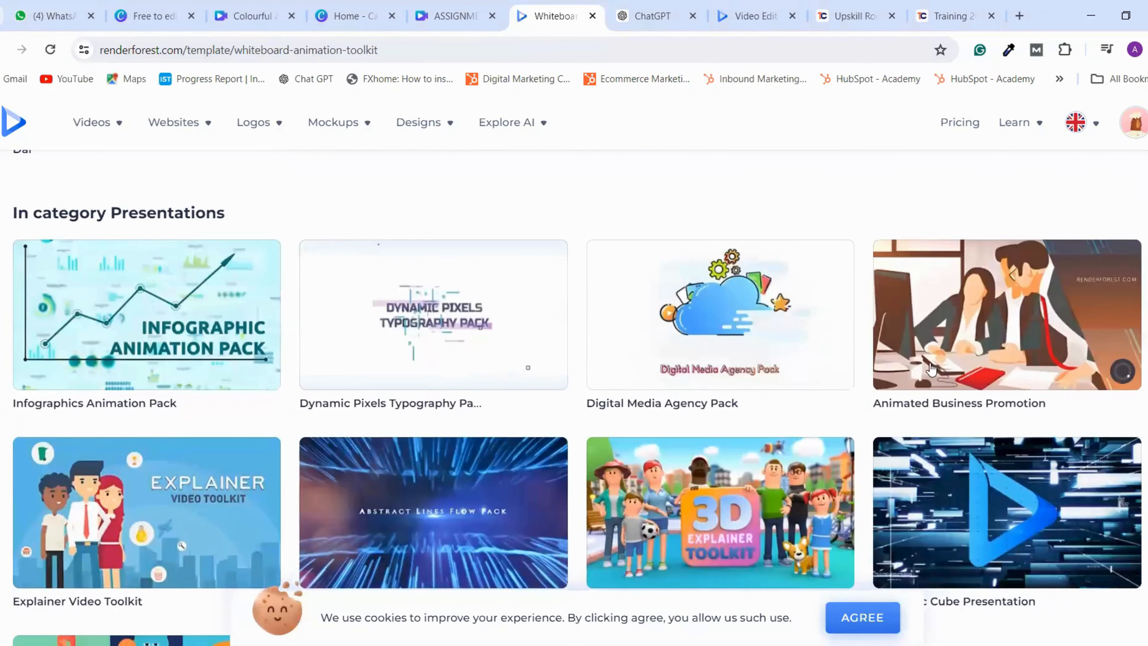
scroll(747, 501, down, 8)
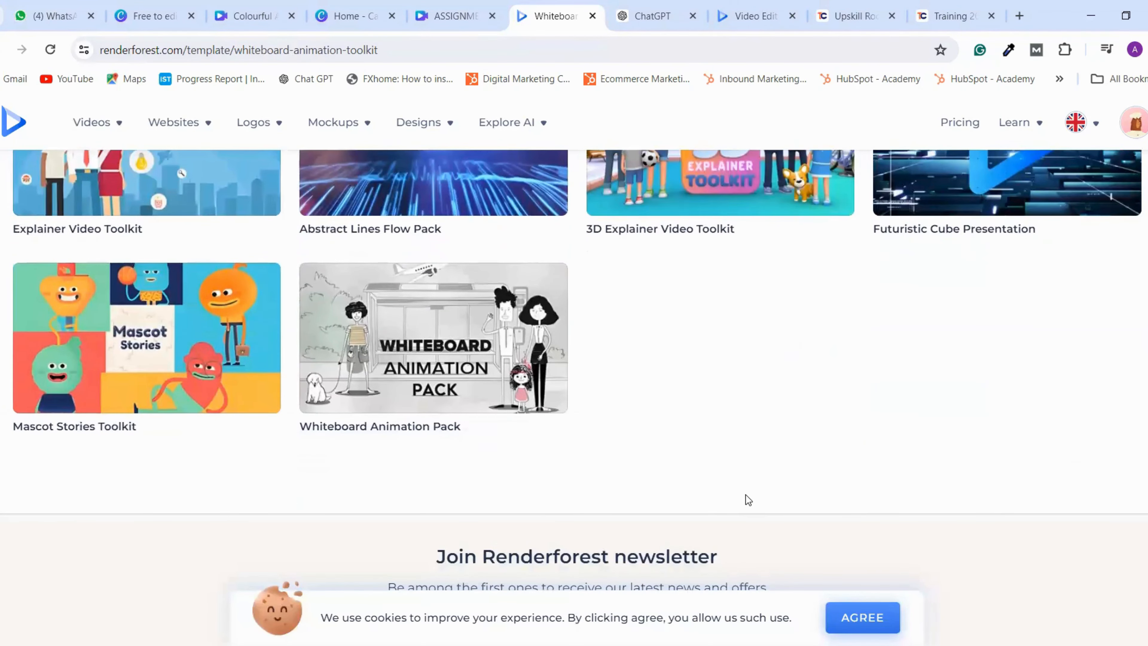
scroll(746, 495, up, 8)
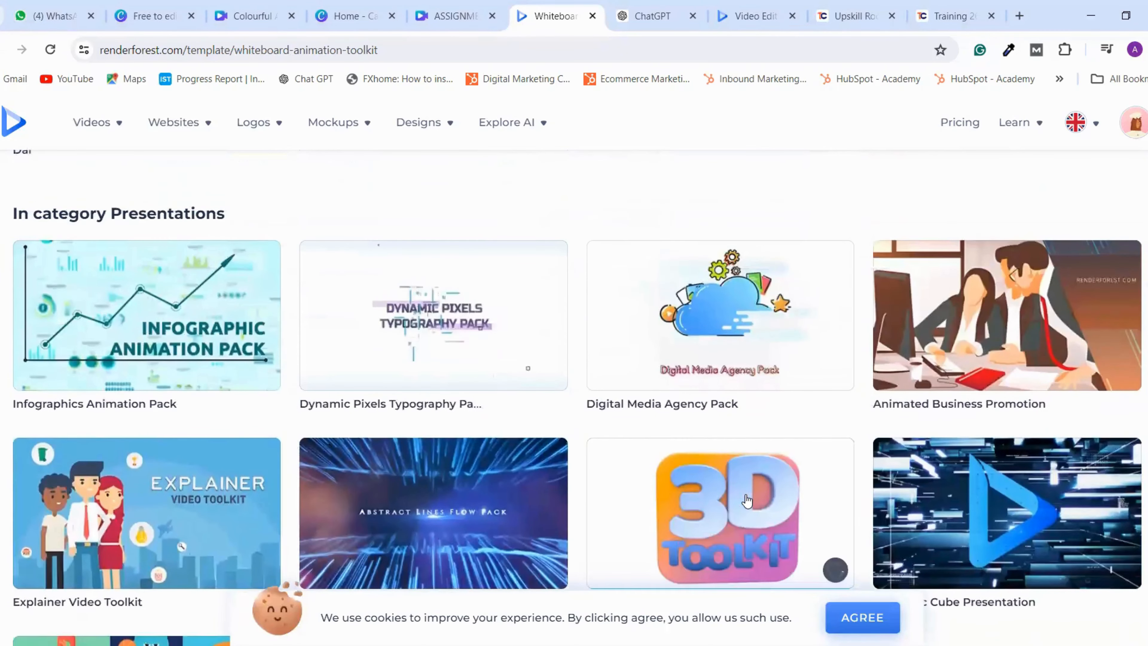
Play the sample video with the birthday family thumbnail among the videos created with this template, and close it after watching
scroll(746, 497, up, 2)
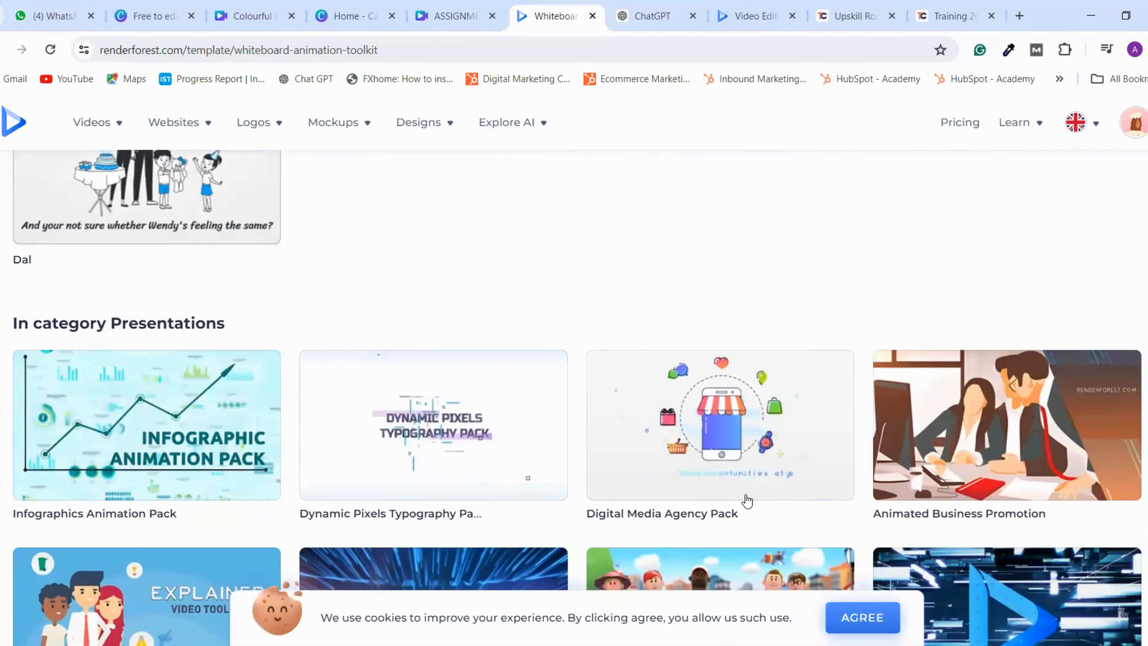
scroll(747, 500, down, 1)
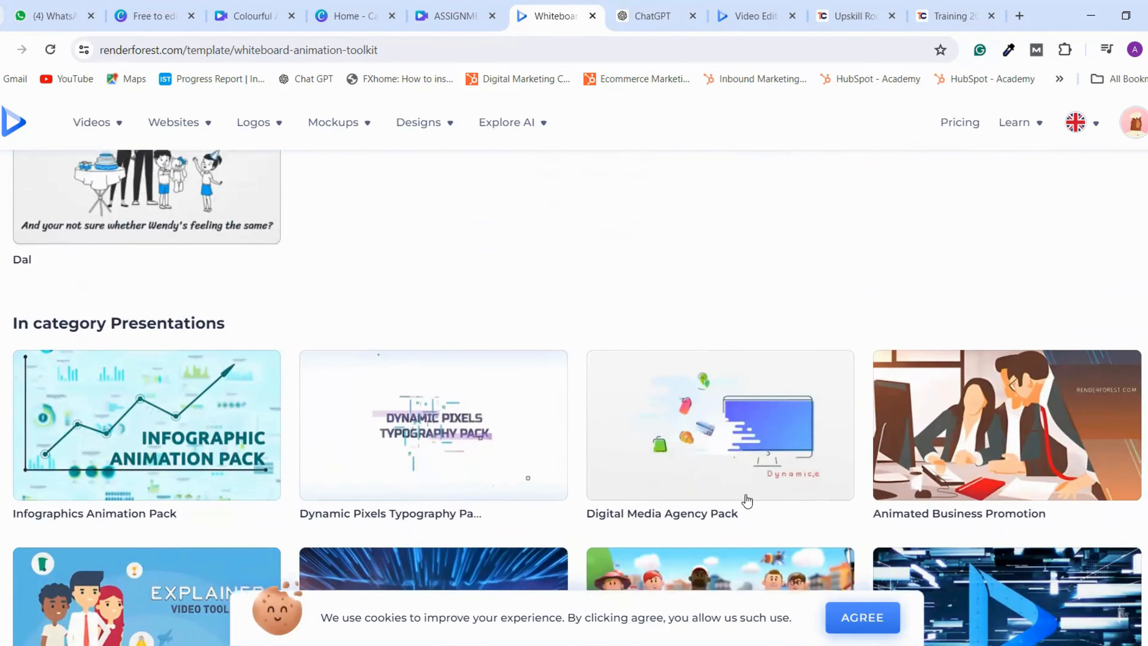
scroll(747, 500, up, 6)
scroll(746, 496, up, 2)
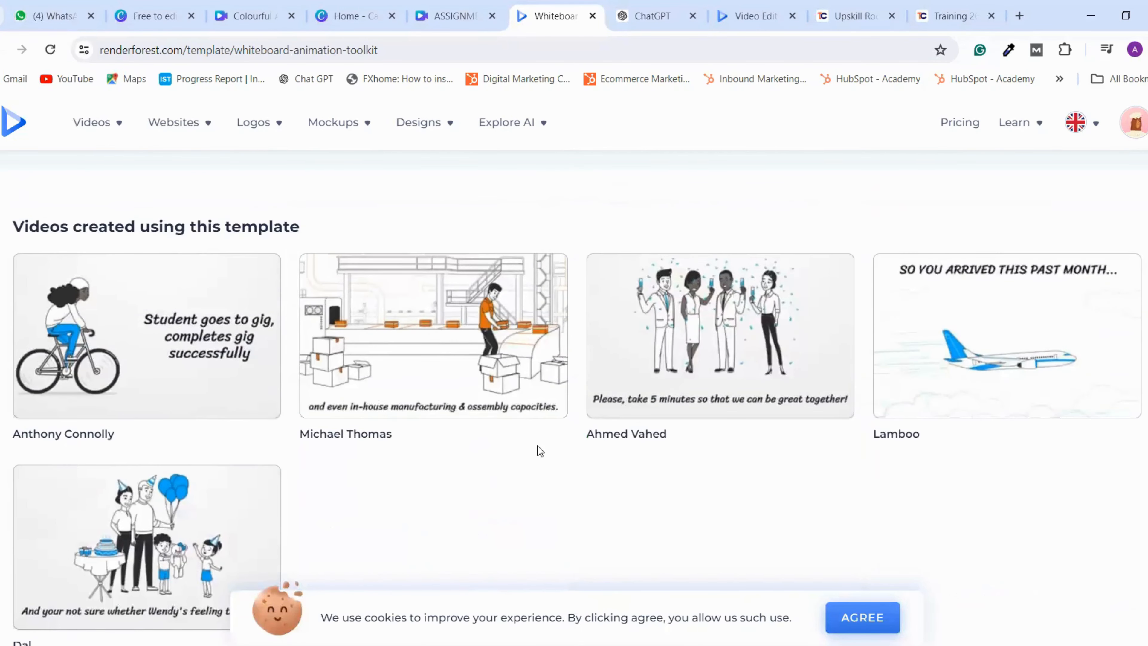
mouse_move(177, 542)
click(95, 532)
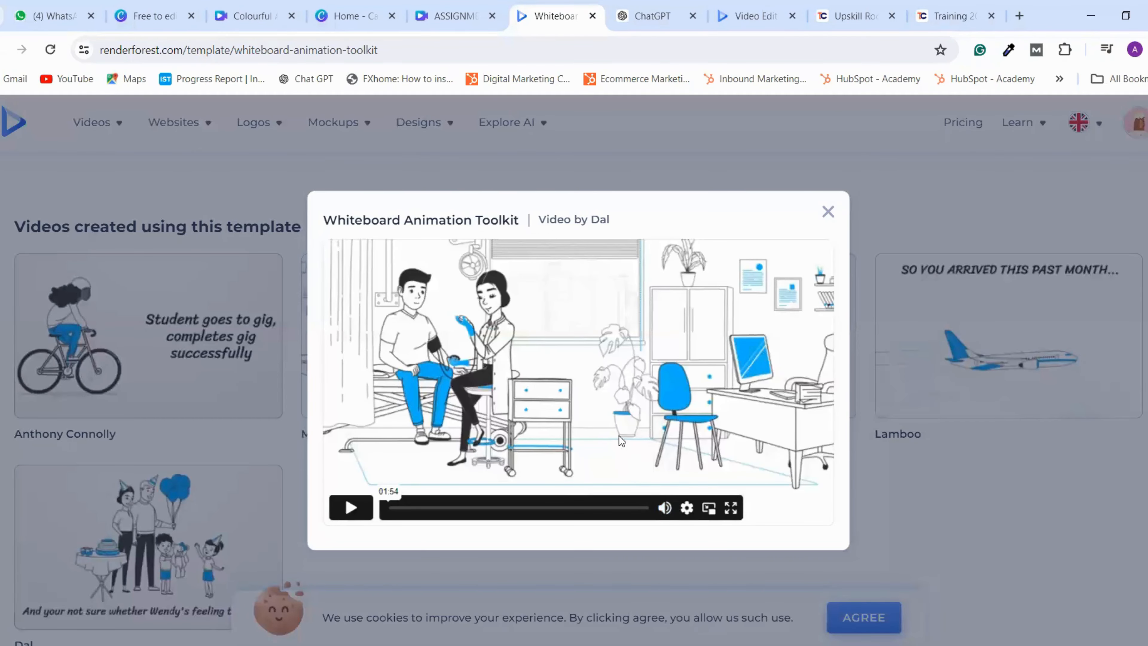
click(348, 509)
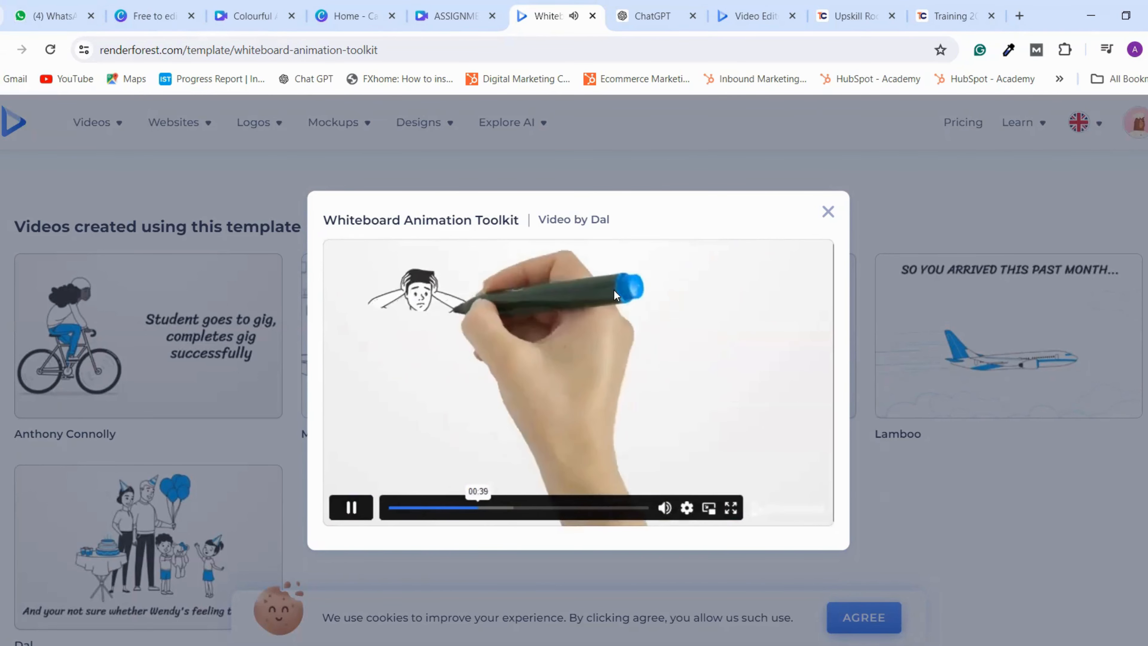
click(828, 218)
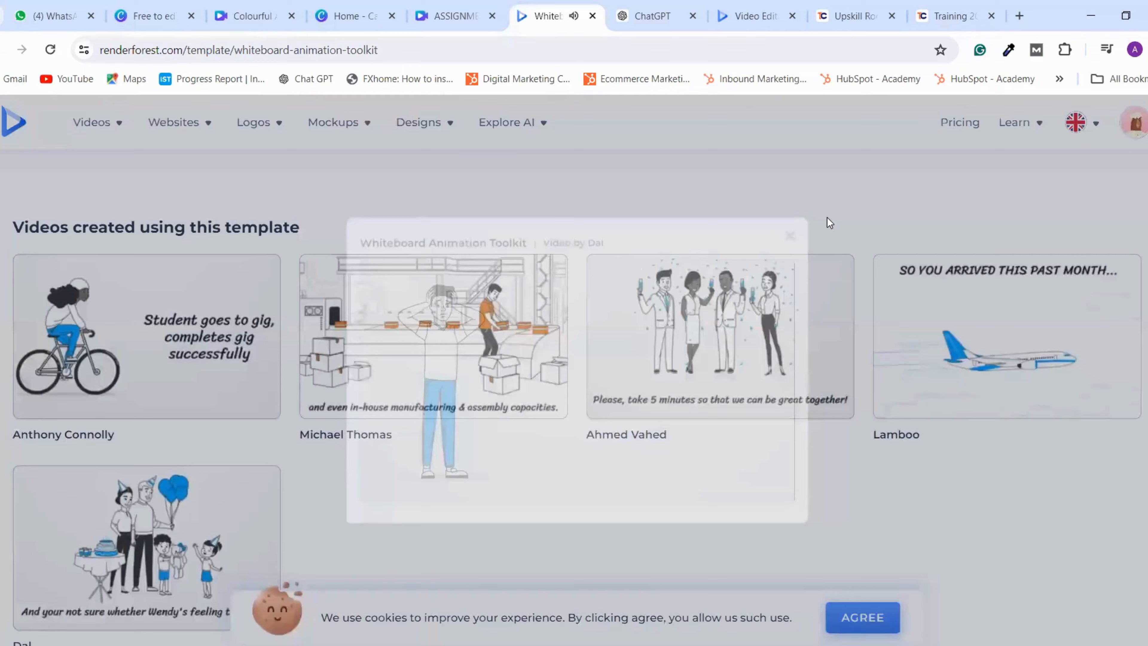
Start a new video from the Whiteboard Animation Toolkit template and open its scene library
scroll(629, 425, down, 3)
scroll(629, 424, down, 6)
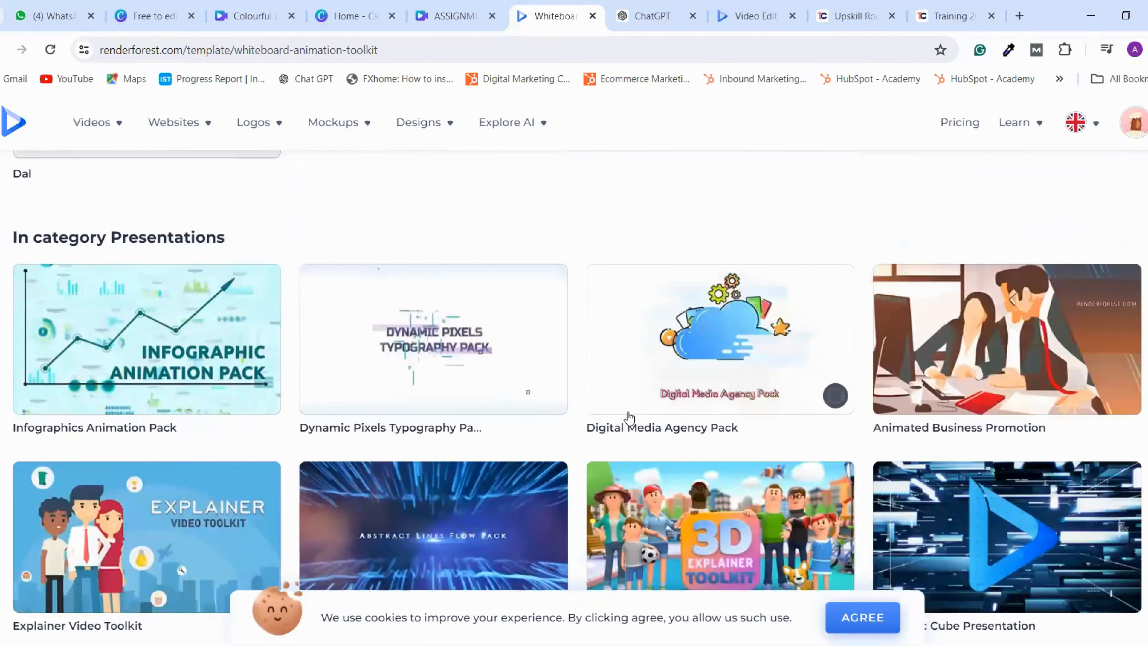
scroll(628, 411, down, 8)
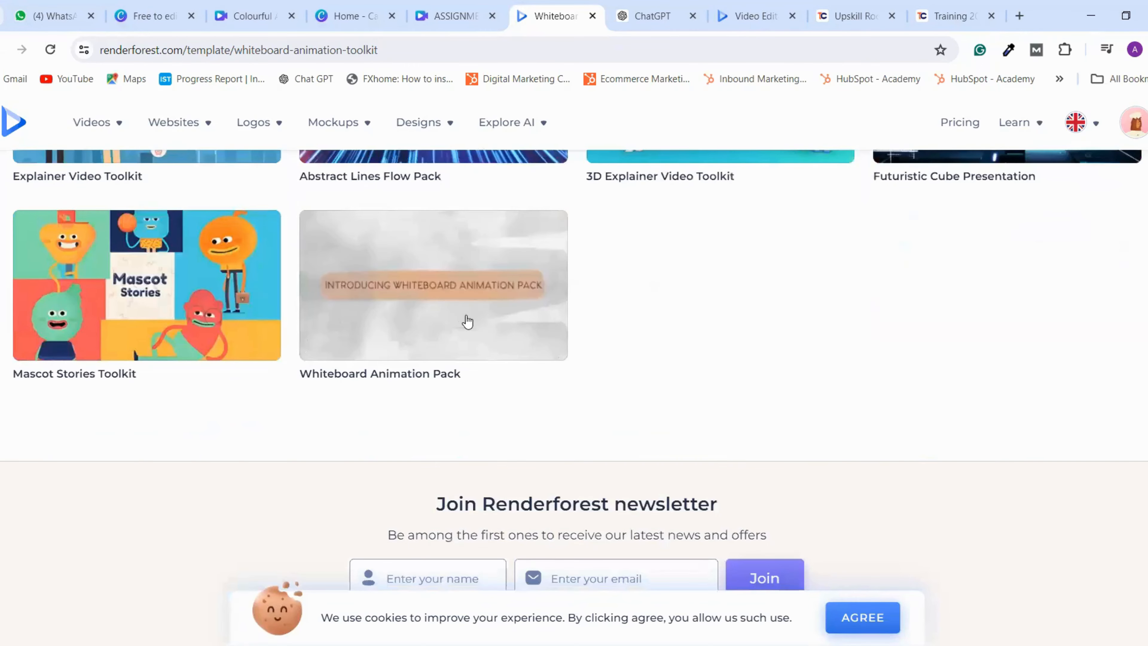
scroll(466, 319, down, 4)
scroll(465, 319, up, 10)
scroll(468, 321, up, 10)
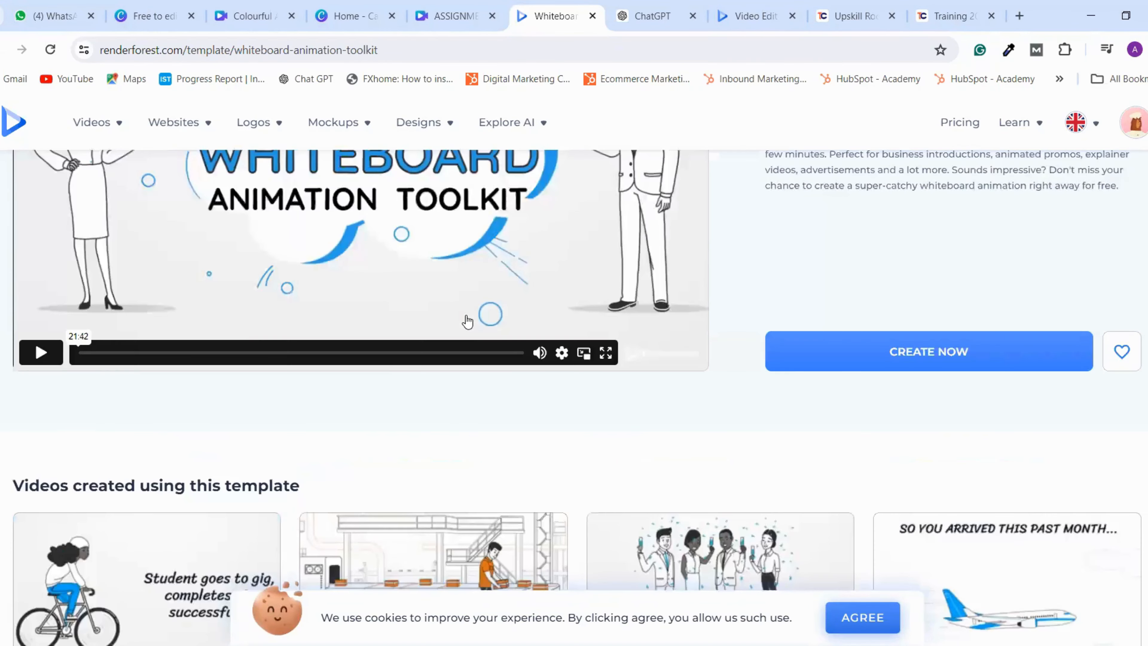
click(895, 544)
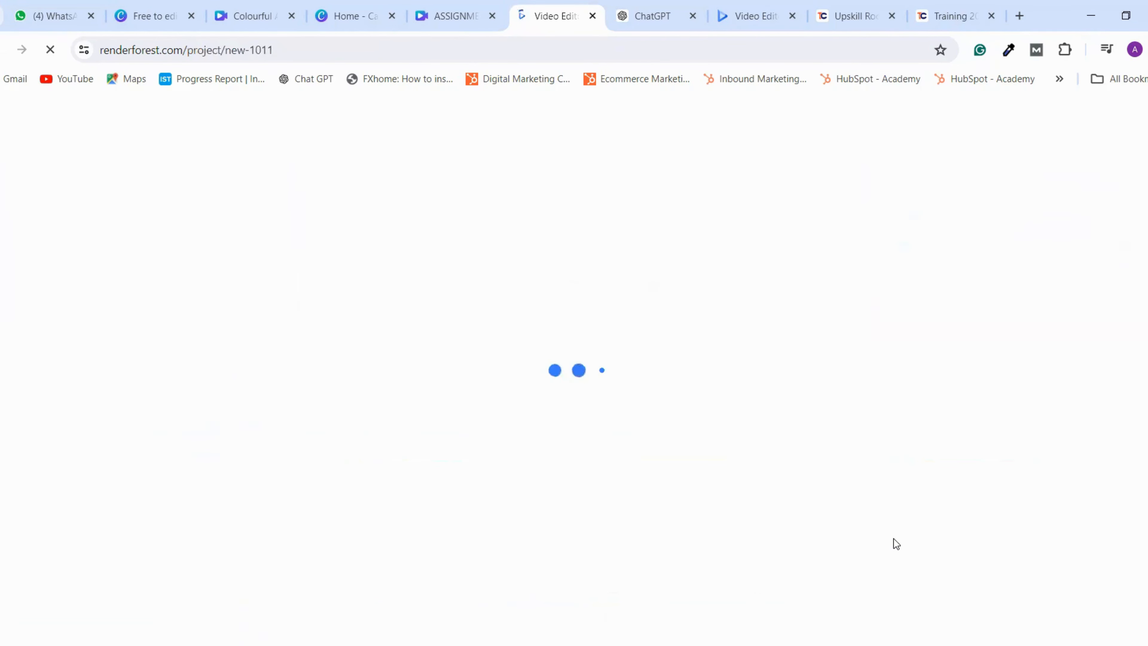
click(484, 441)
Add the "Waving woman" scene from the Corporate Female Characters category to the video
scroll(486, 441, down, 8)
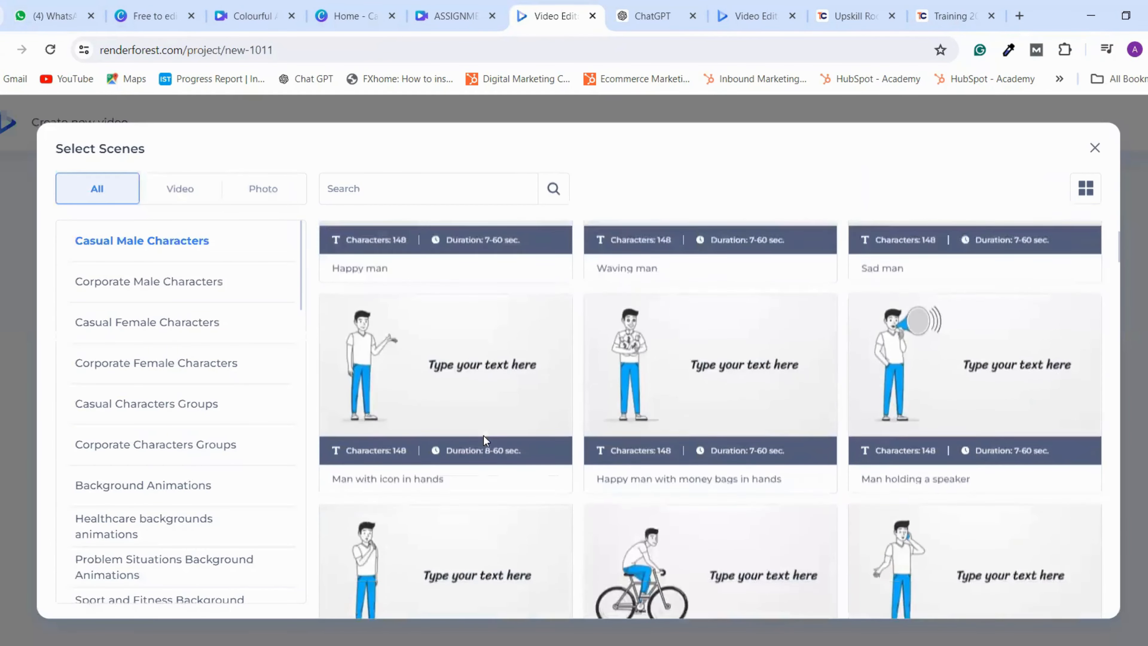
scroll(484, 439, up, 2)
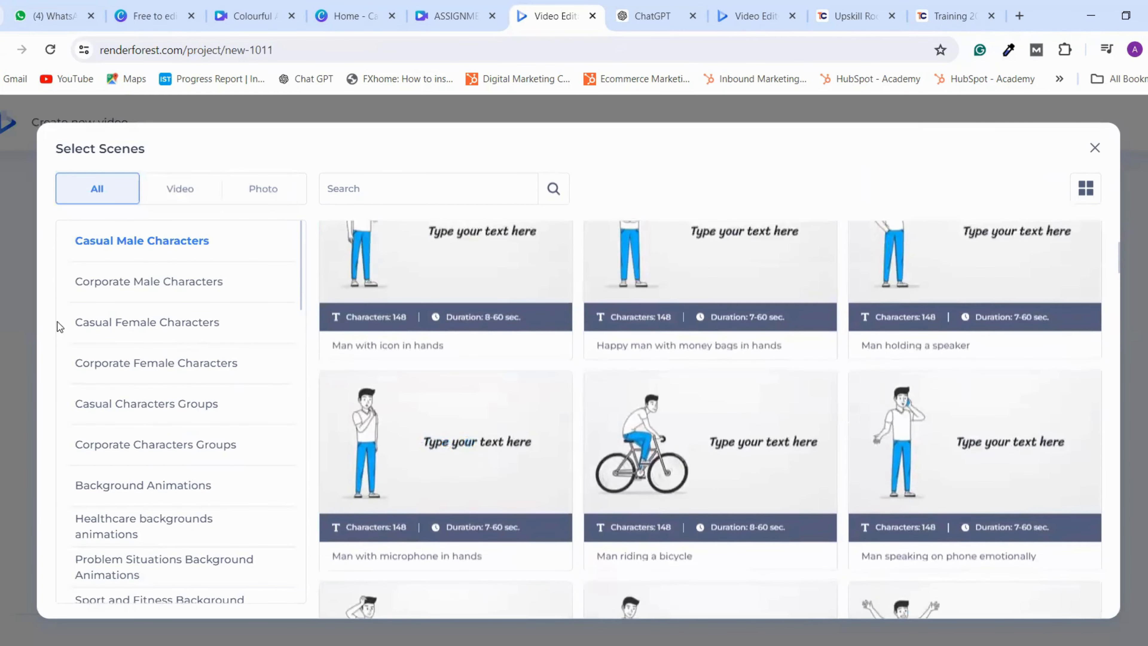
click(141, 377)
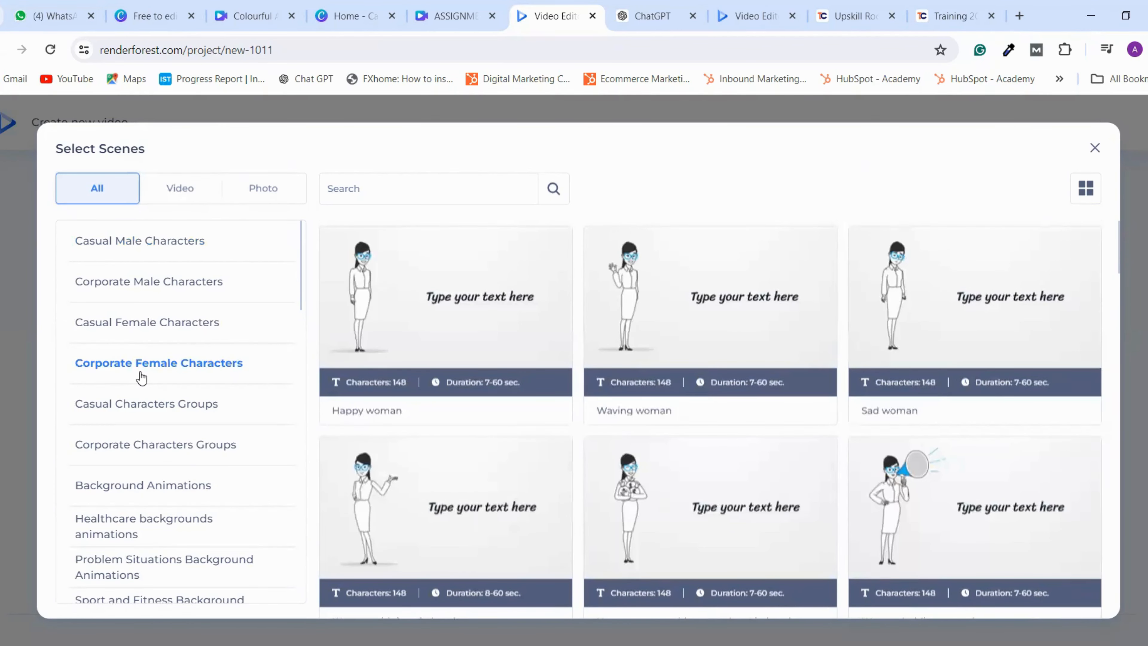
mouse_move(398, 340)
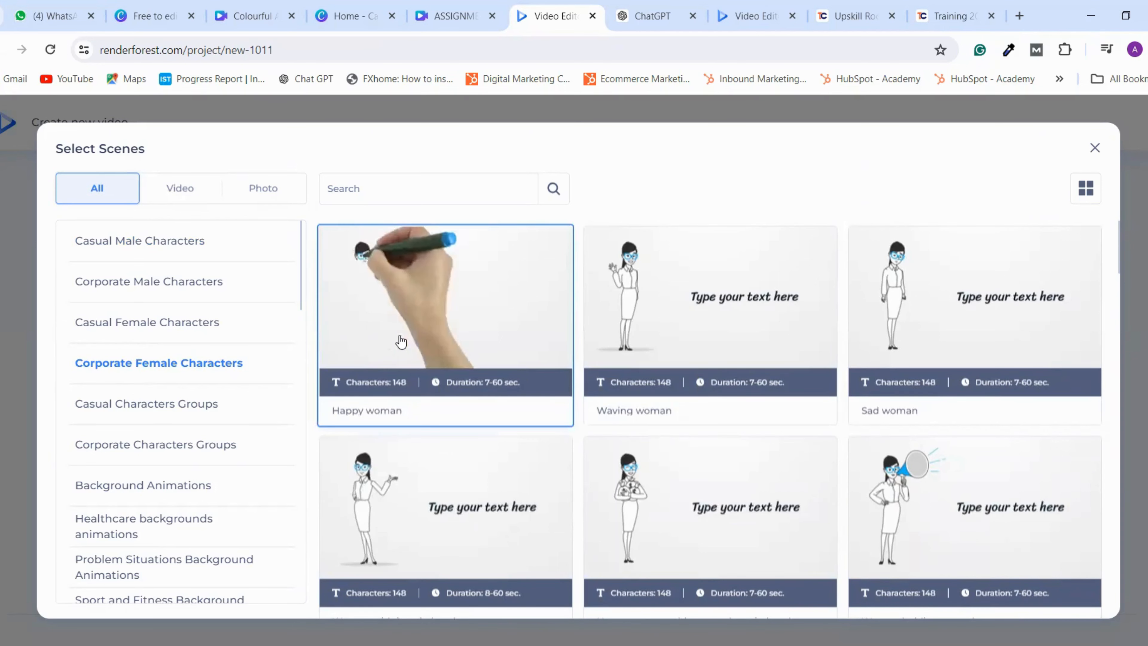
click(673, 291)
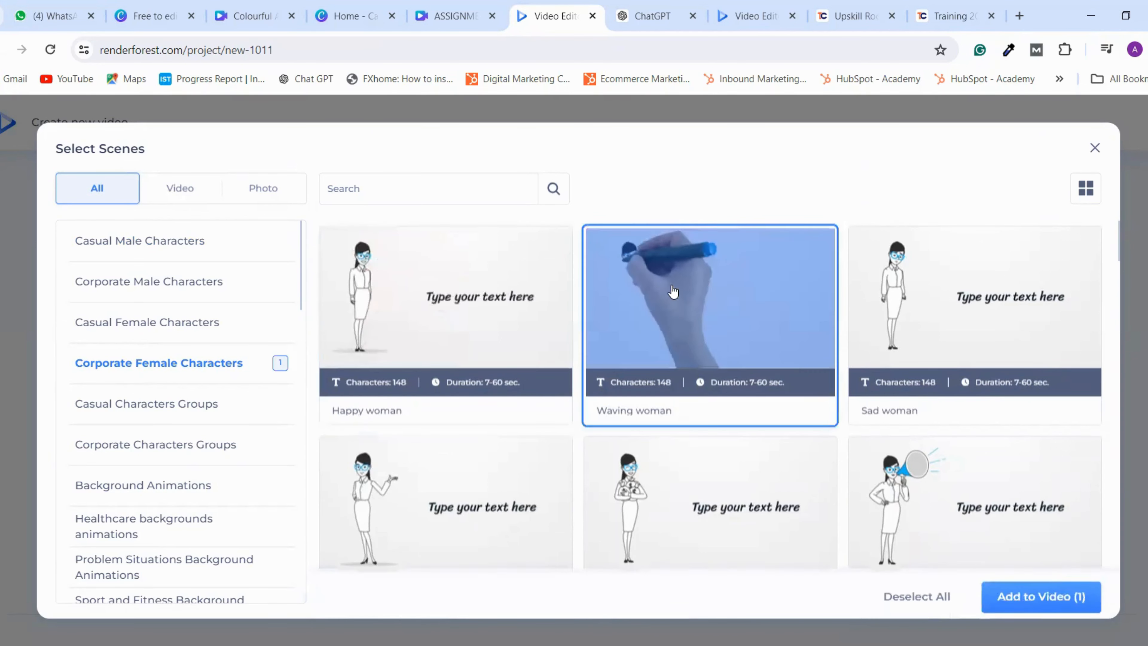
click(1003, 607)
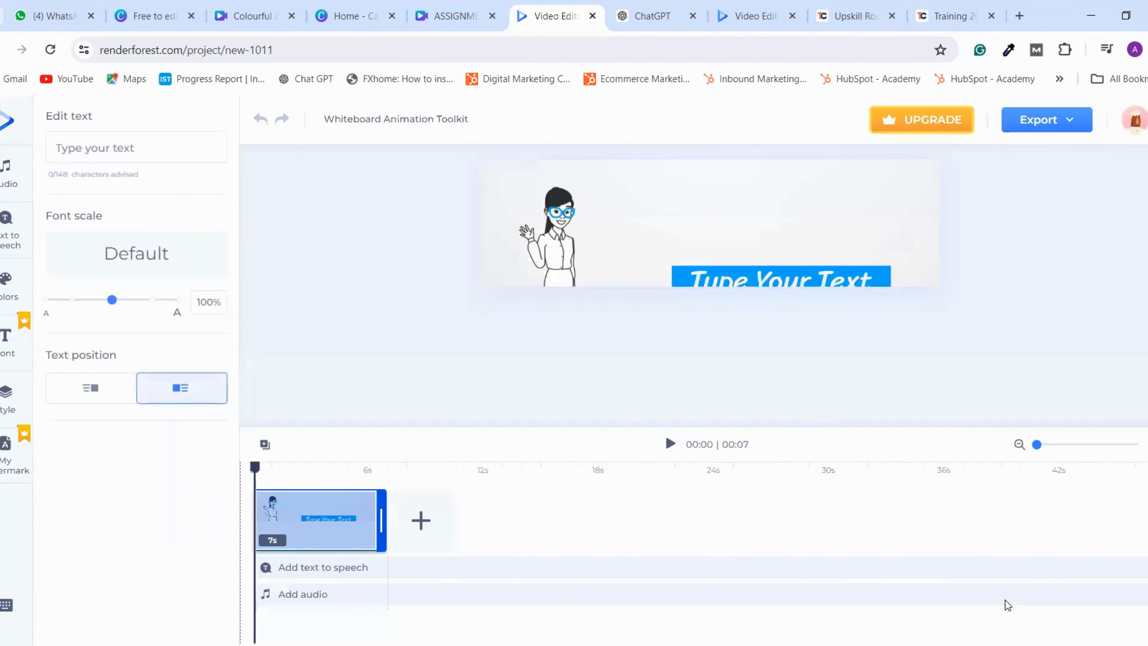
Set the waving woman scene's text to "Hi Everyone"
click(714, 294)
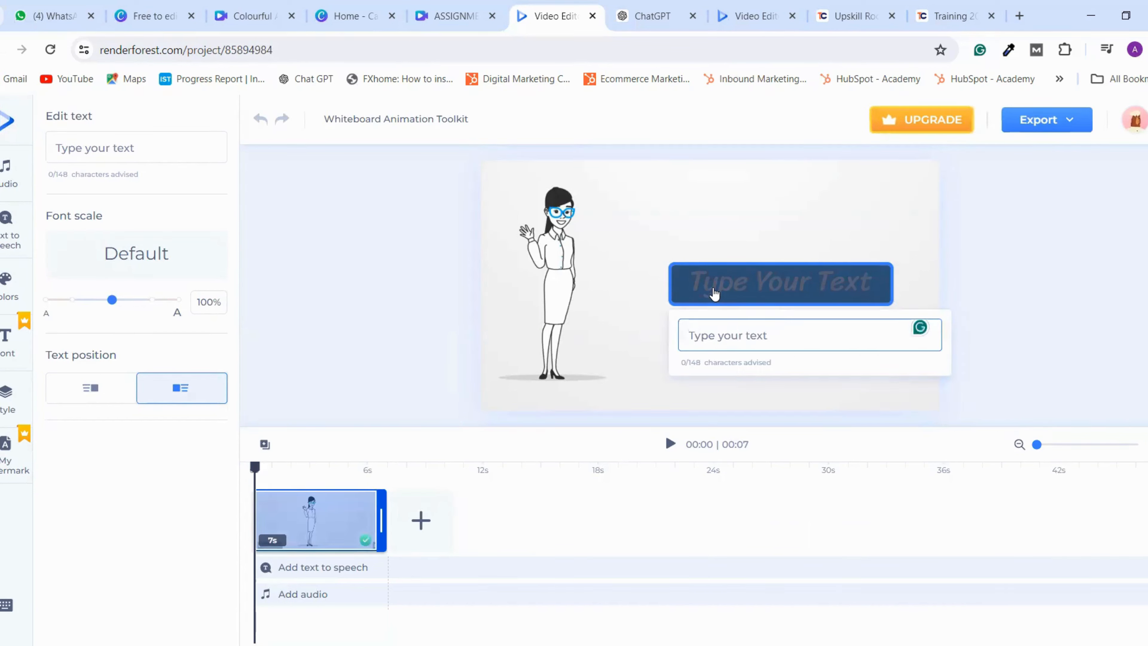
text(hi)
key(BackSpace)
key(BackSpace)
key(BackSpace)
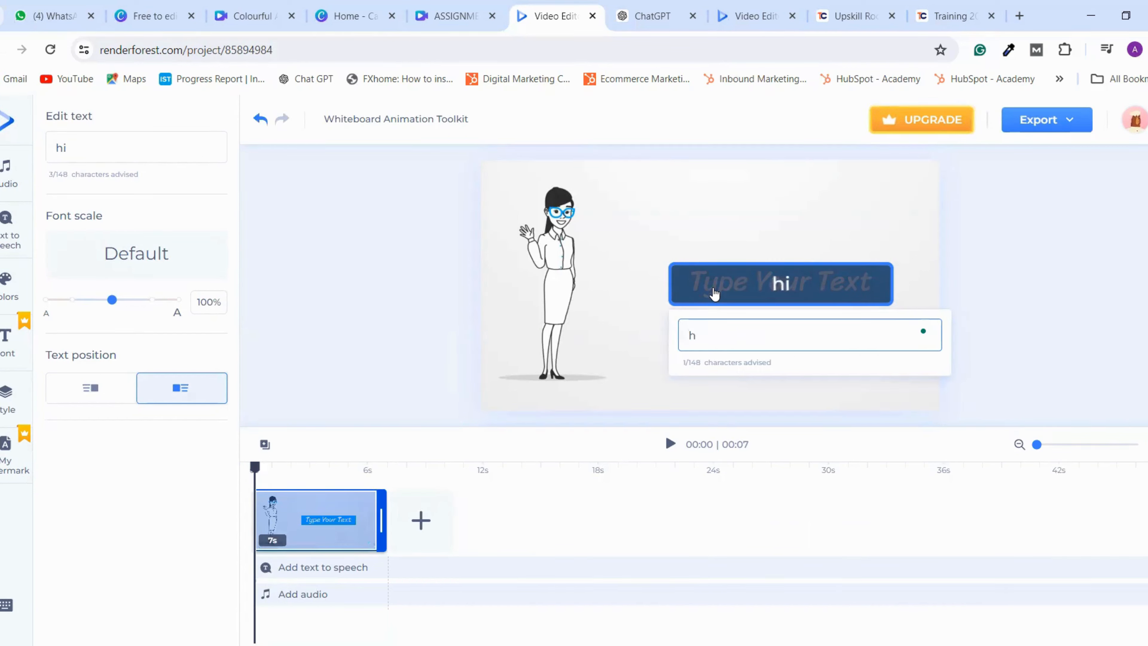
text(Hi)
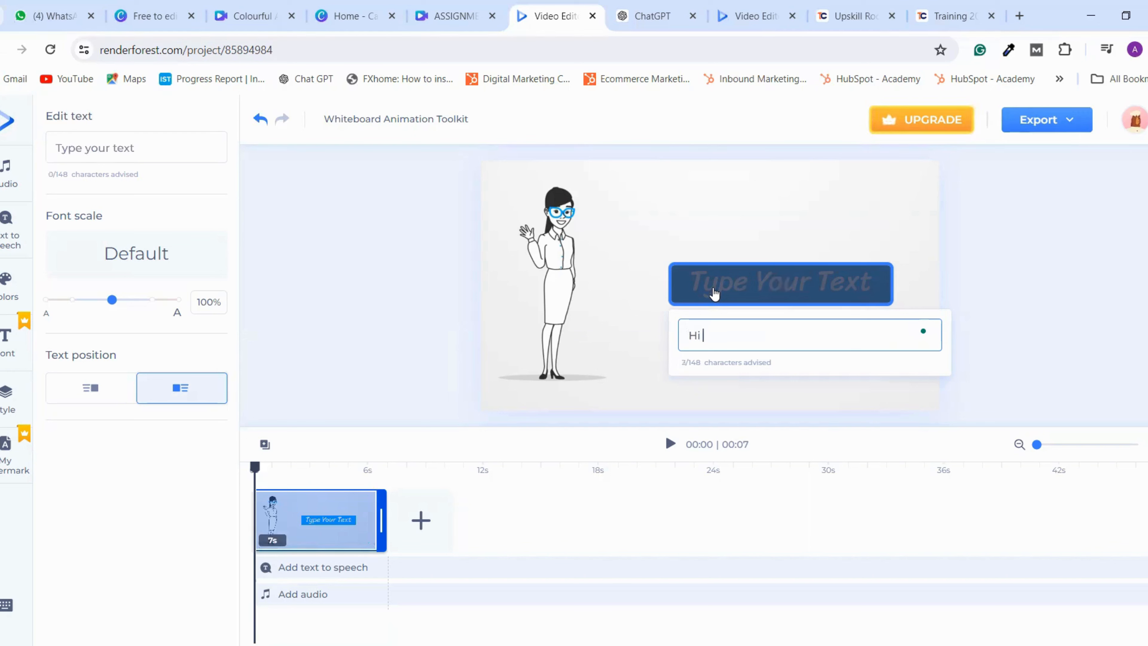
text( Everyone)
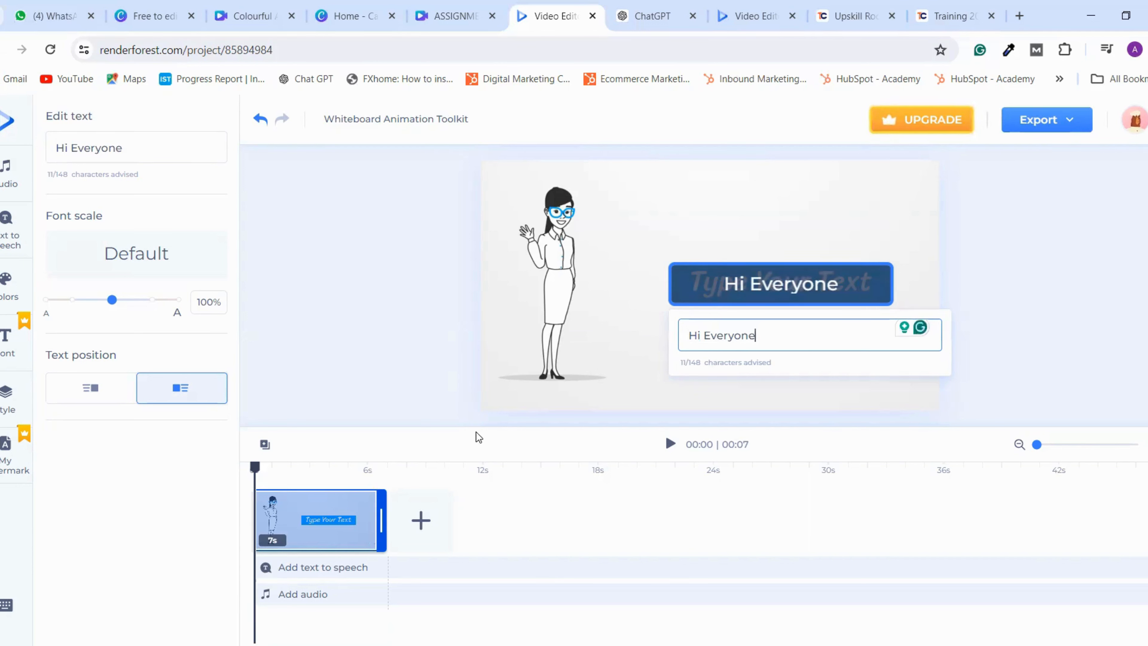
click(322, 407)
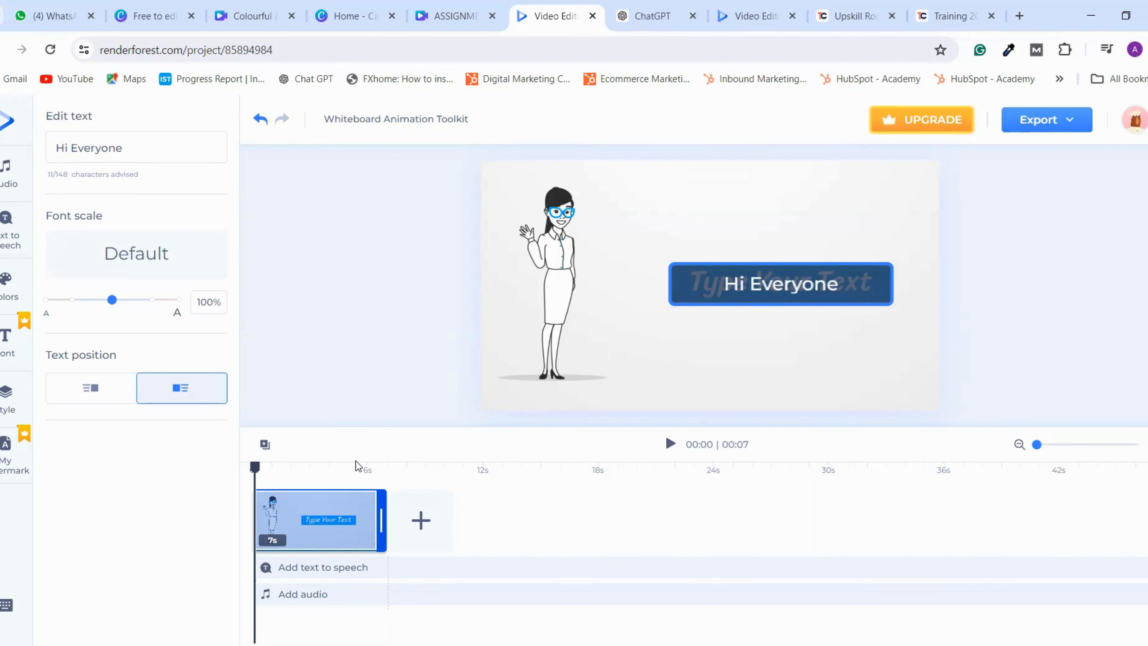
Generate a text-to-speech voice-over saying "Hi Everyone" with the Amelia voice and preview the scene
click(292, 569)
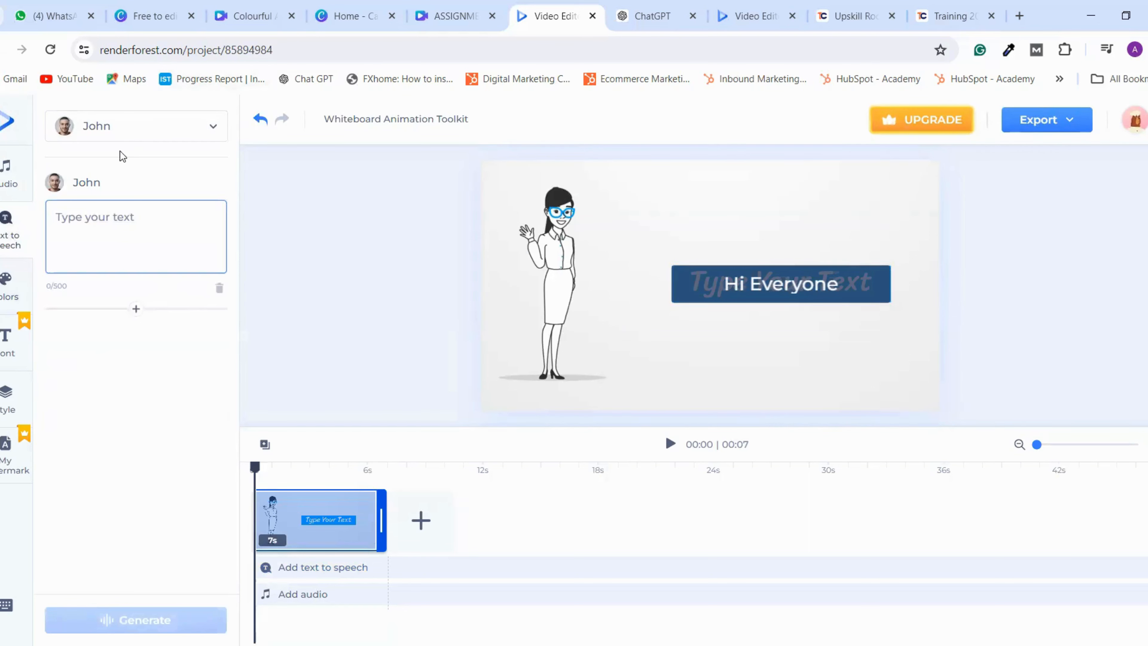
click(151, 121)
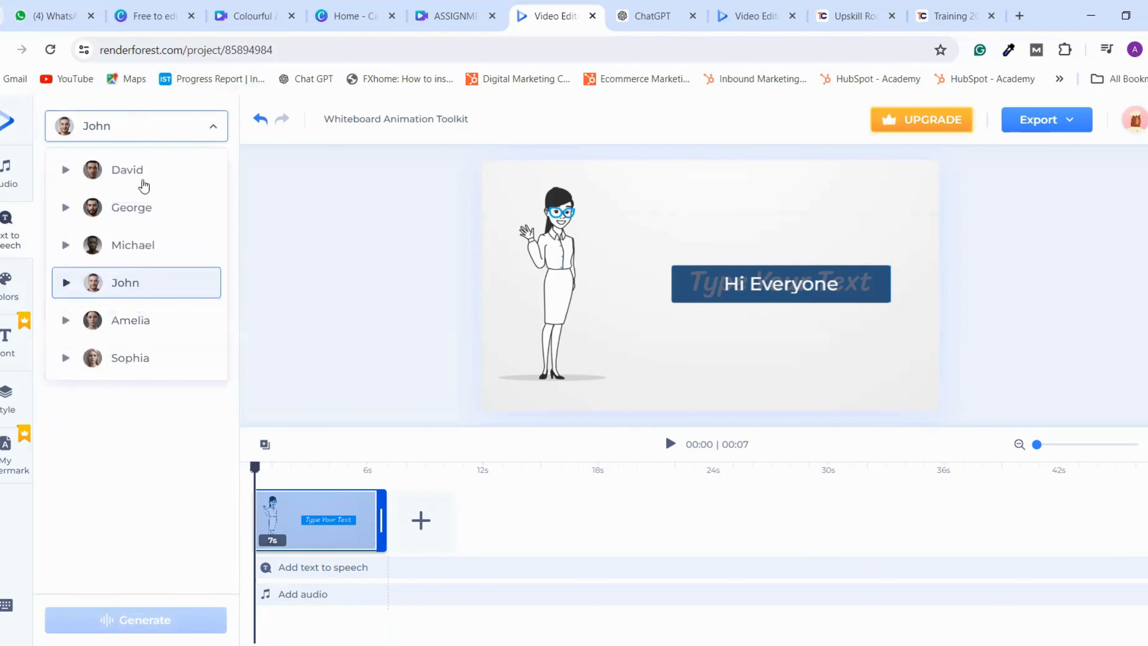
click(145, 330)
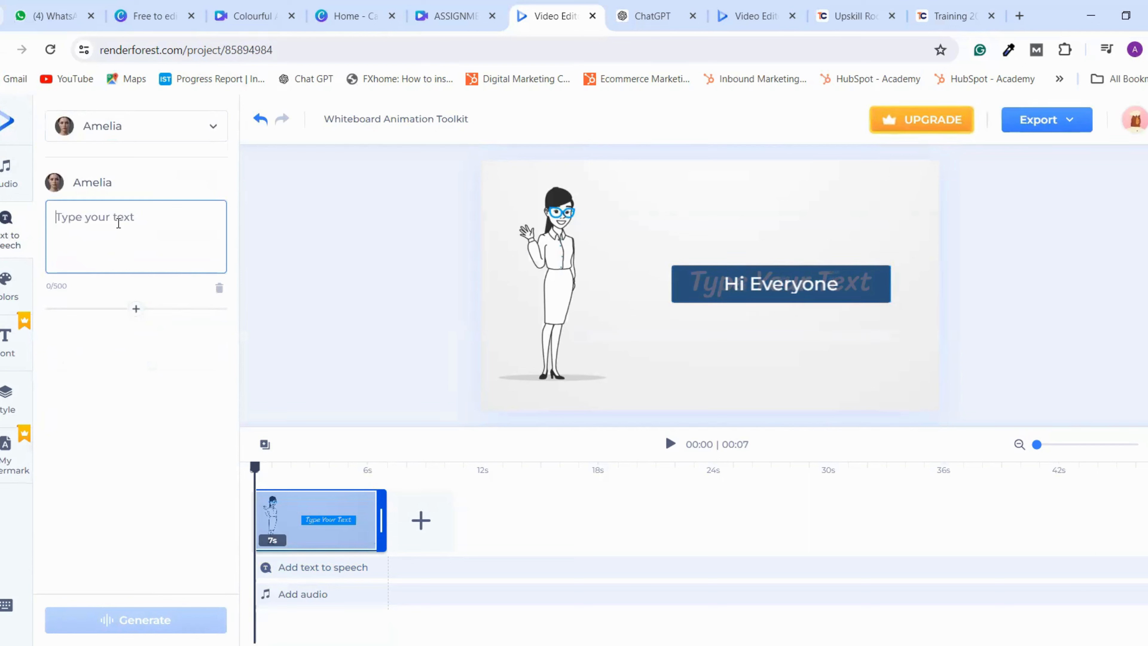
text(Hi)
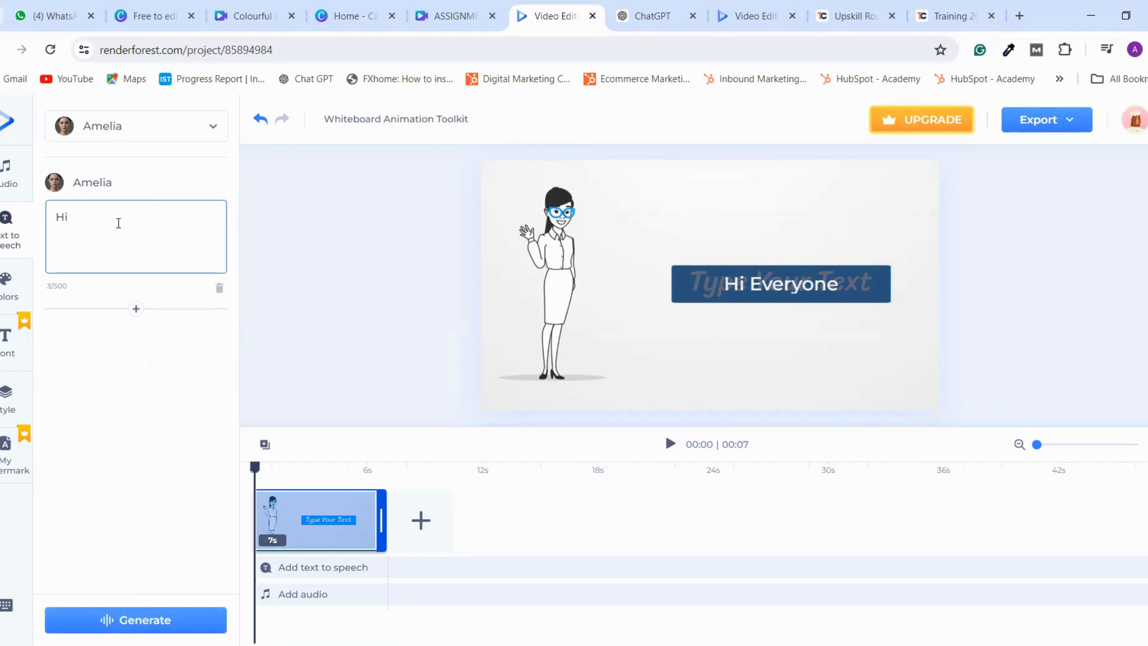
text( Everyone)
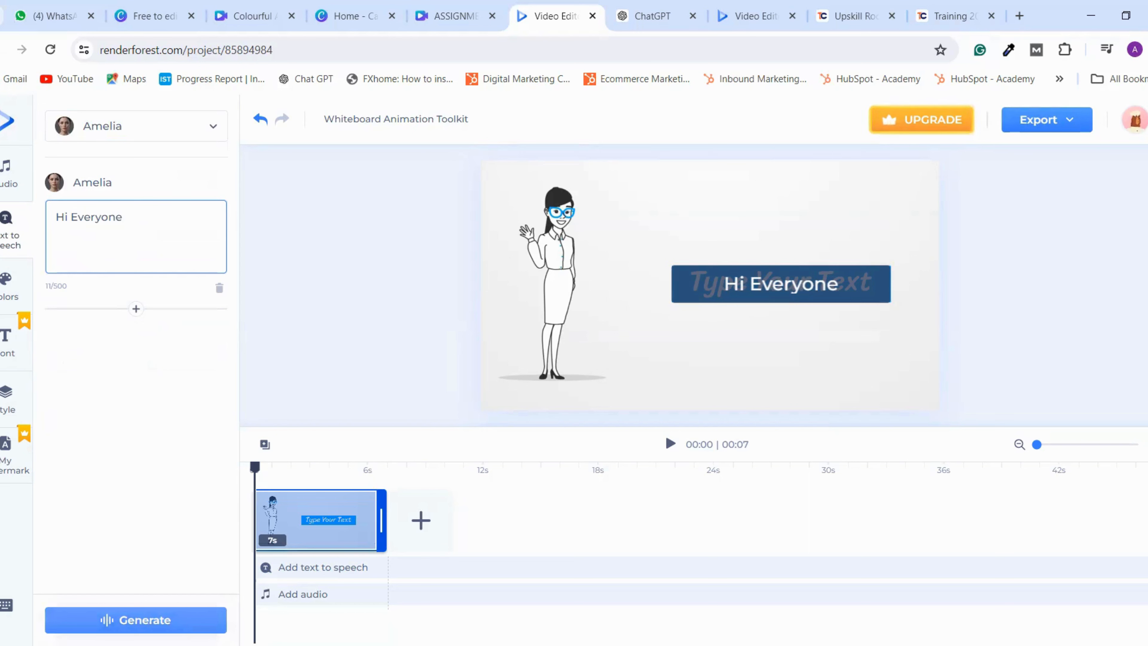
click(145, 619)
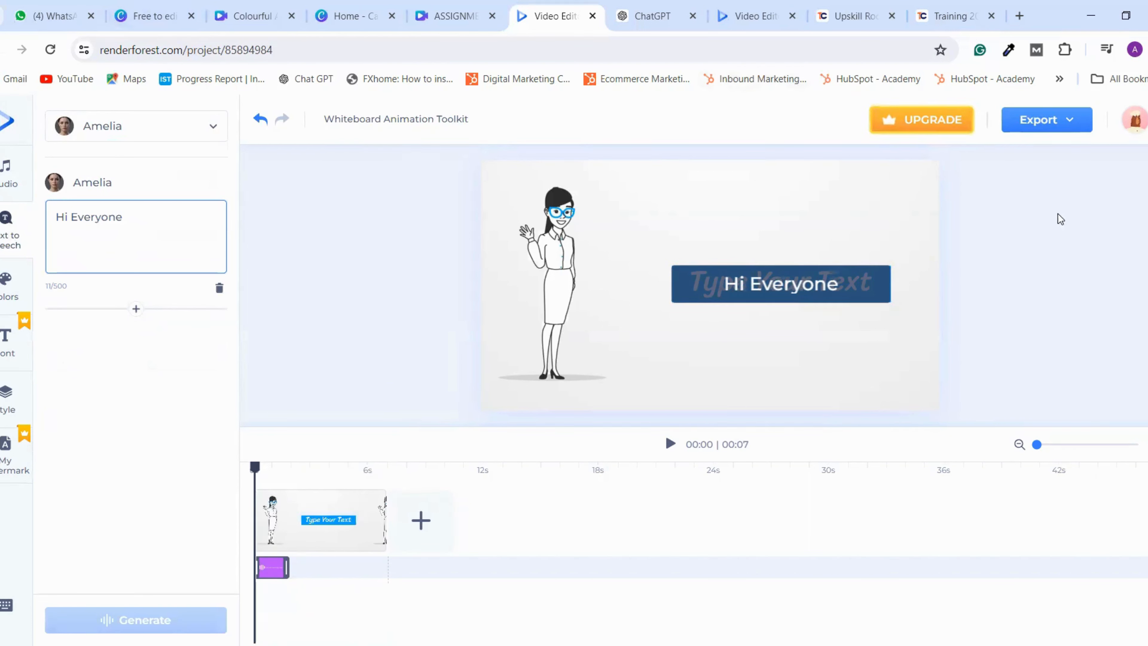
click(672, 445)
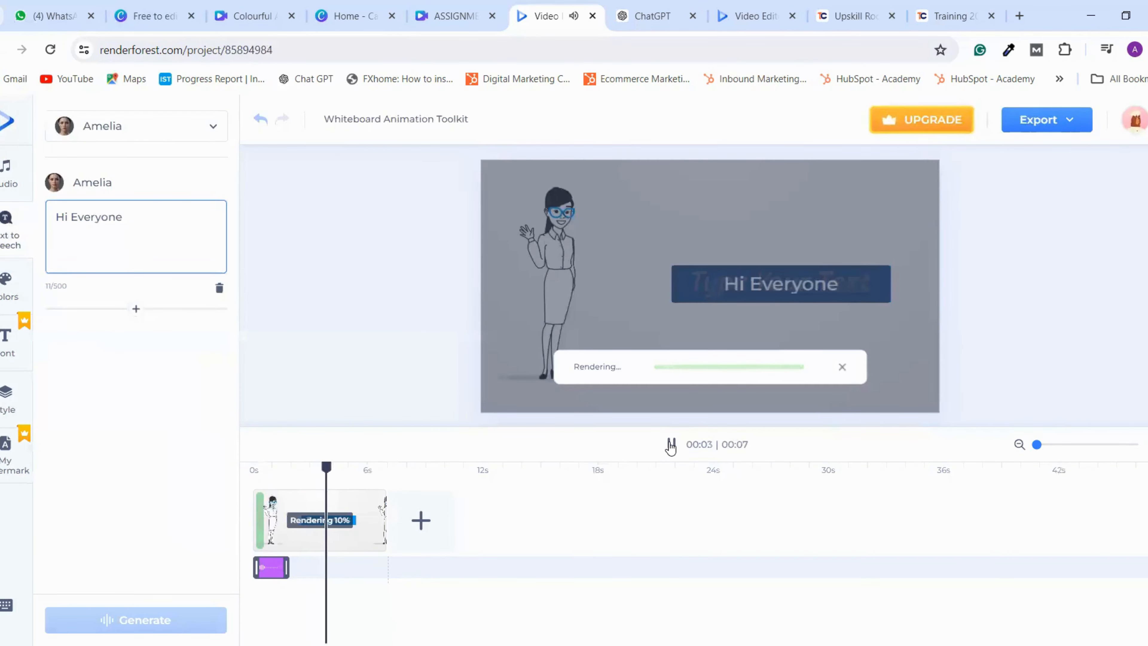
click(669, 452)
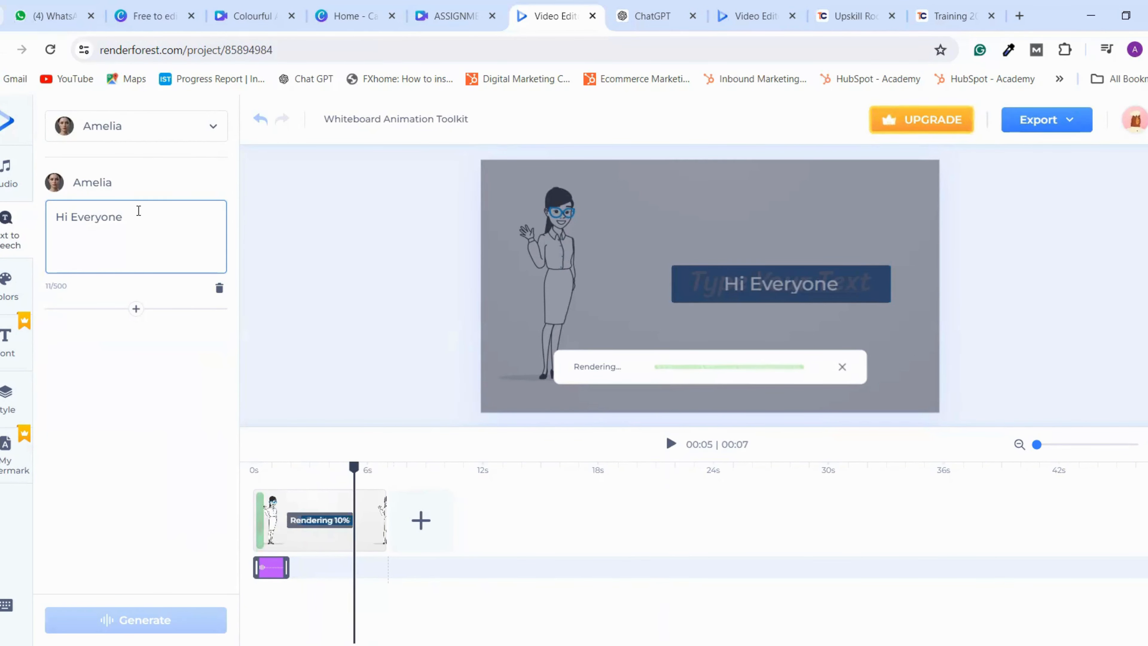
Extend the voice-over text with a full stop, "I'M", the speaker's first name and "THE OWNER OF KIYANASHI DIGITAL AGENCY"
text(,)
key(BackSpace)
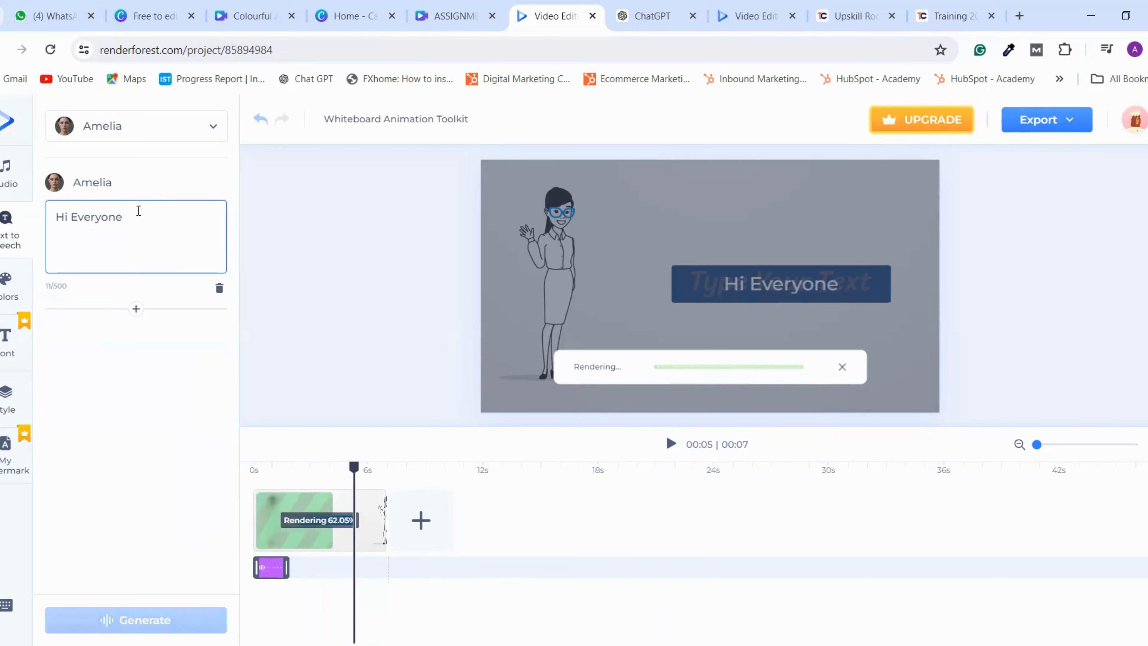
text(. )
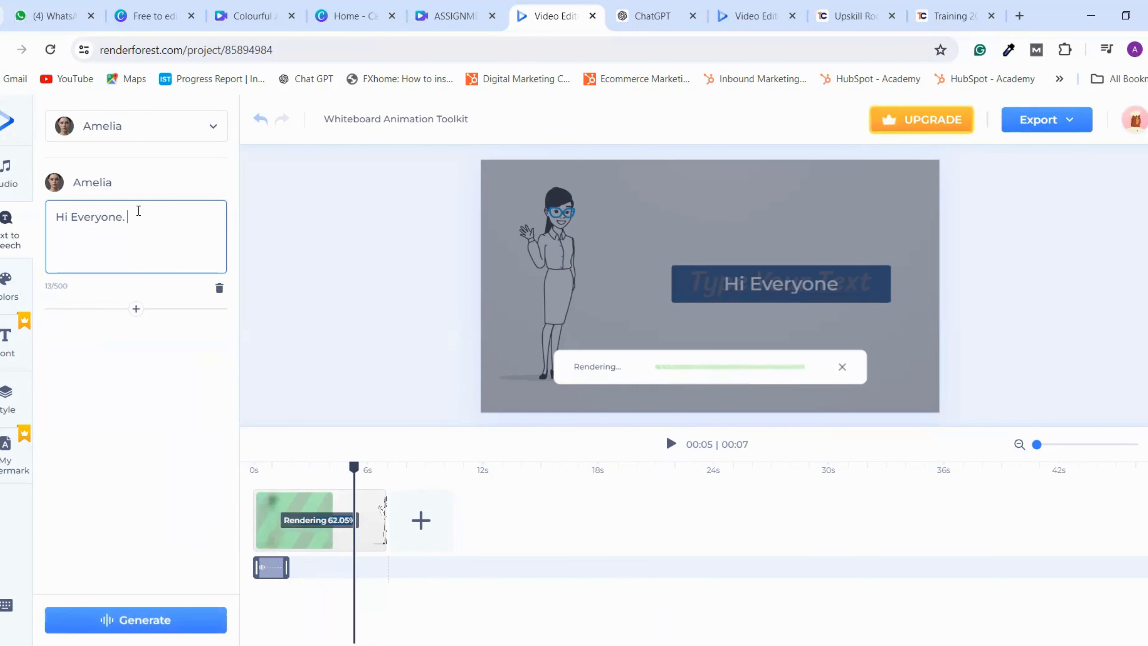
text(im)
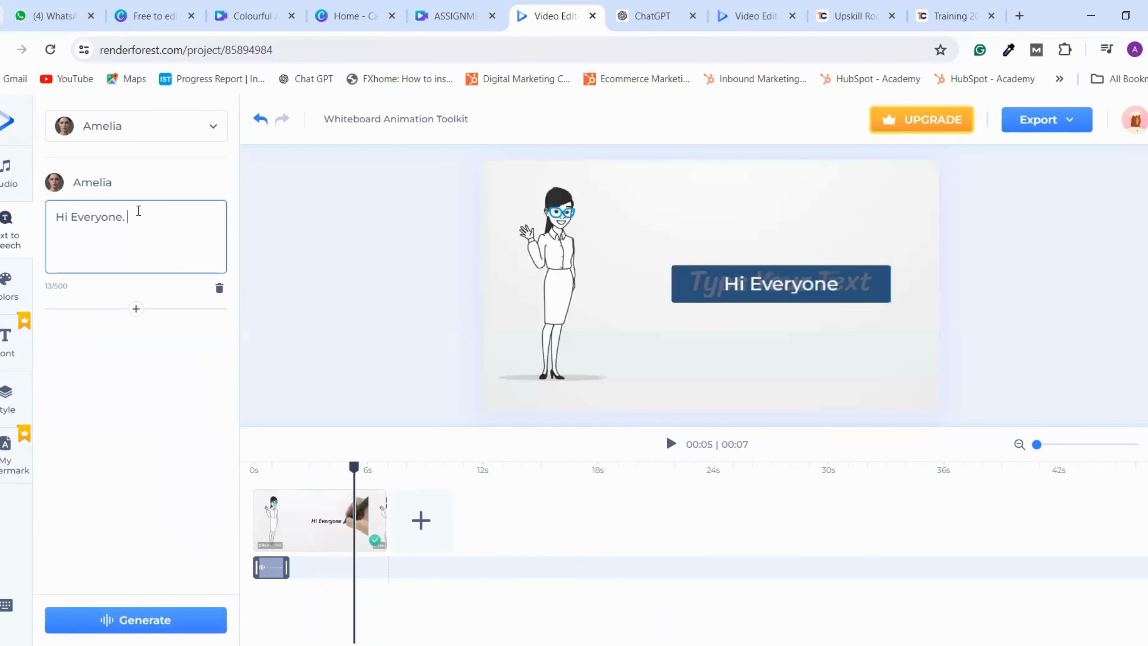
key(BackSpace)
key(BackSpace)
text(I'm)
text( ANUSHA )
text(THE )
text(OWNWRE)
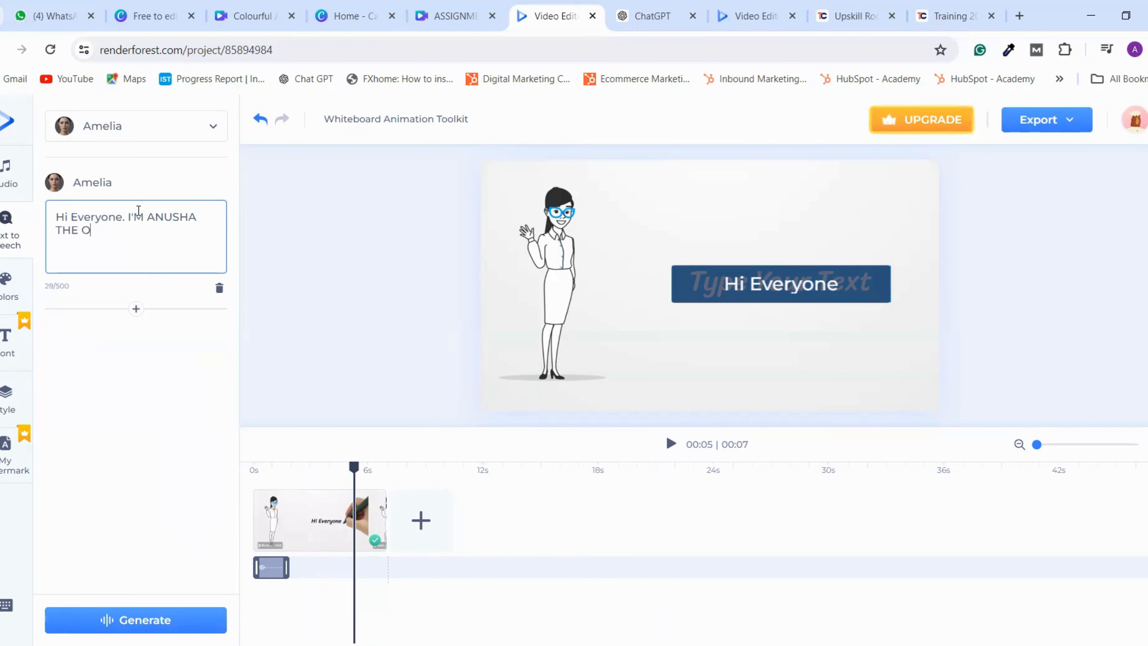
key(BackSpace)
key(BackSpace)
key(BackSpace)
text(ER OF KIYANASHI D)
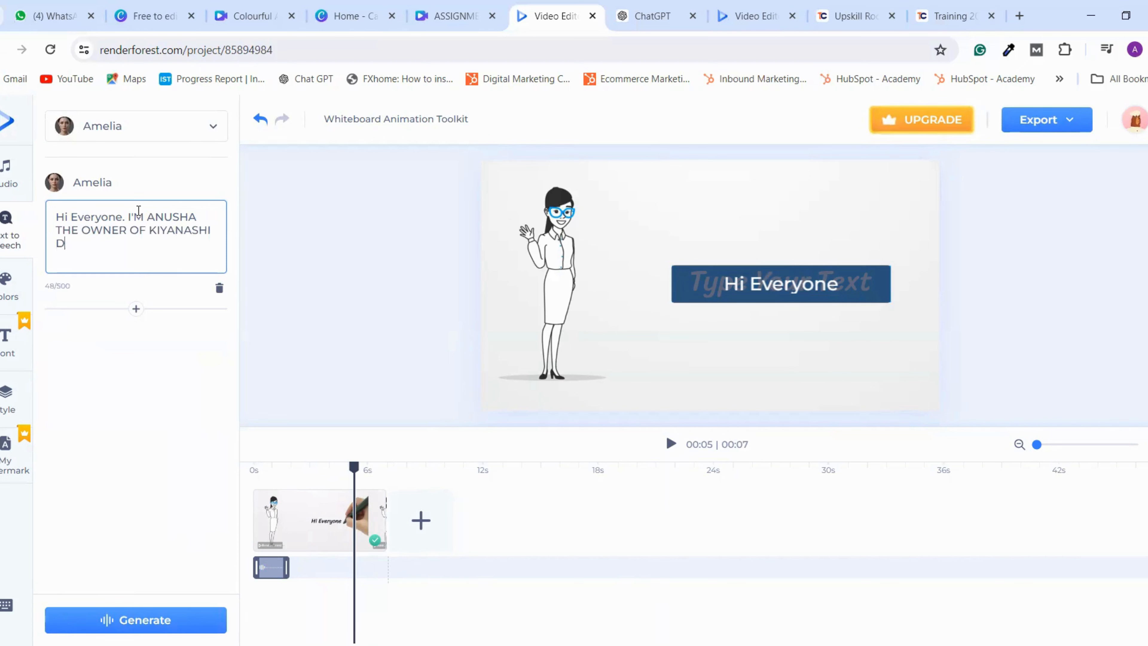
text(IGITAL AGENCY)
Replace the word "OWNER" with "FOUNDER" in the voice-over text
click(127, 229)
key(BackSpace)
key(BackSpace)
key(BackSpace)
key(BackSpace)
key(BackSpace)
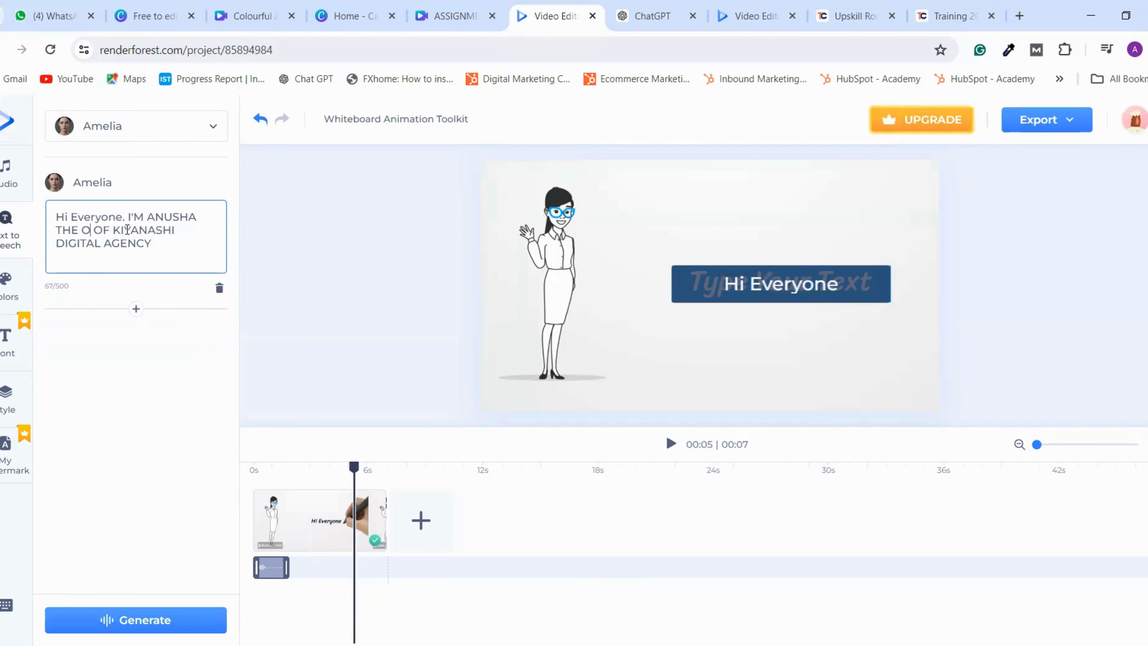
text(FOUNDER)
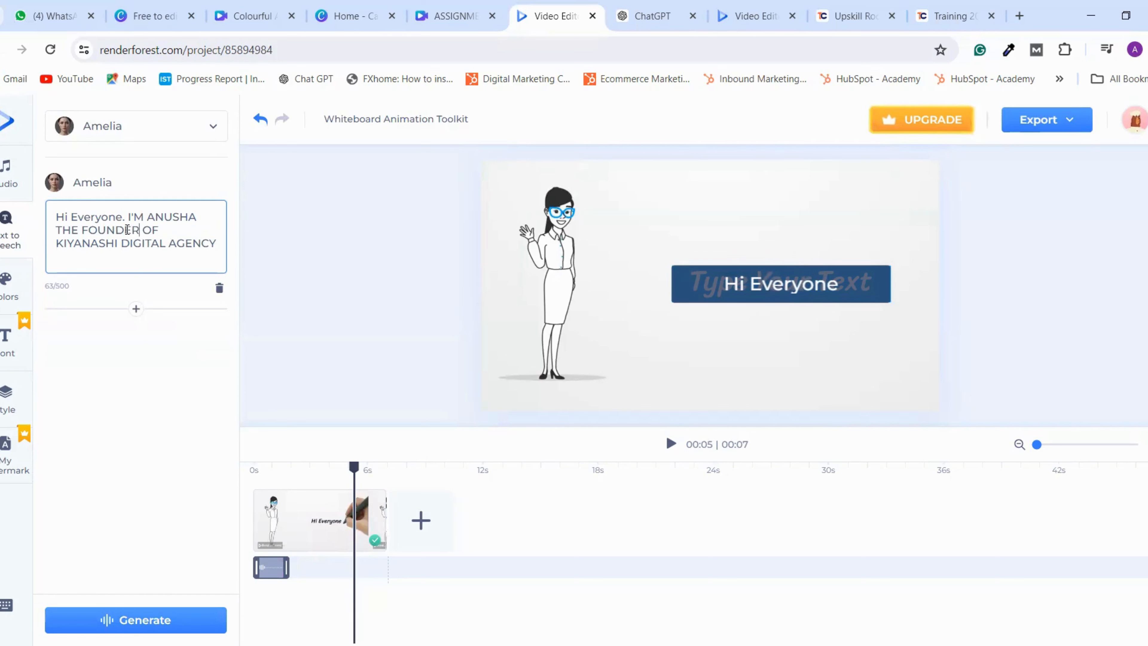
Generate the voice-over from the edited text and preview the scene from its beginning
click(113, 620)
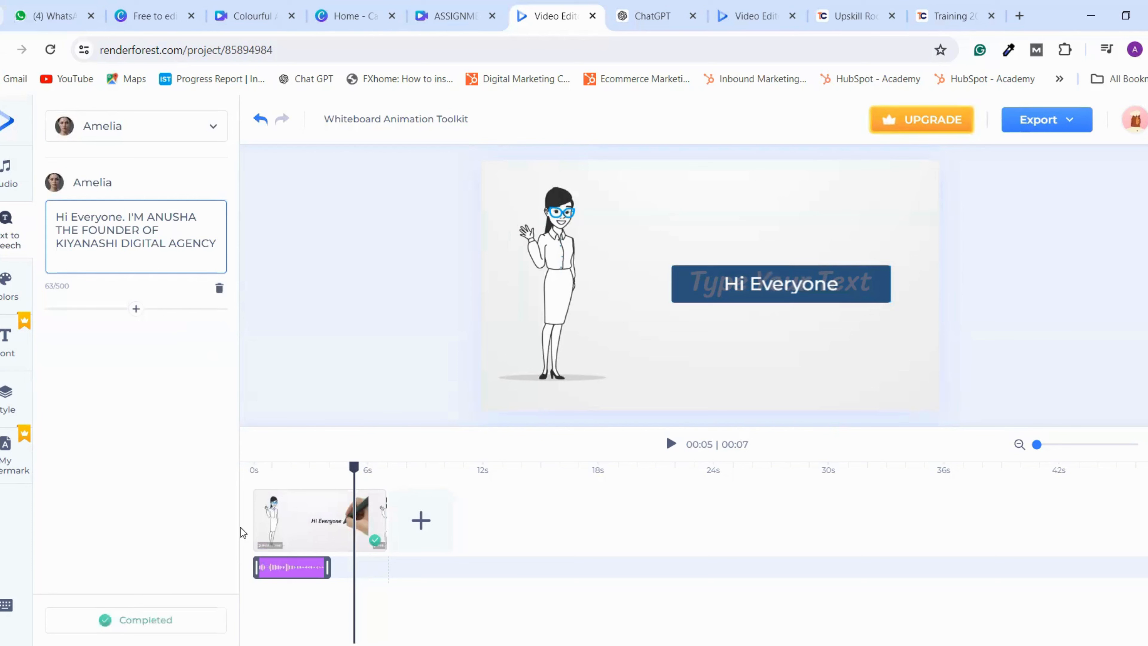
drag(349, 467, 189, 477)
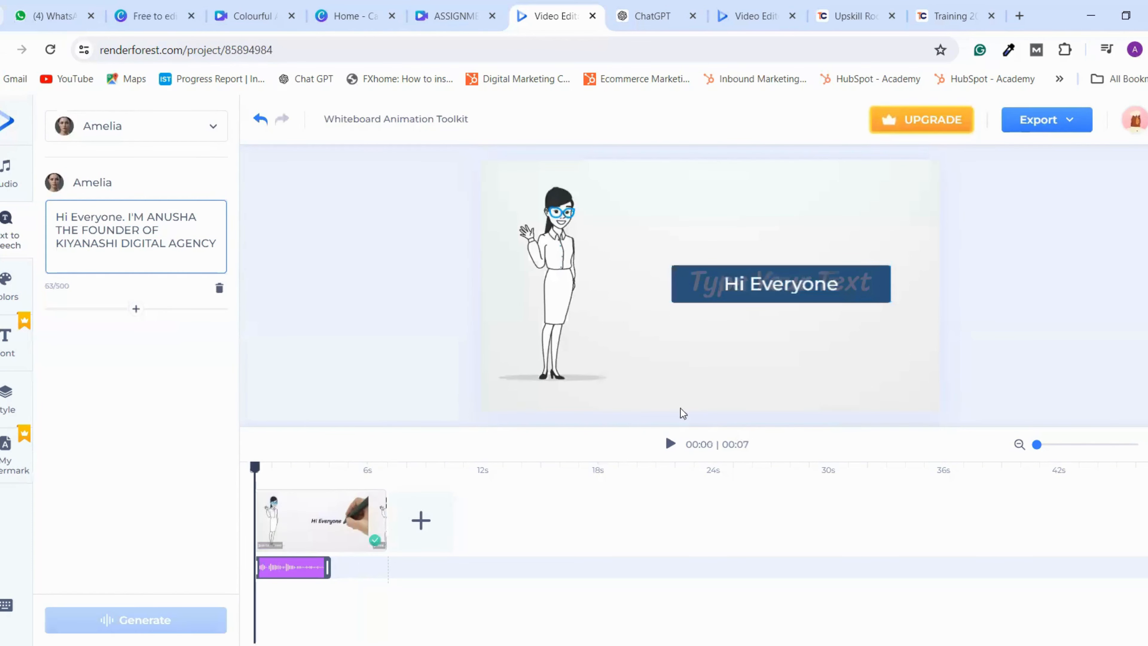
click(671, 446)
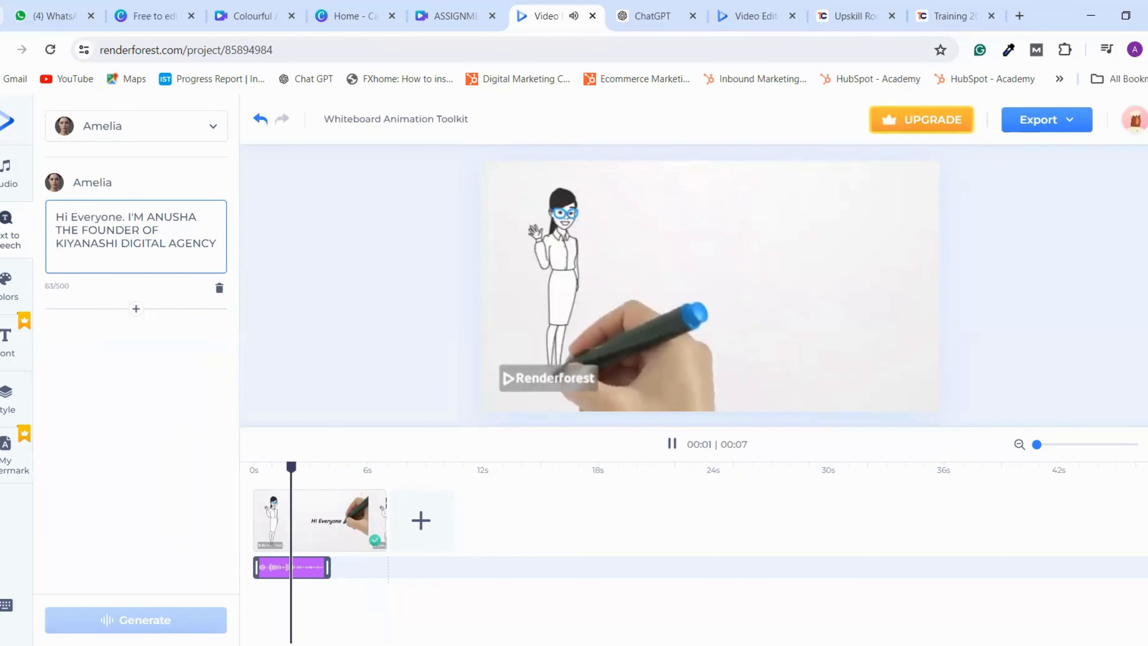
click(673, 445)
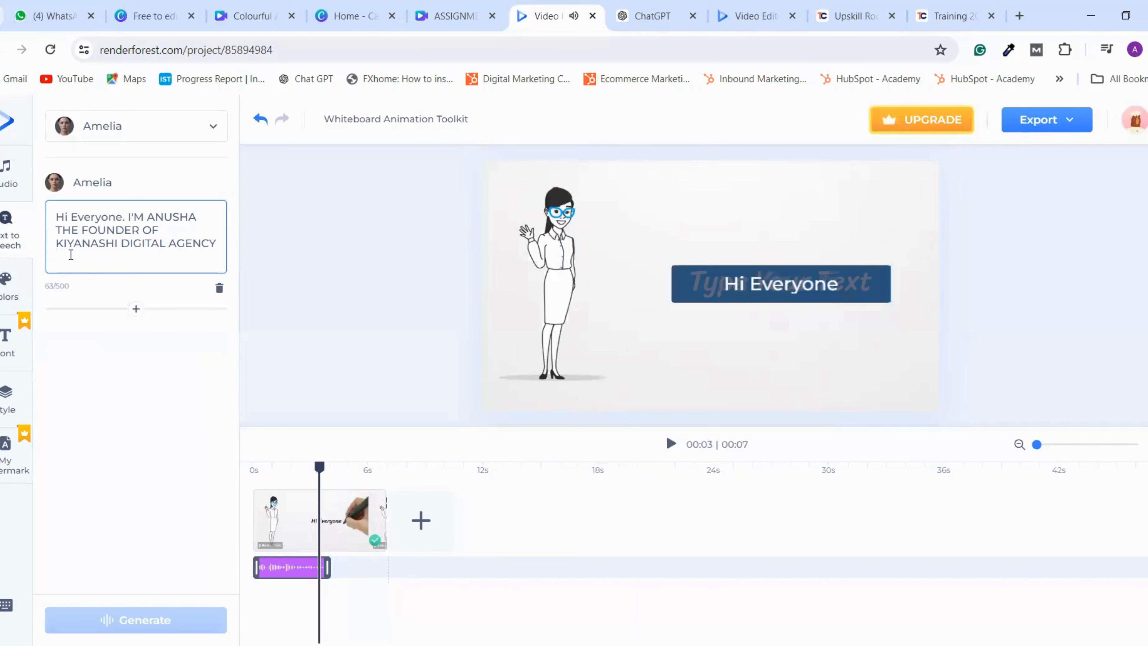
Correct the agency name to "KIYANSHI" and change the greeting to "Hey Everyone" in the voice-over text
click(98, 242)
key(BackSpace)
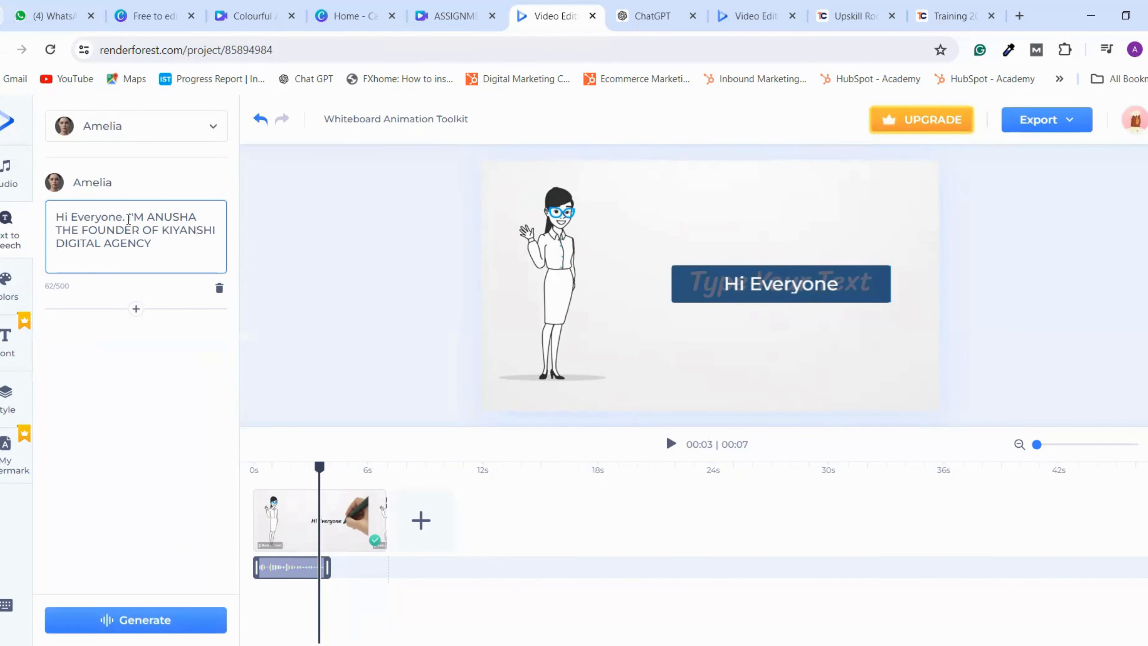
click(67, 216)
text(!)
key(BackSpace)
text(,)
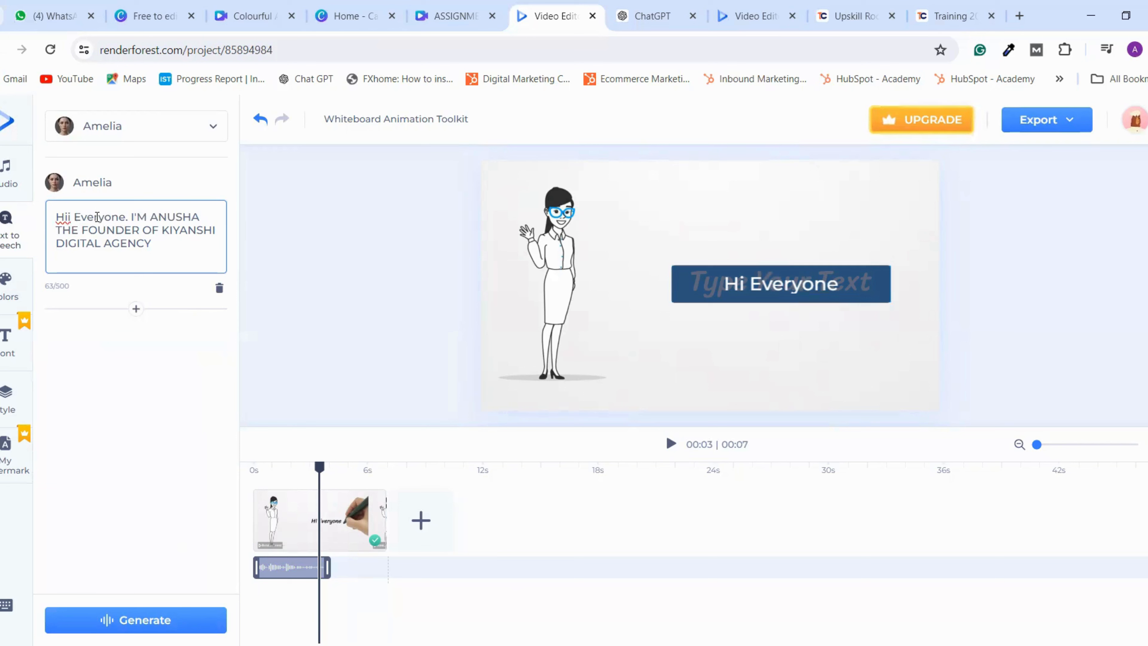
key(BackSpace)
key(BackSpace)
text(ey)
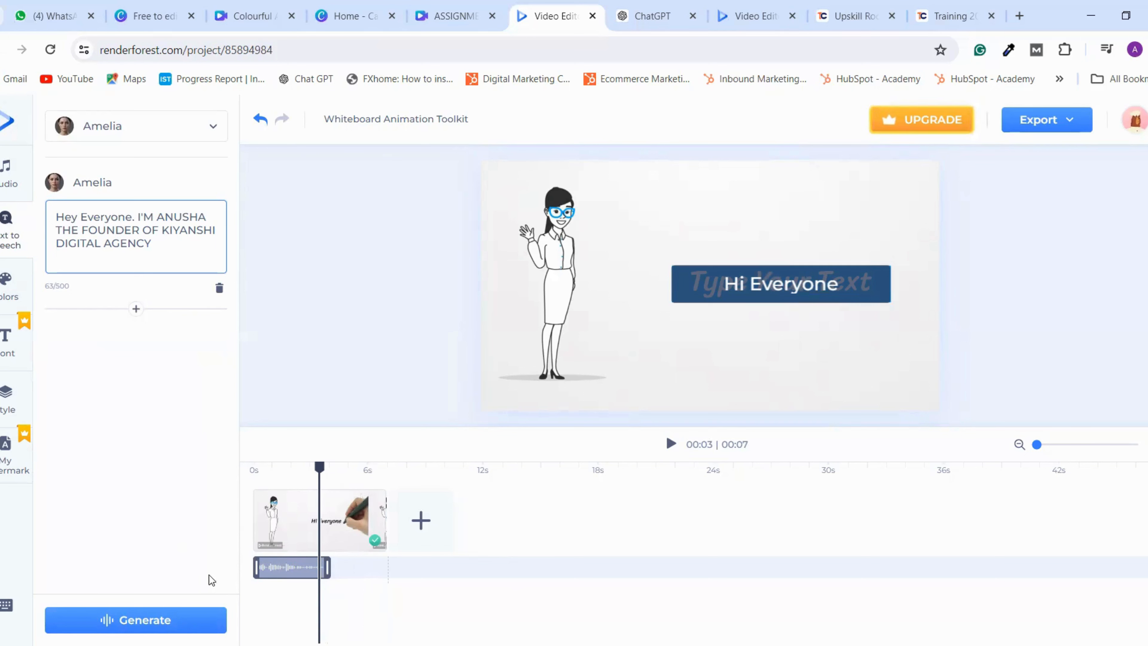
Regenerate the voice-over, shift its clip to start about 1.5 s into the scene, and preview the timing
click(295, 568)
drag(291, 567, 308, 567)
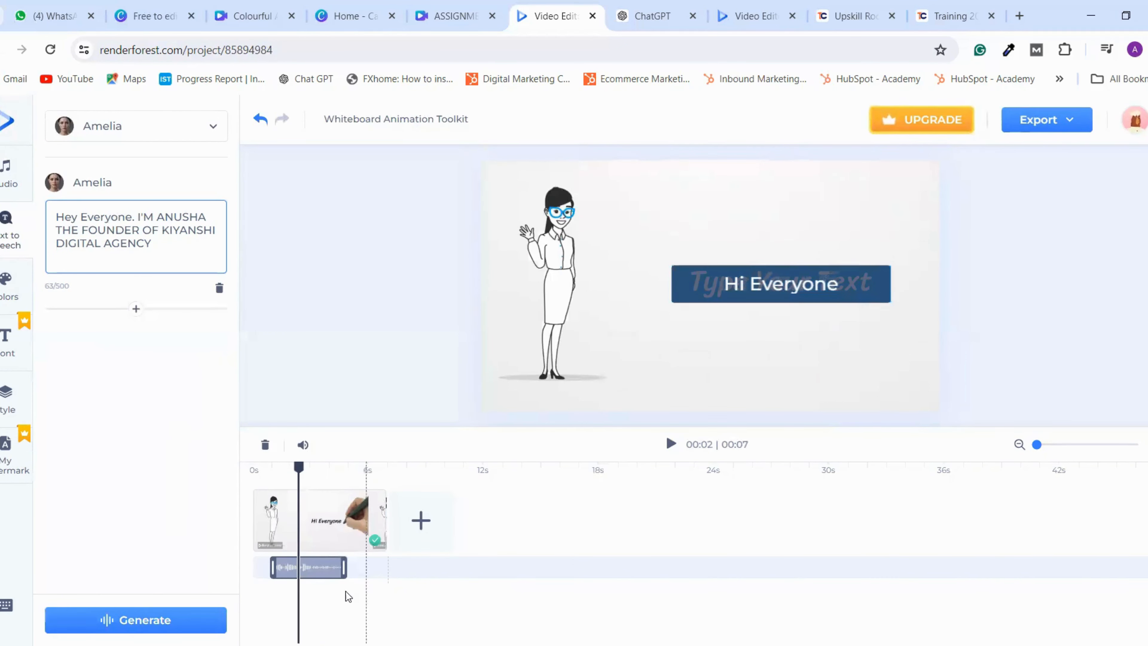
click(136, 620)
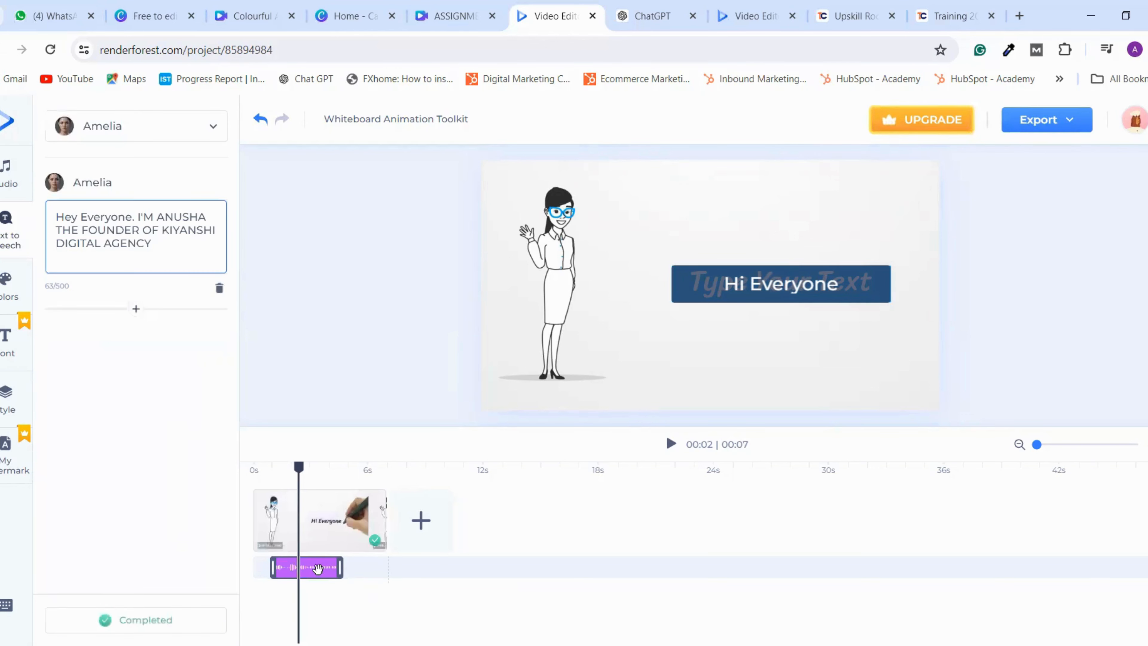
mouse_move(331, 569)
mouse_down()
mouse_move(340, 570)
mouse_move(331, 567)
mouse_up()
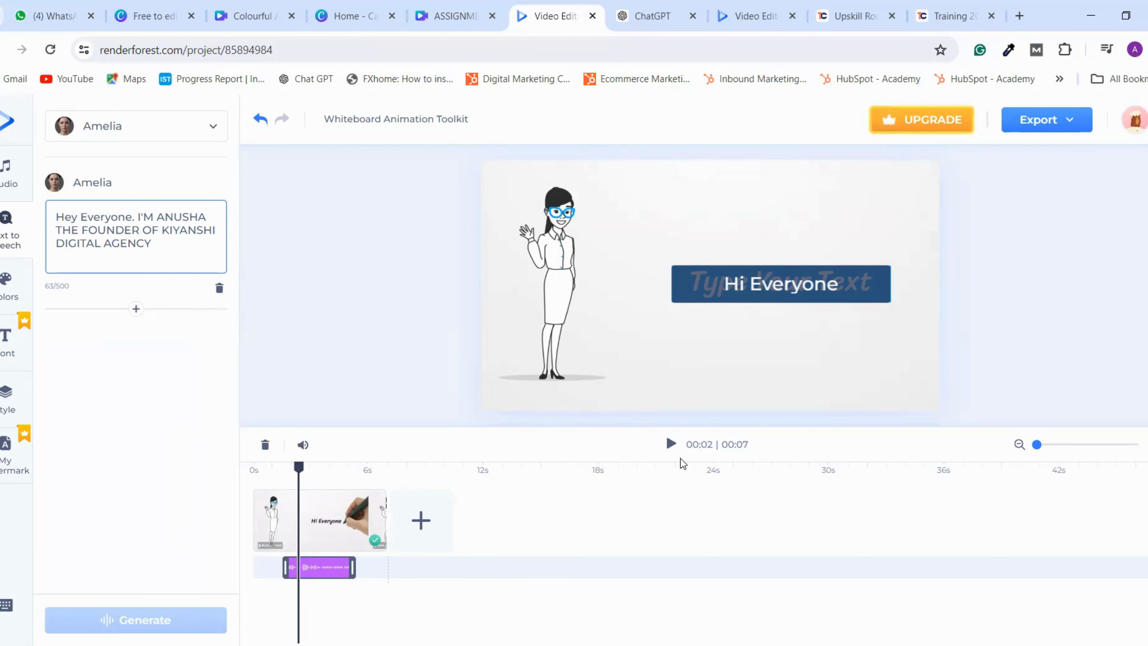
click(672, 445)
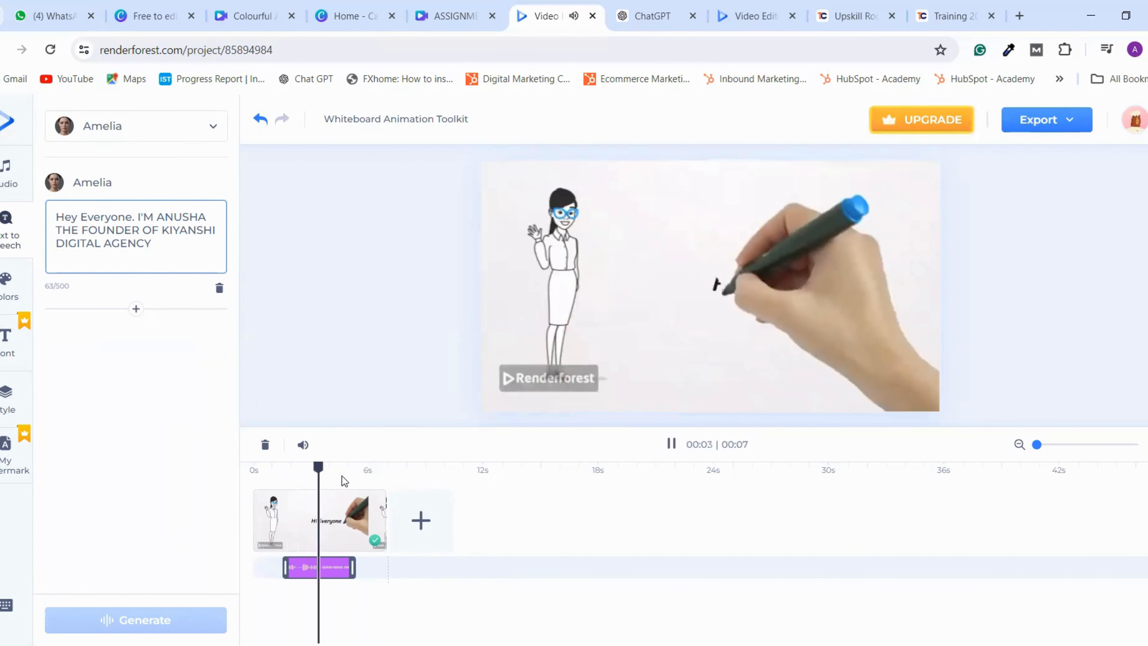
click(339, 467)
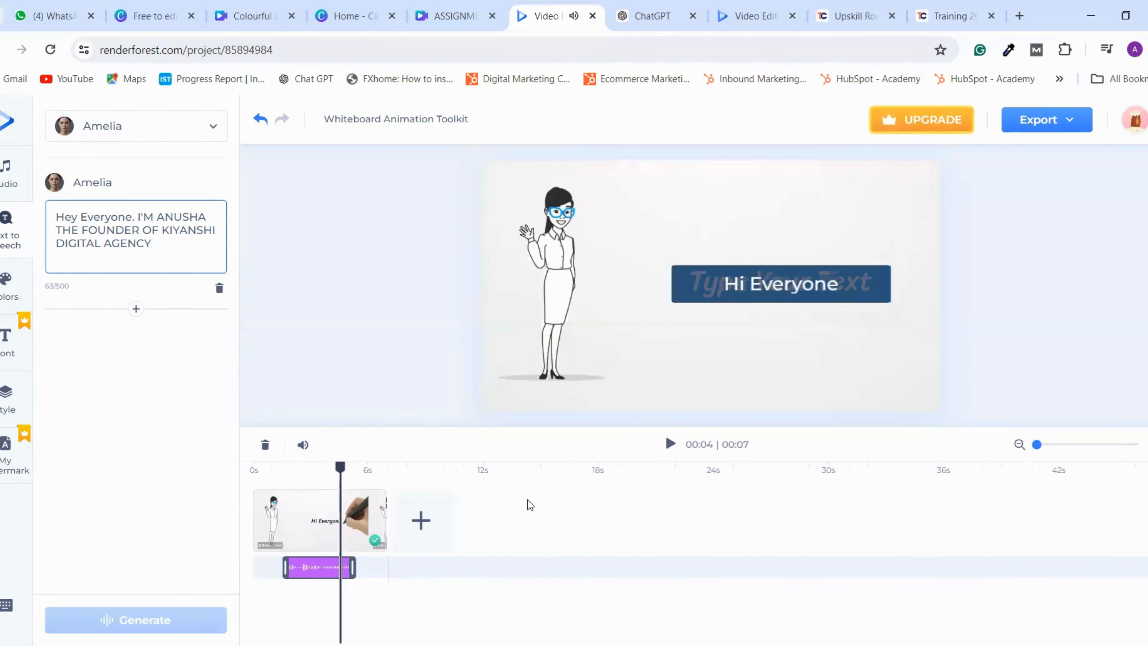
Set the waving woman scene's text to "Hey Everyone. I'm", the speaker's first name and "the founder of Kiyanshi digital agency."
click(771, 288)
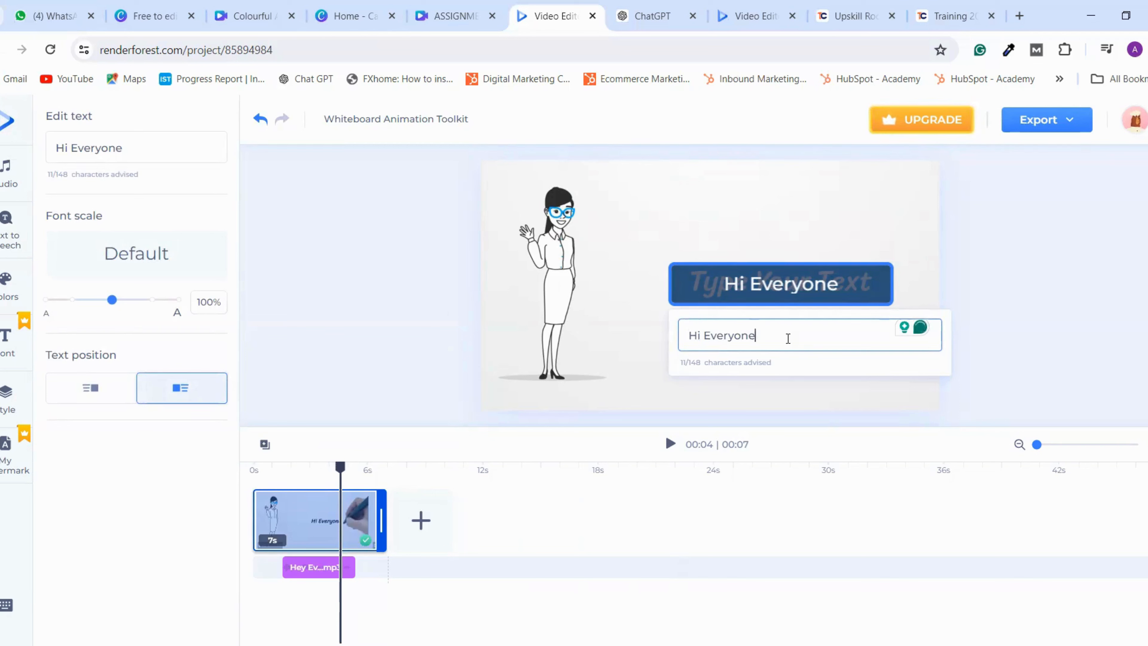
click(701, 335)
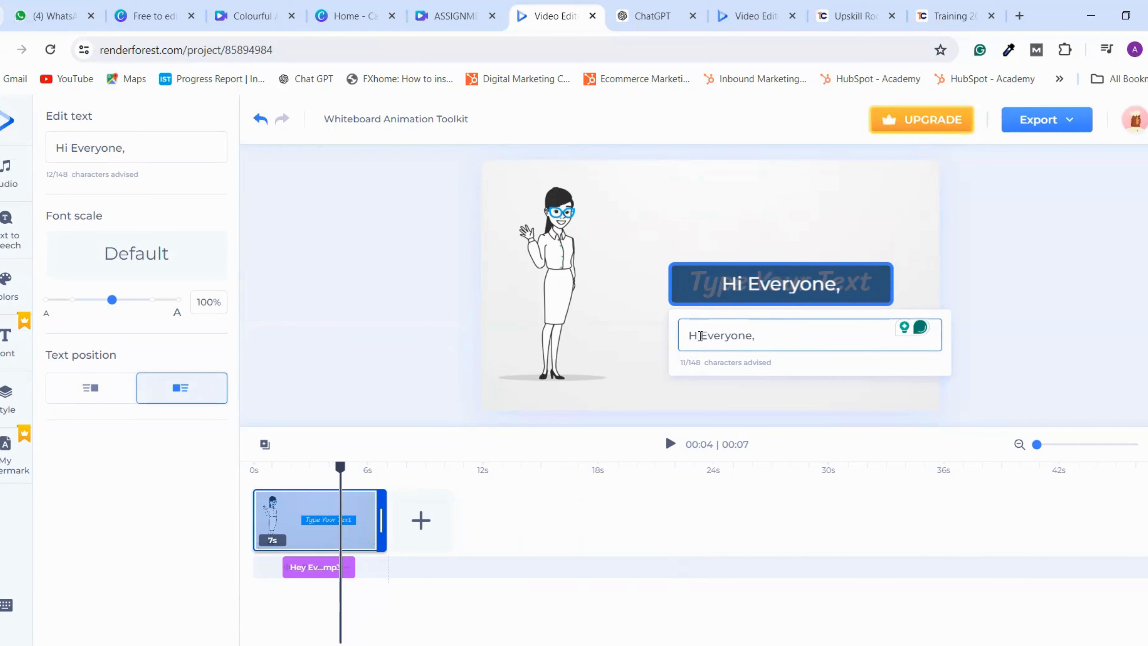
key(BackSpace)
text(ey)
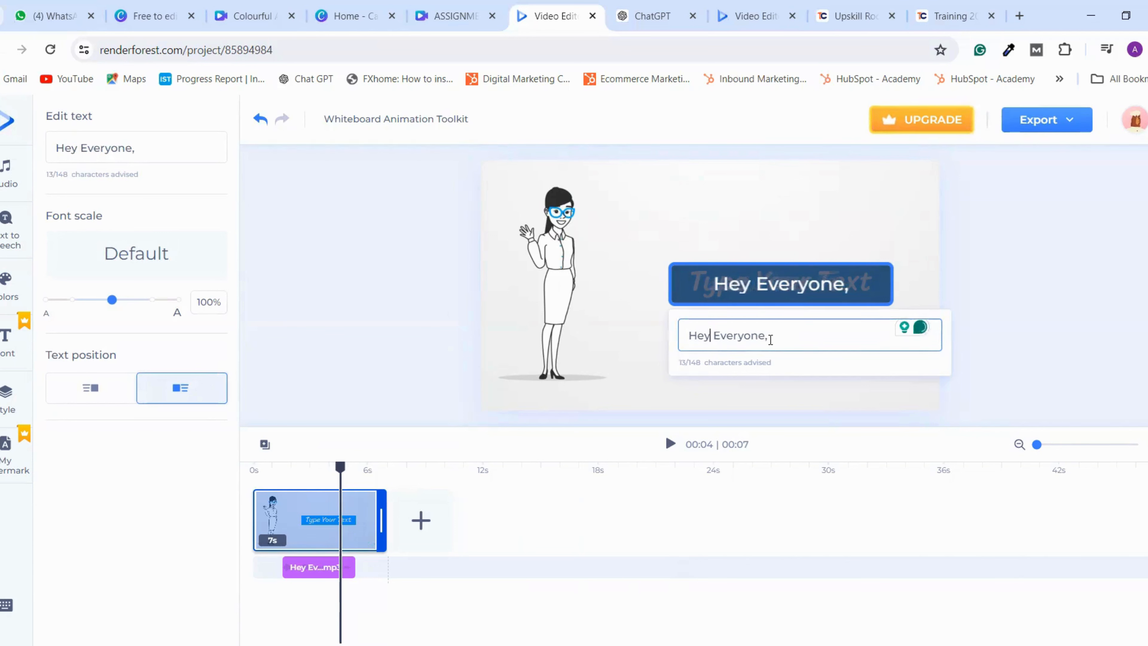
key(BackSpace)
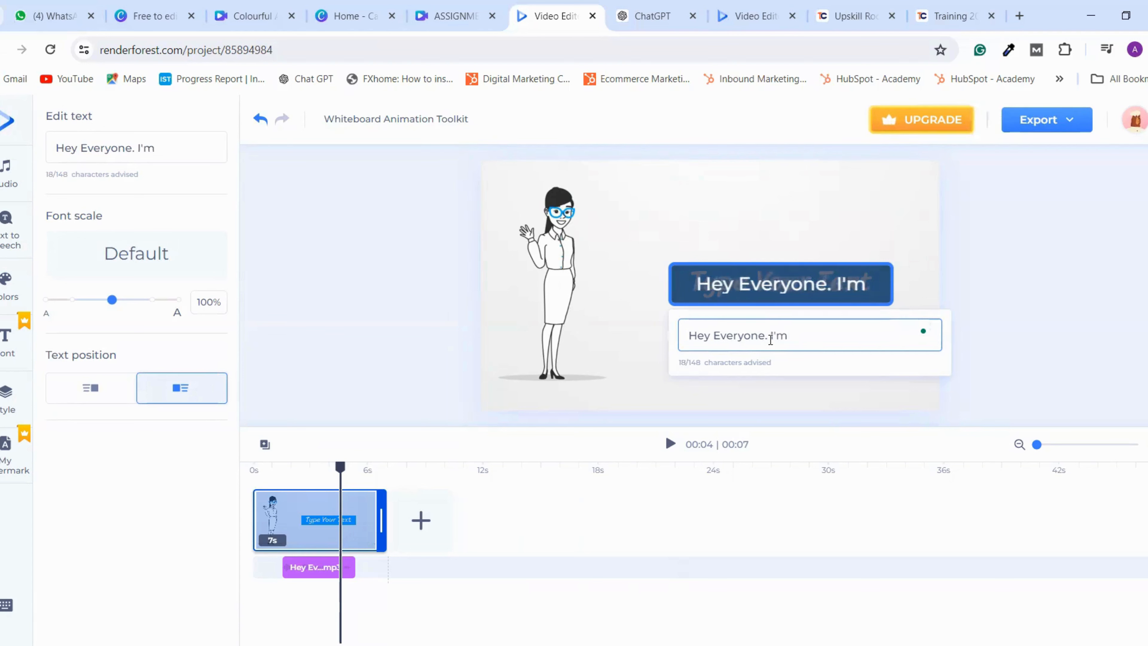
text(nusha the fo)
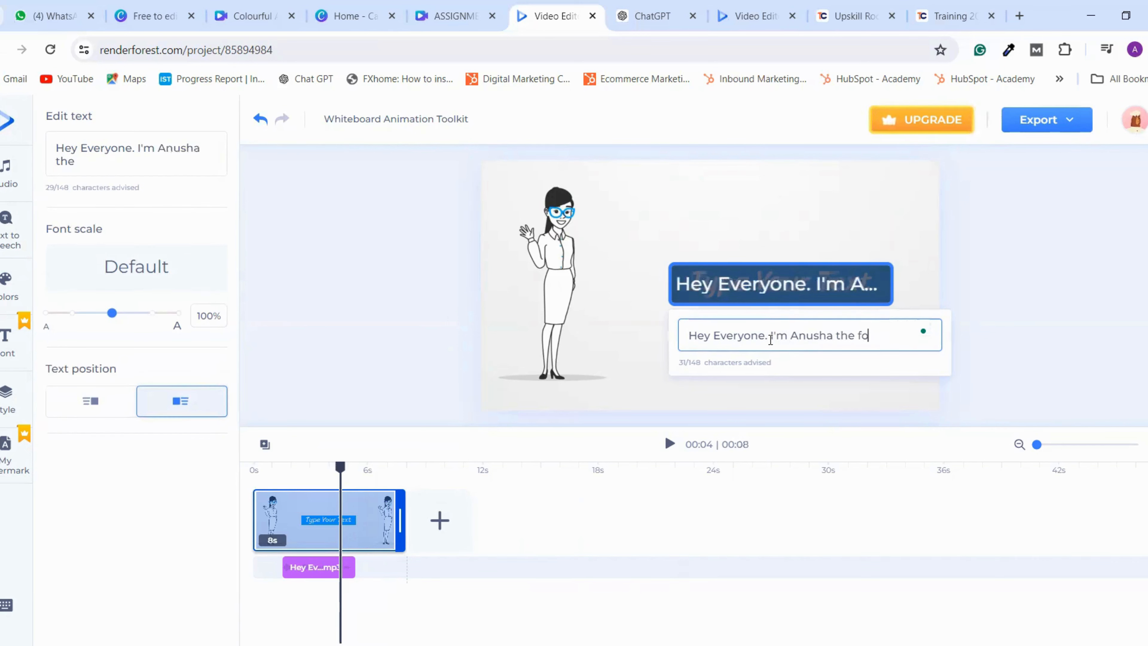
text(under of kiya)
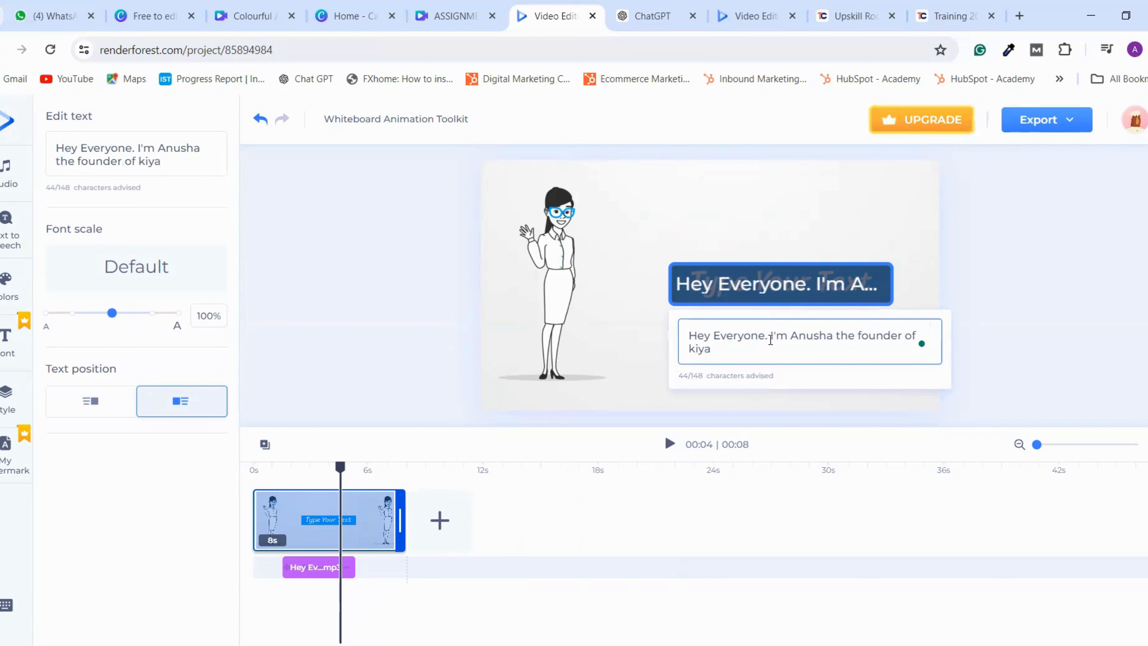
key(BackSpace)
key(BackSpace)
key(BackSpace)
key(BackSpace)
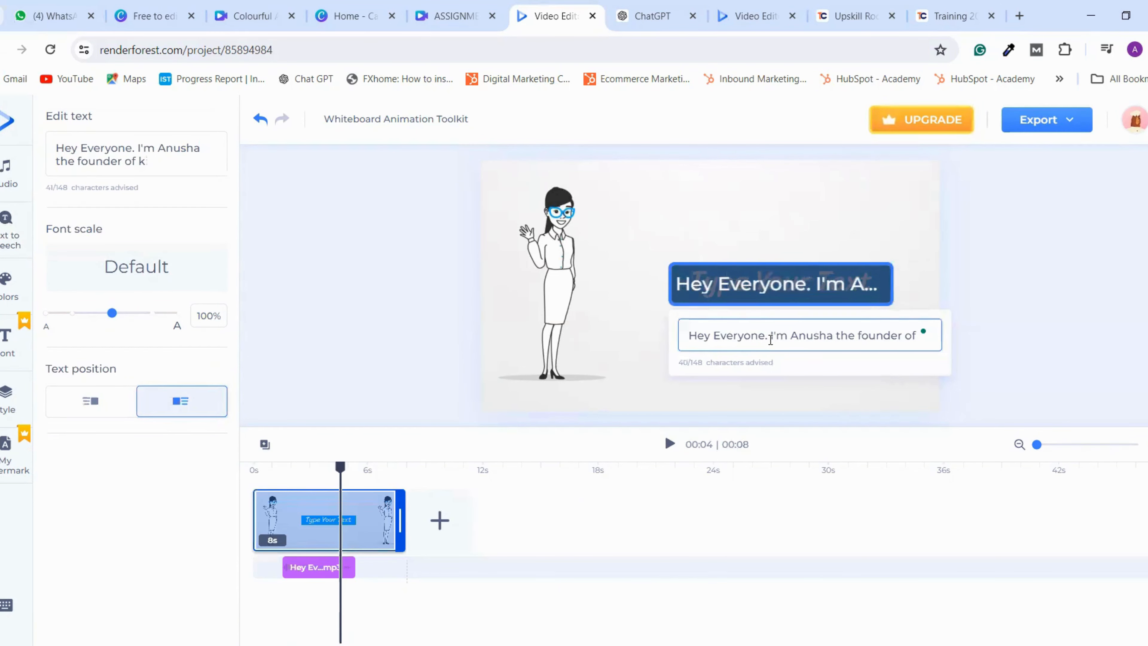
text(Kiyansh)
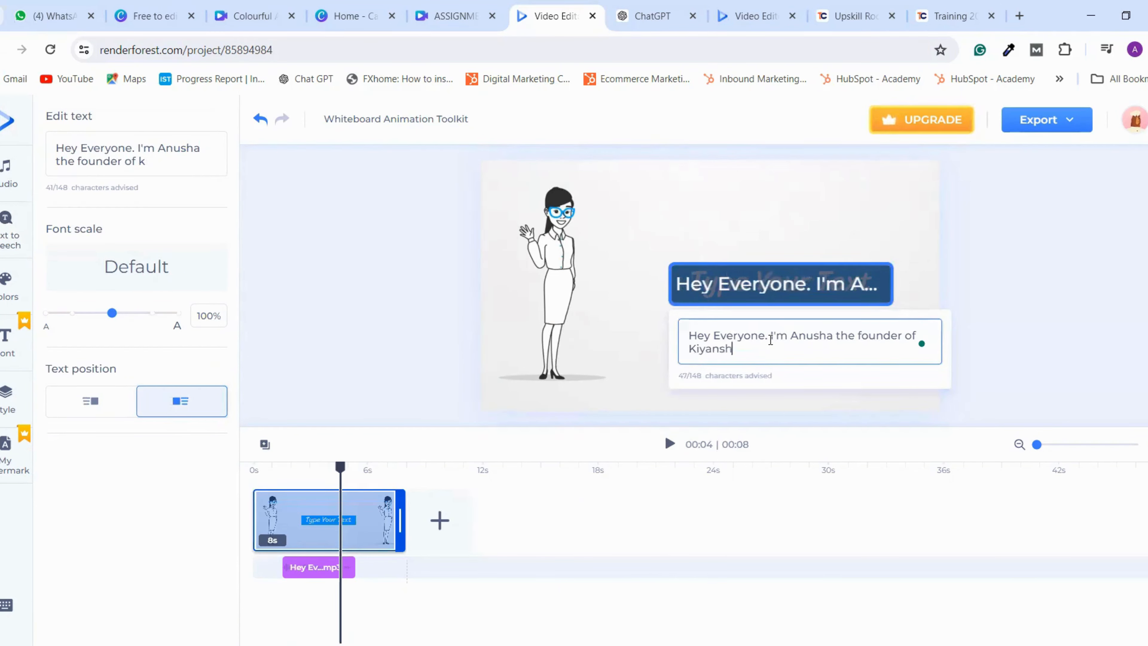
text(i digit)
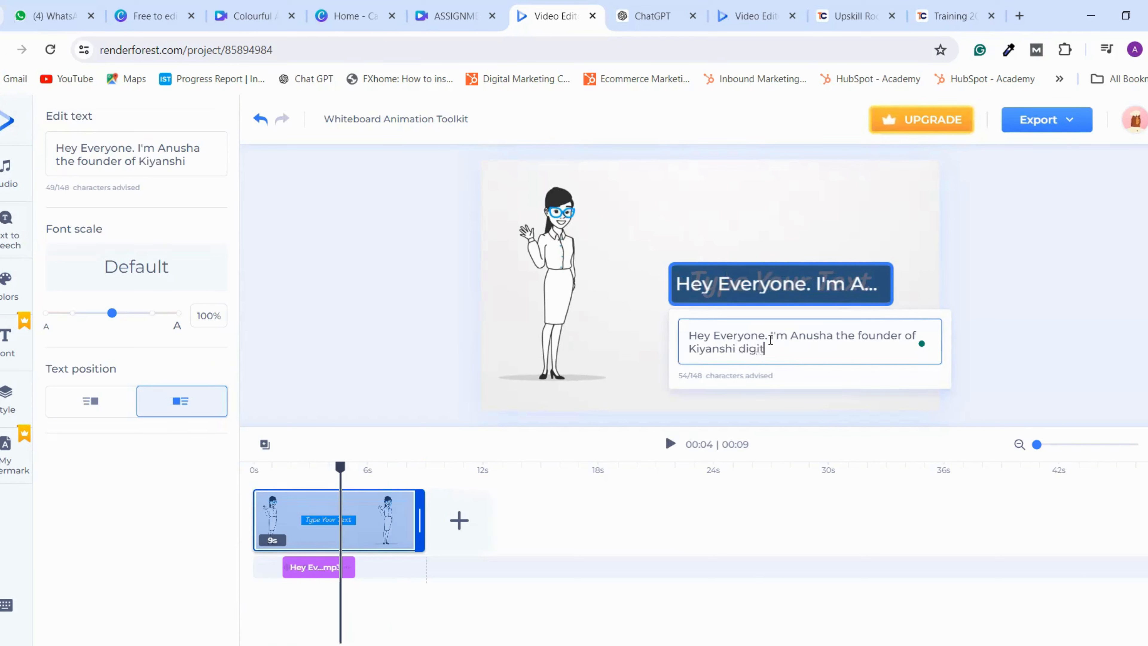
text(al agency.)
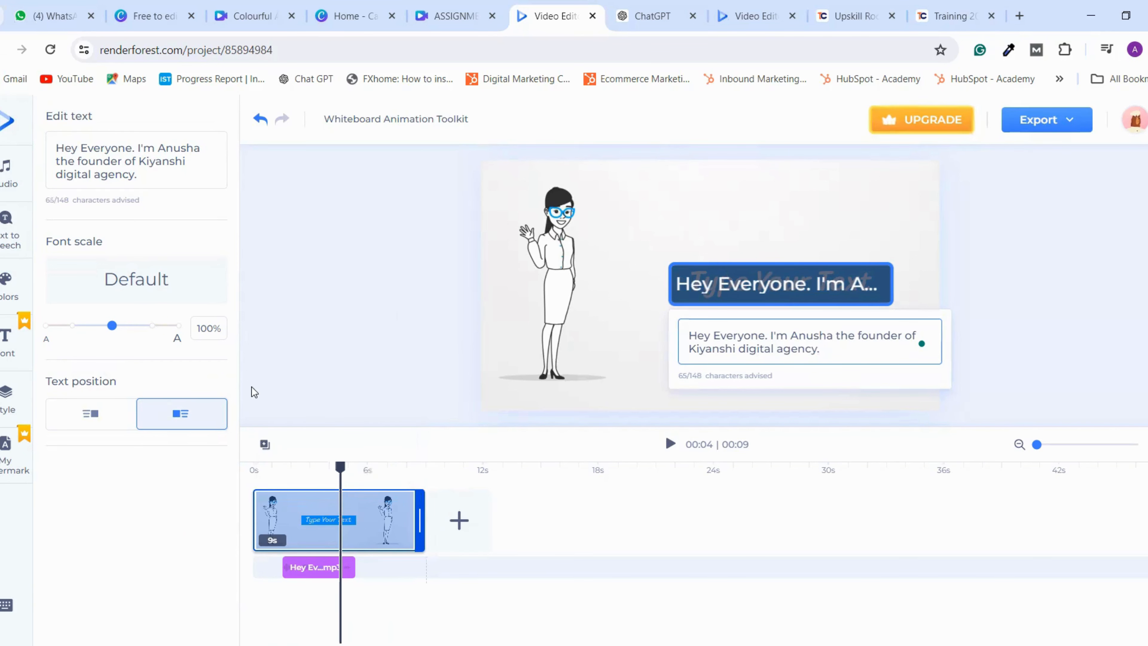
click(401, 394)
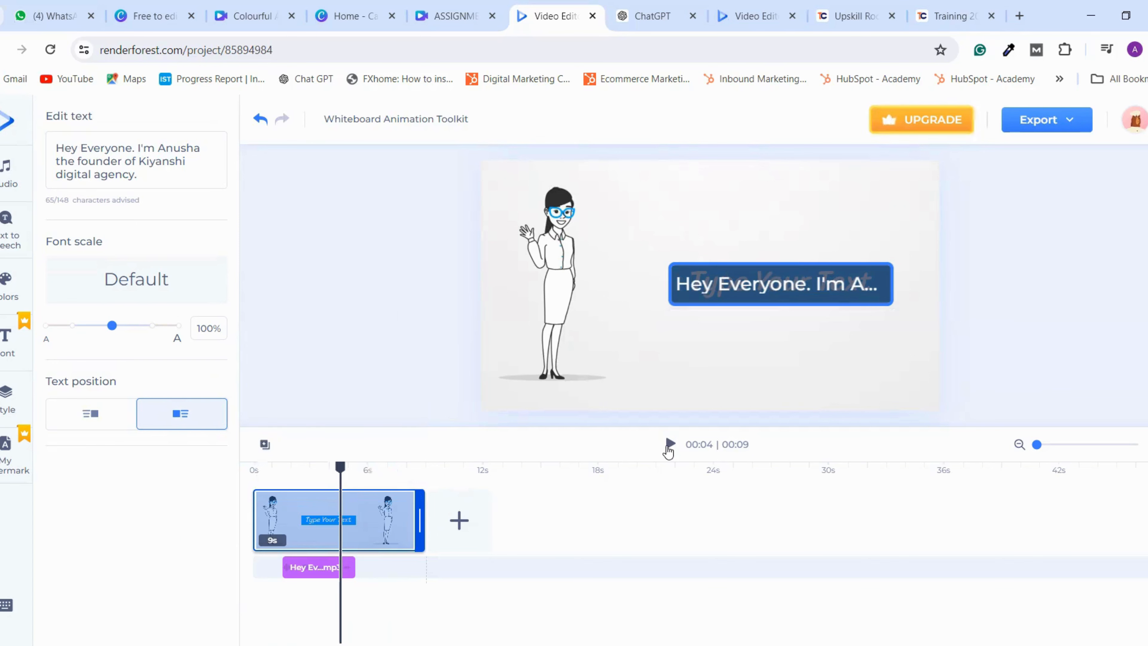
Preview the waving woman scene with its edited on-screen text
click(670, 445)
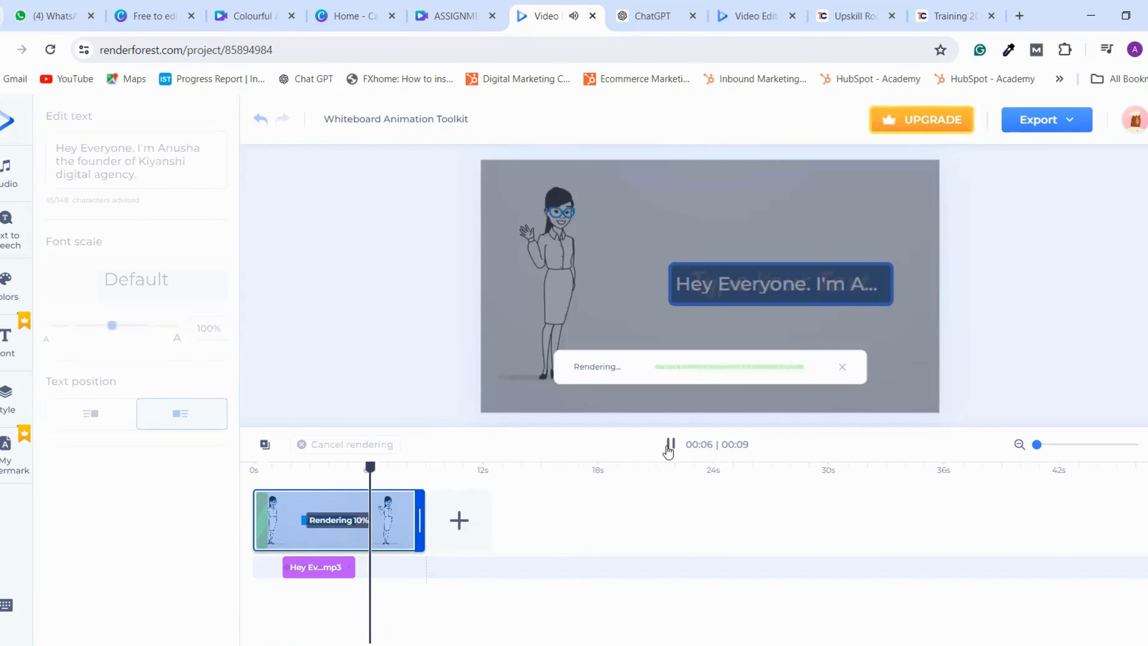
click(402, 466)
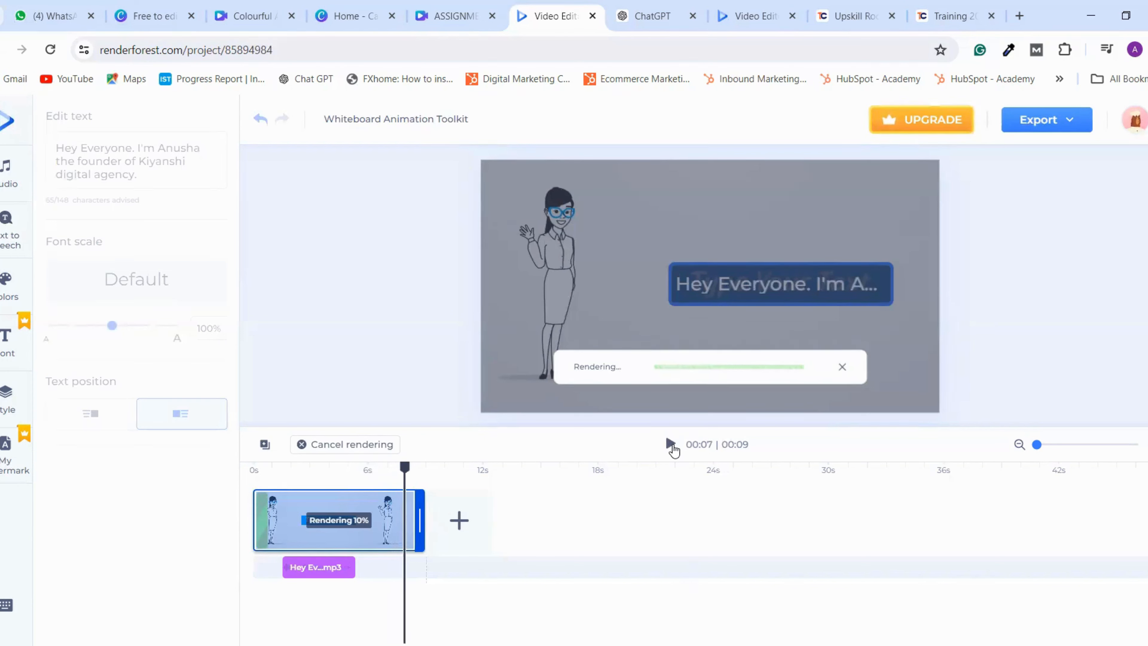
click(671, 444)
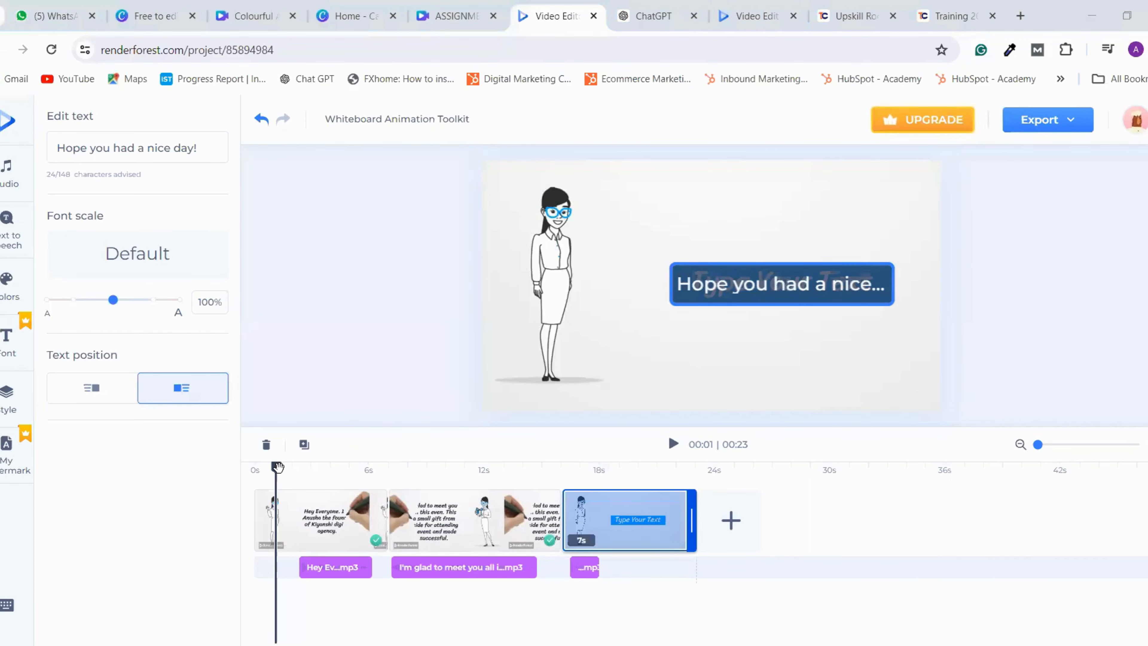
Play the three-scene video from the beginning and pause it during the first scene
drag(276, 468, 254, 473)
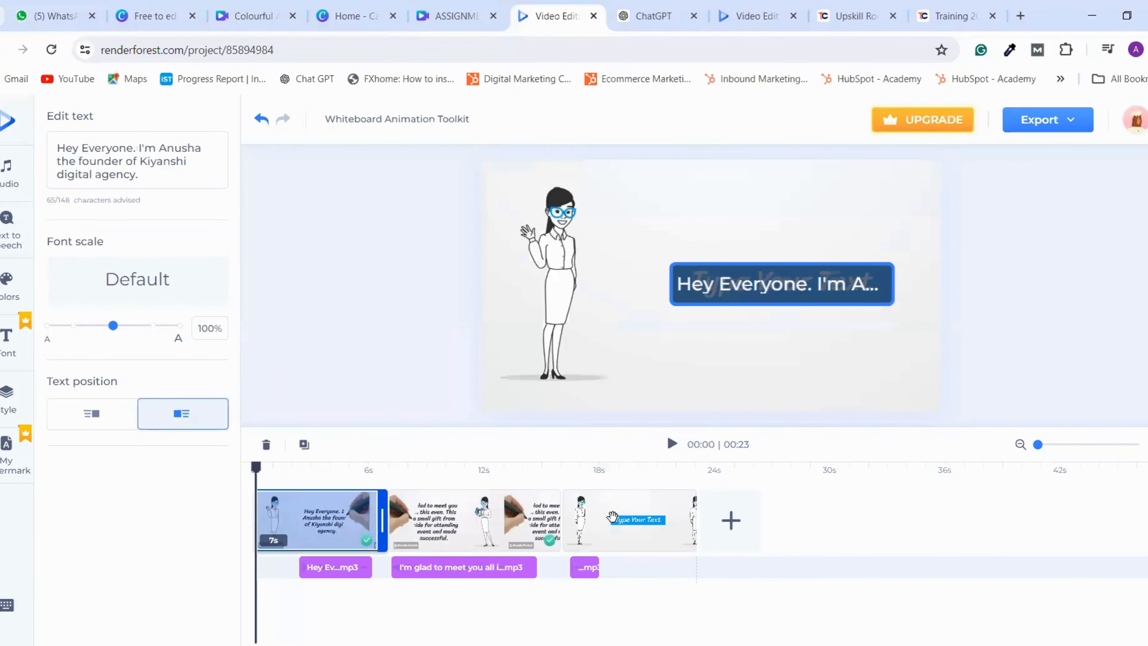
mouse_move(615, 516)
click(672, 444)
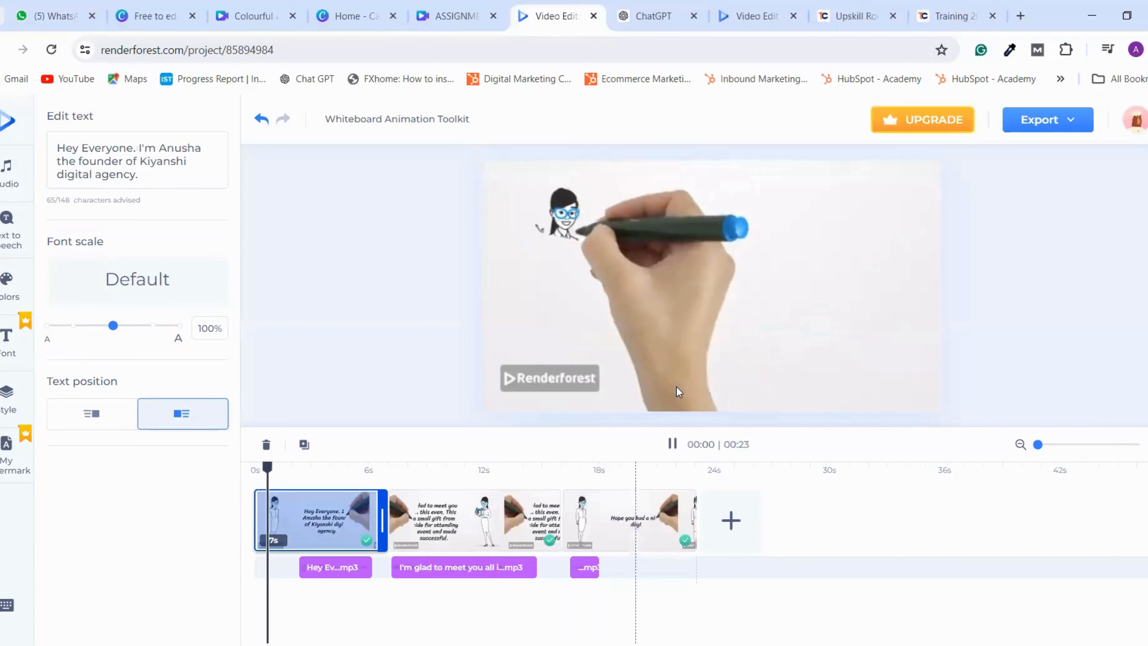
click(673, 433)
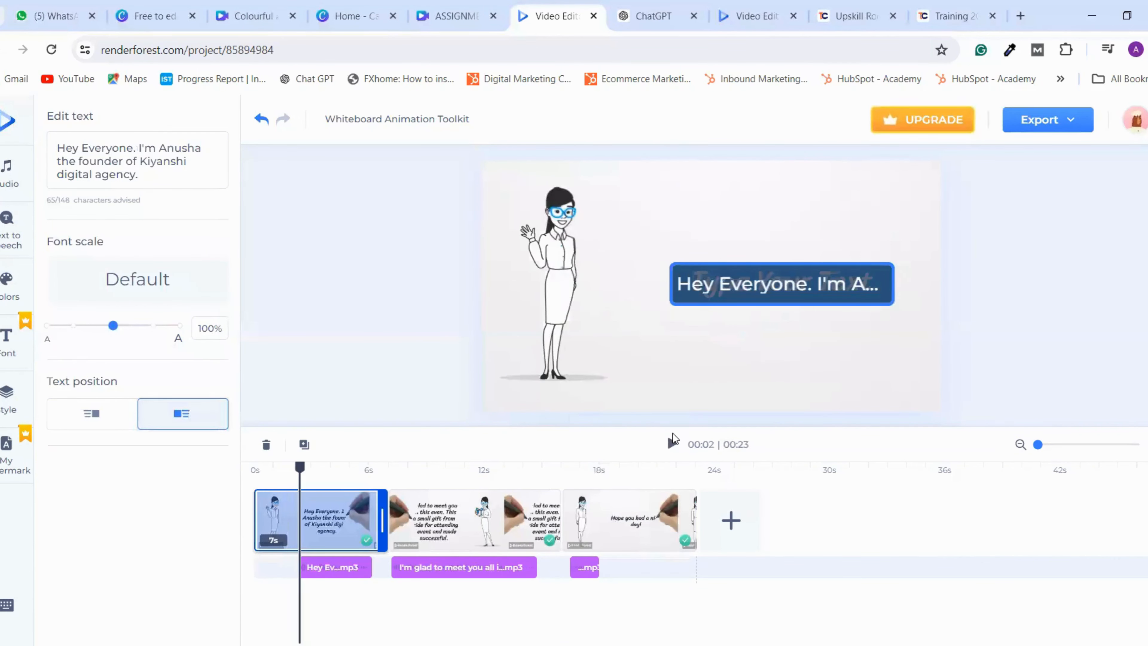